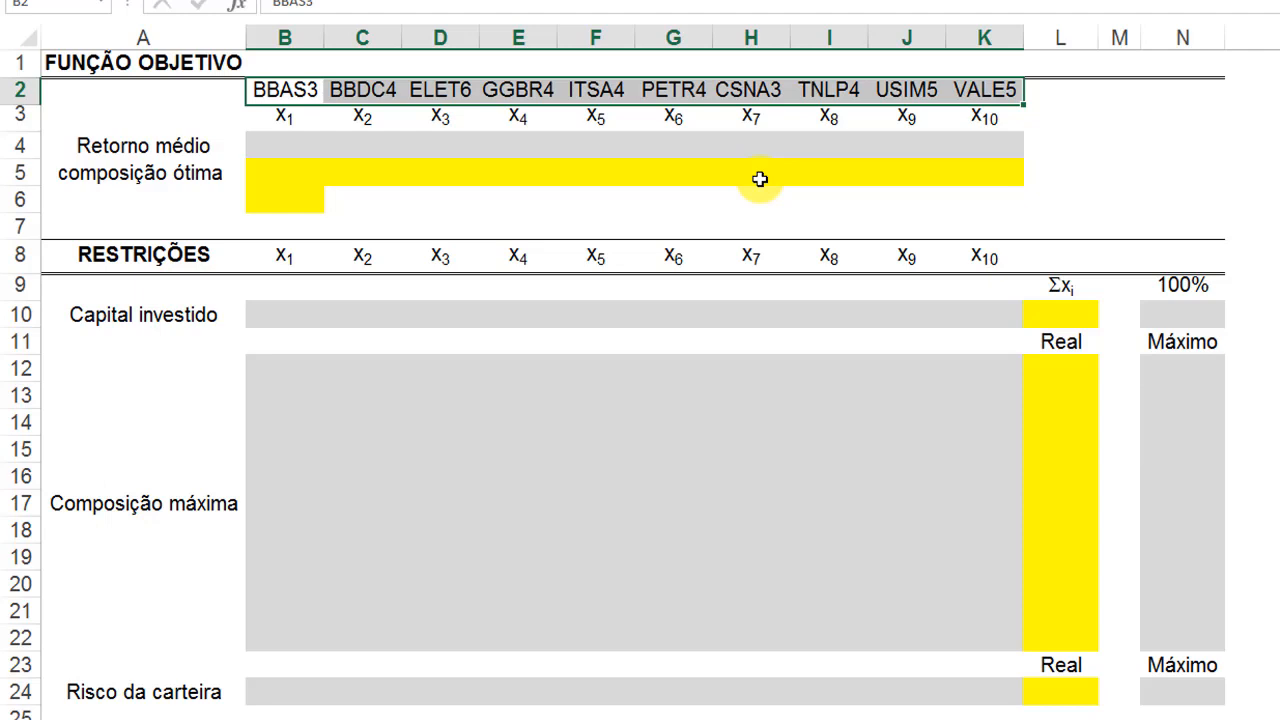
Paste the ten stock tickers, from BBAS3 to VALE5, into B2:K2 above the variable headings
key("ctrl+v")
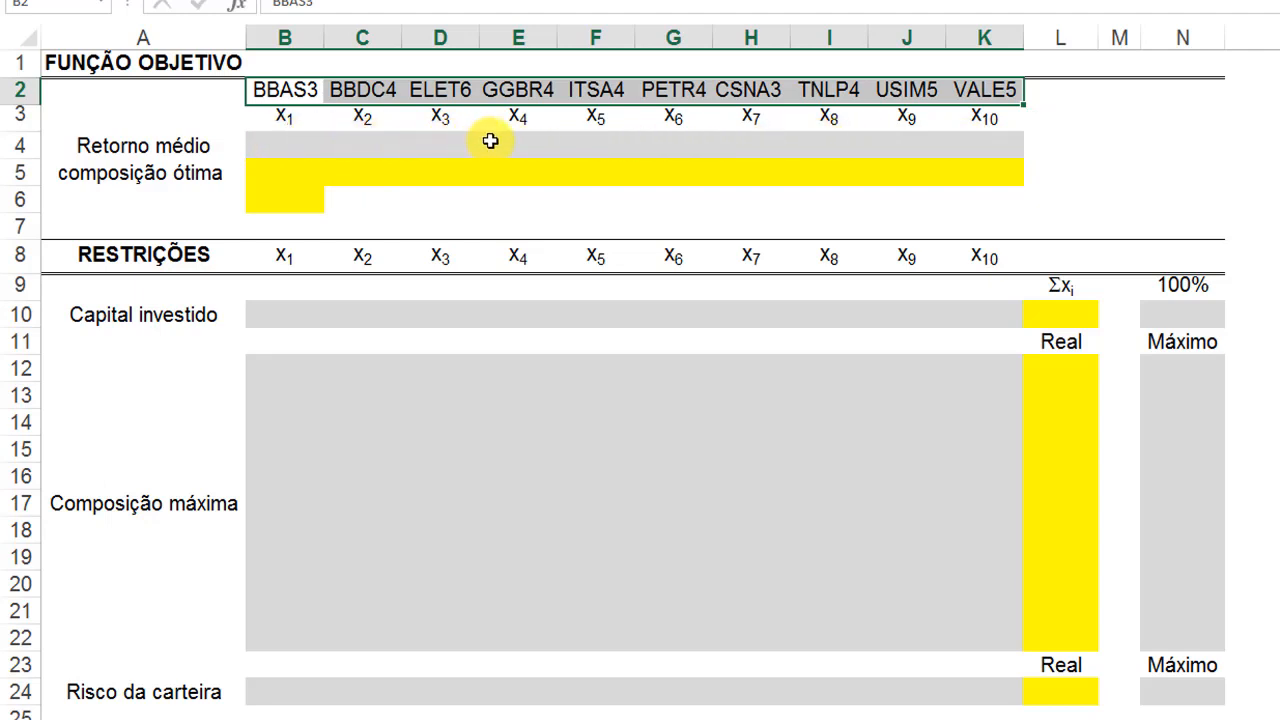
Examine the objective function's return, composition and result cells, and the coefficient ranges for invested capital, maximum composition and portfolio risk
left_click(284, 148)
left_click_drag(374, 157, 965, 143)
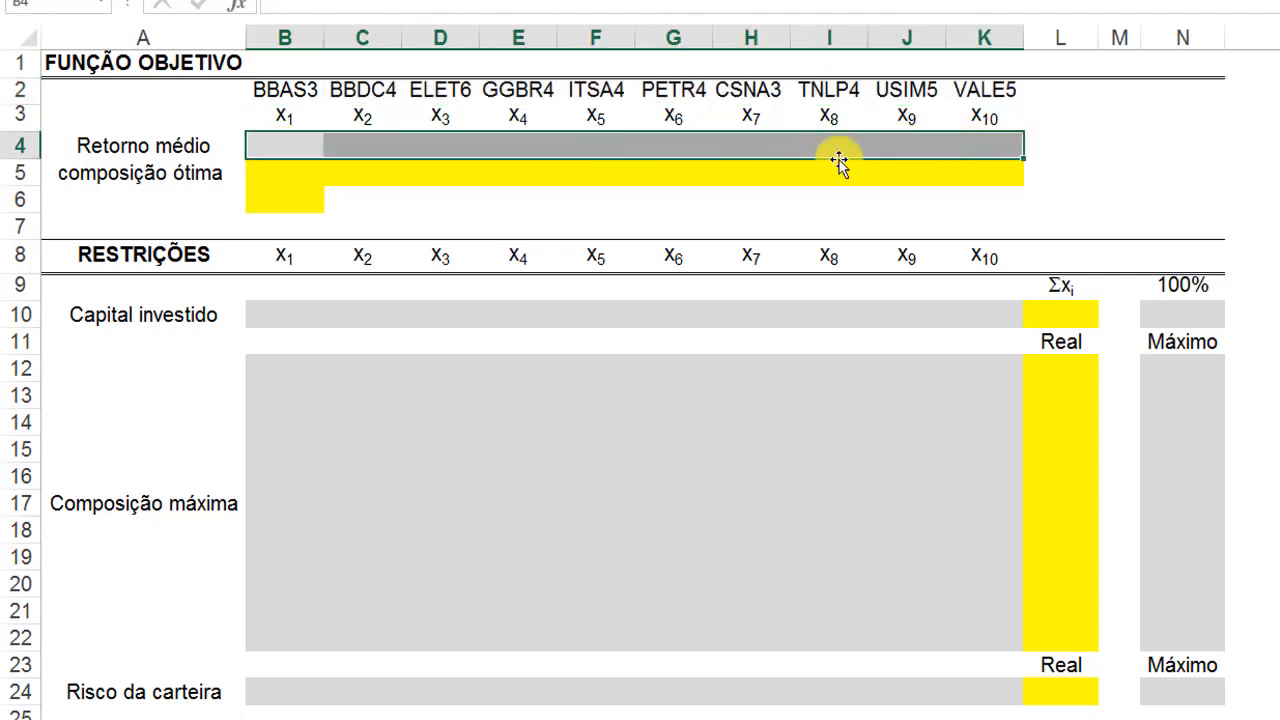
left_click_drag(260, 172, 988, 171)
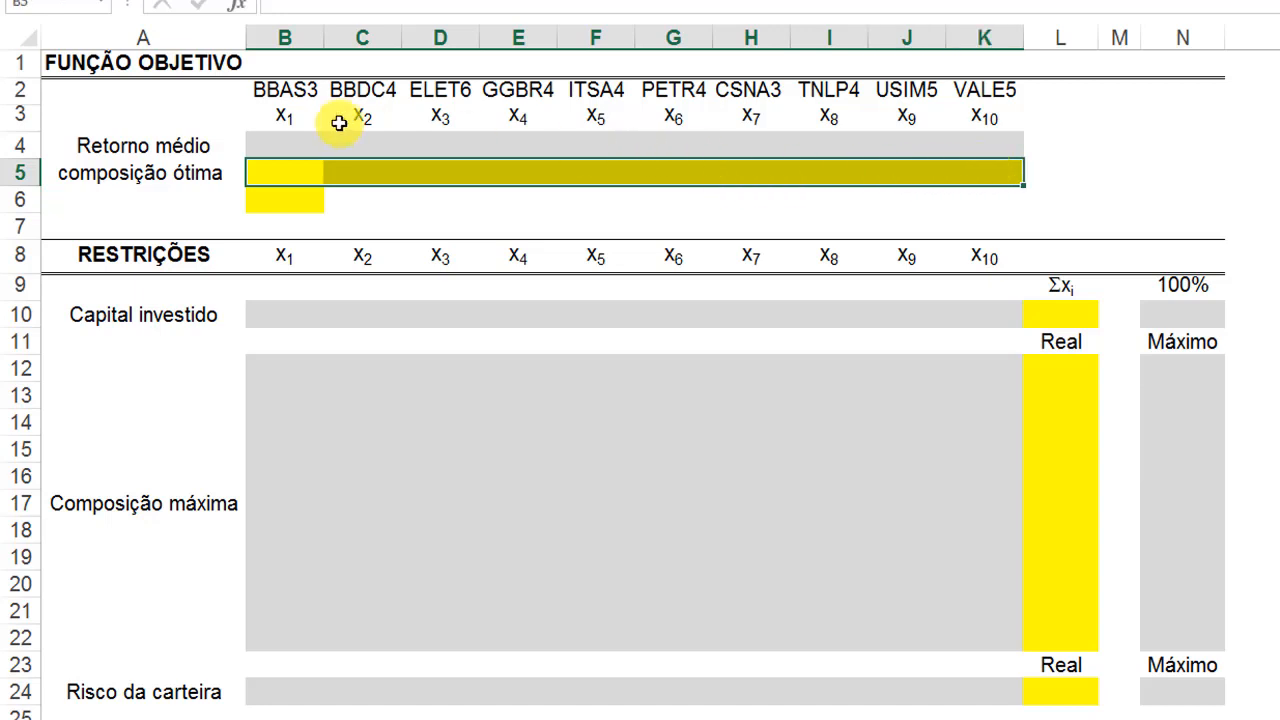
left_click(274, 200)
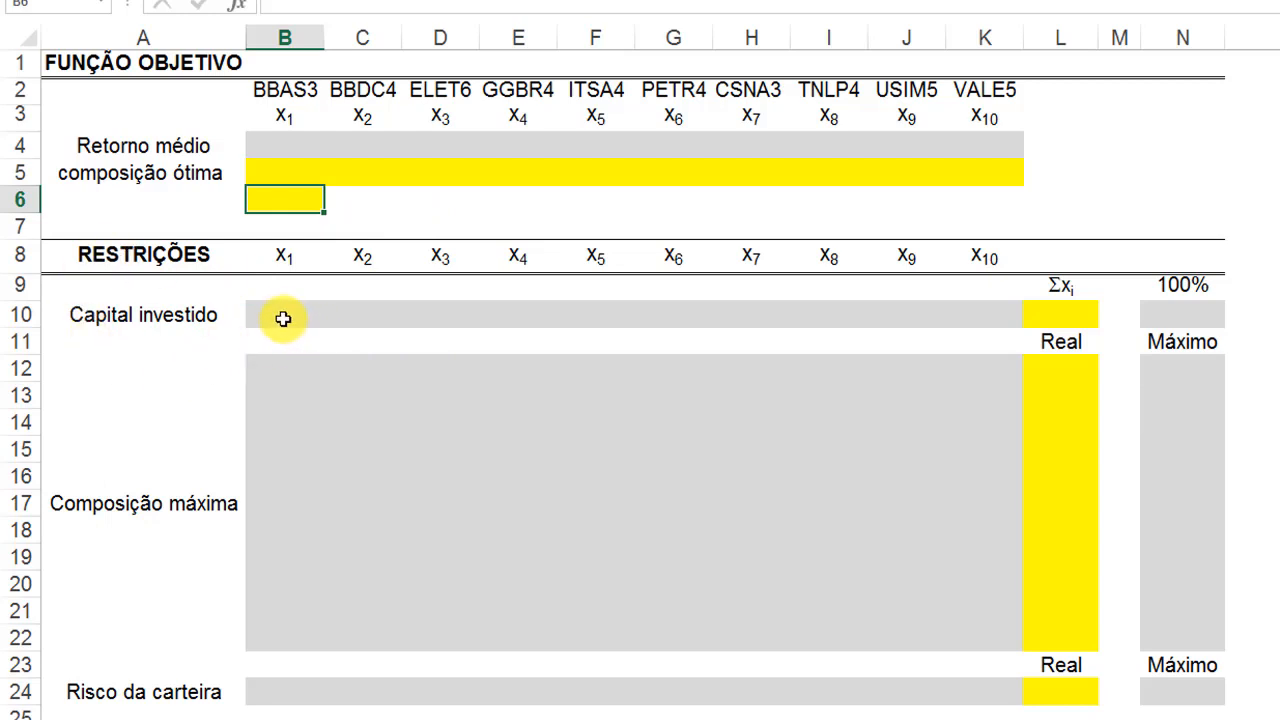
left_click_drag(277, 314, 986, 312)
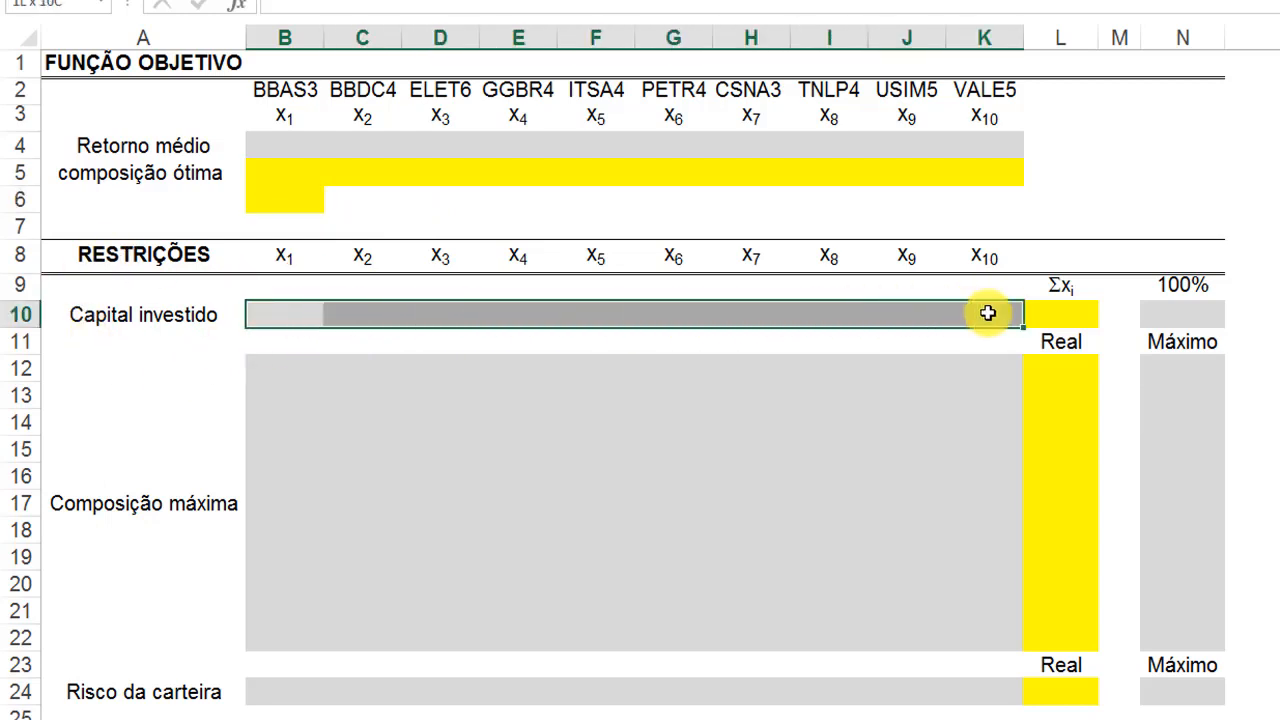
left_click_drag(273, 370, 966, 629)
left_click_drag(257, 689, 983, 696)
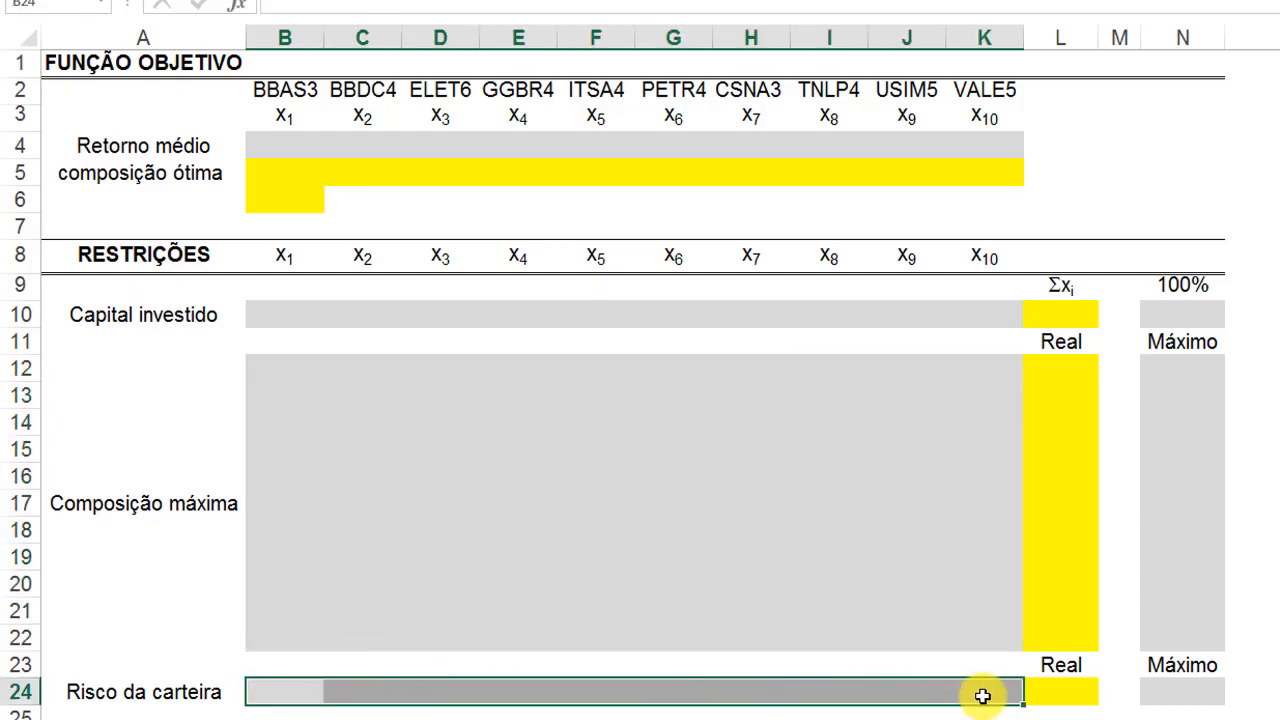
In the Retorno médio row, enter 0,37% for BBAS3, 0,24% for BBDC4 and 0,14% for ELET6
left_click(275, 141)
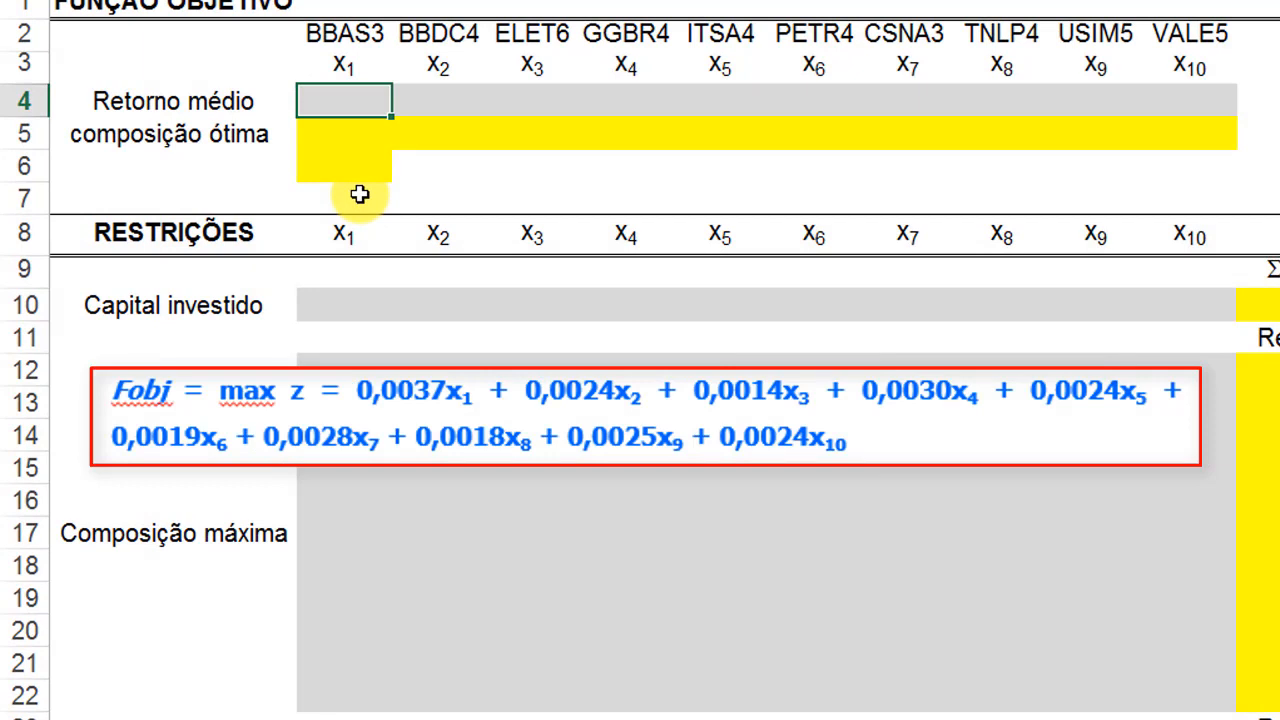
type("0,")
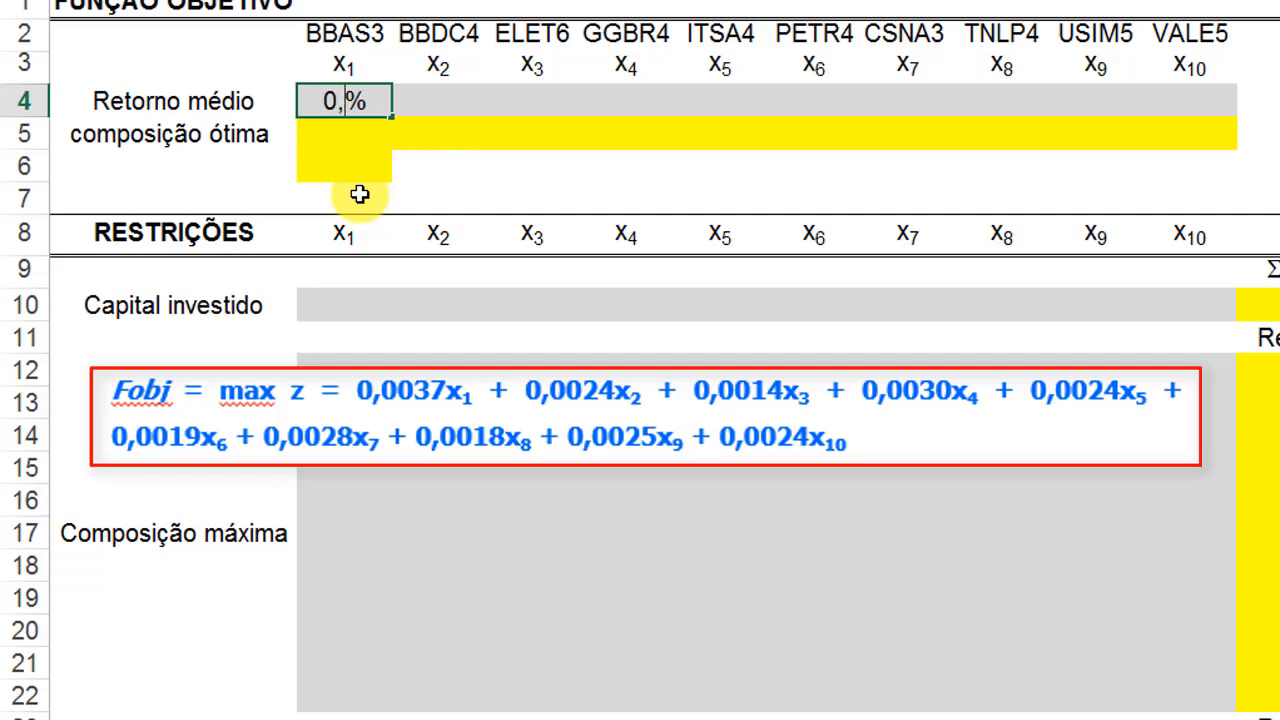
type("37")
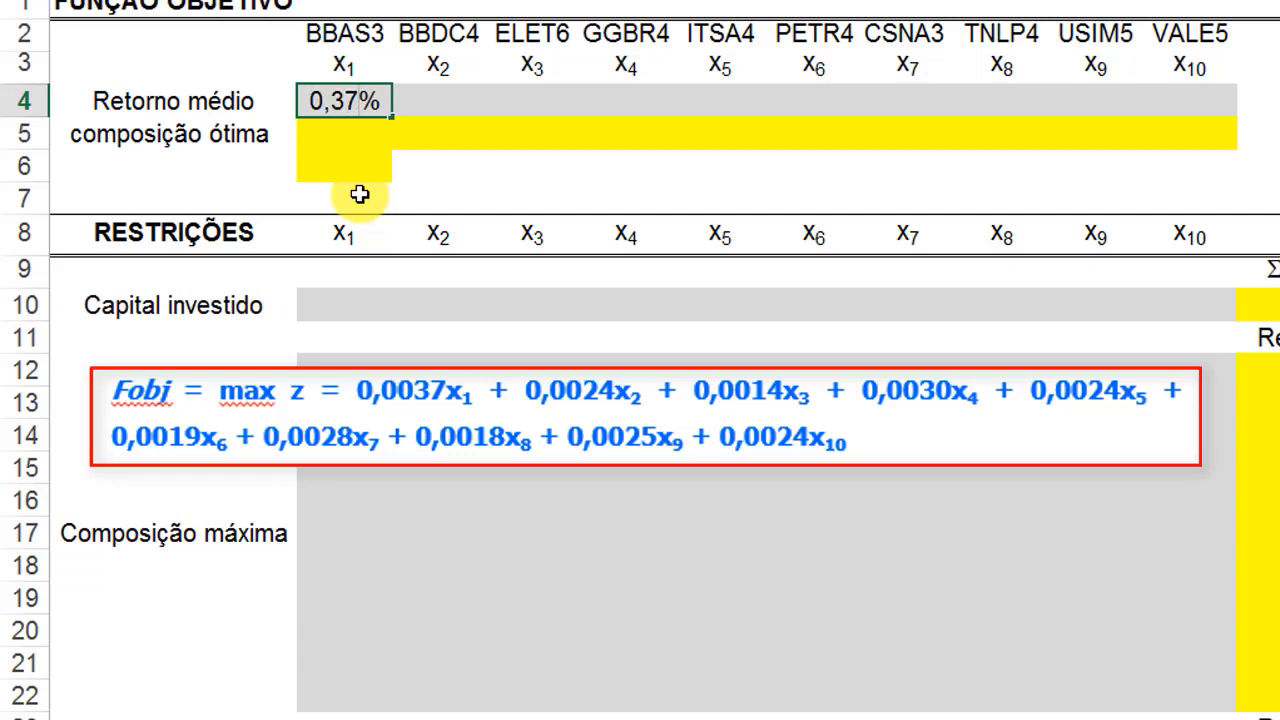
key("Tab")
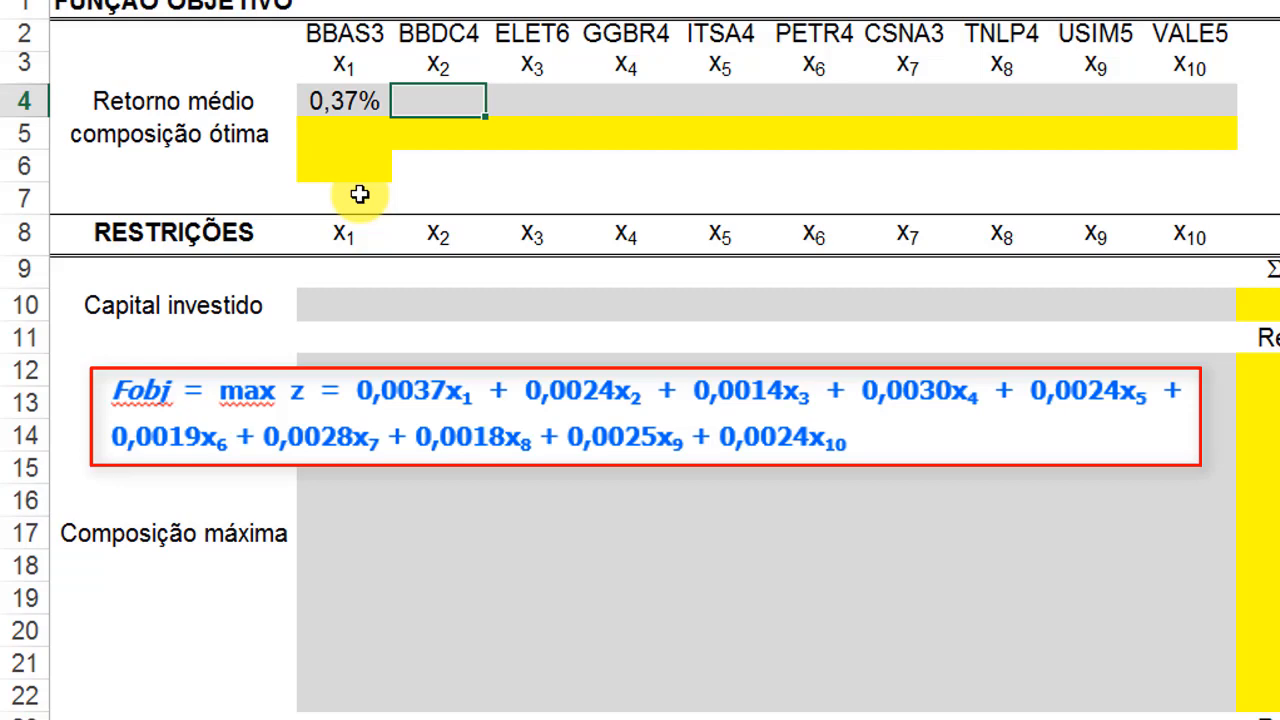
type("0,24")
key("Tab")
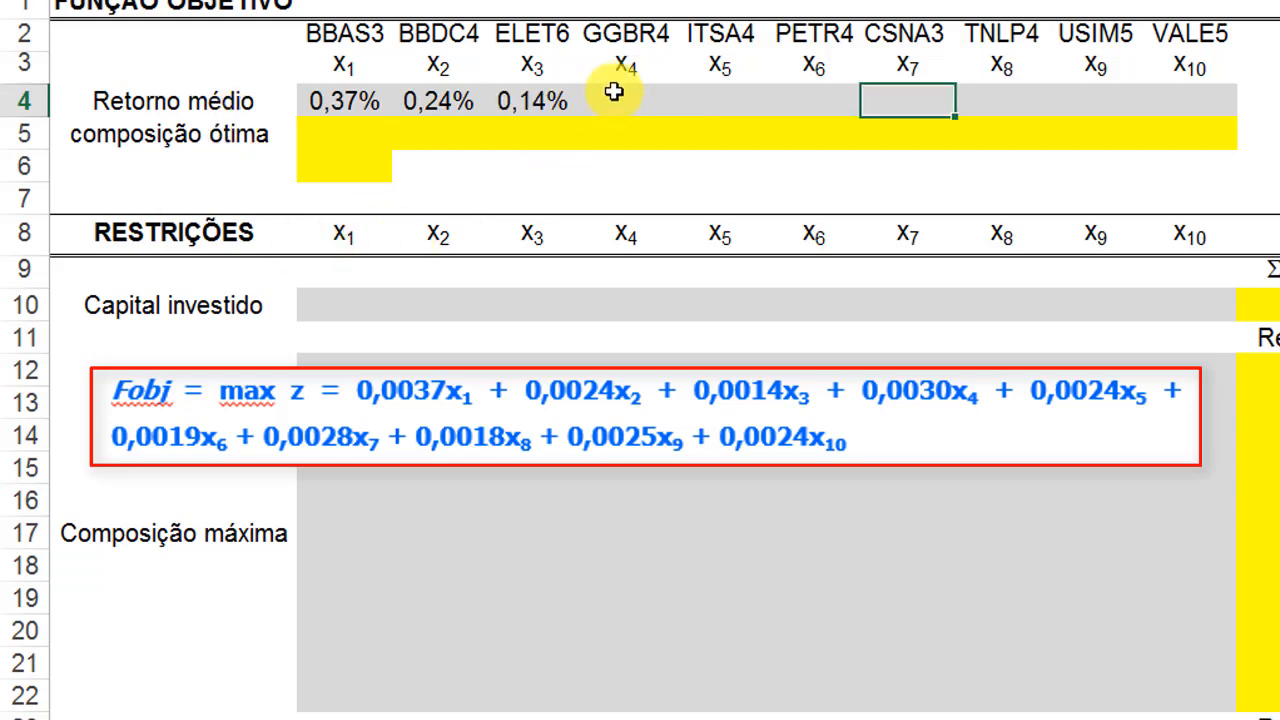
In the Retorno médio row, enter 0,30% for GGBR4, 0,24% for ITSA4 and 0,19% for PETR4
left_click(625, 92)
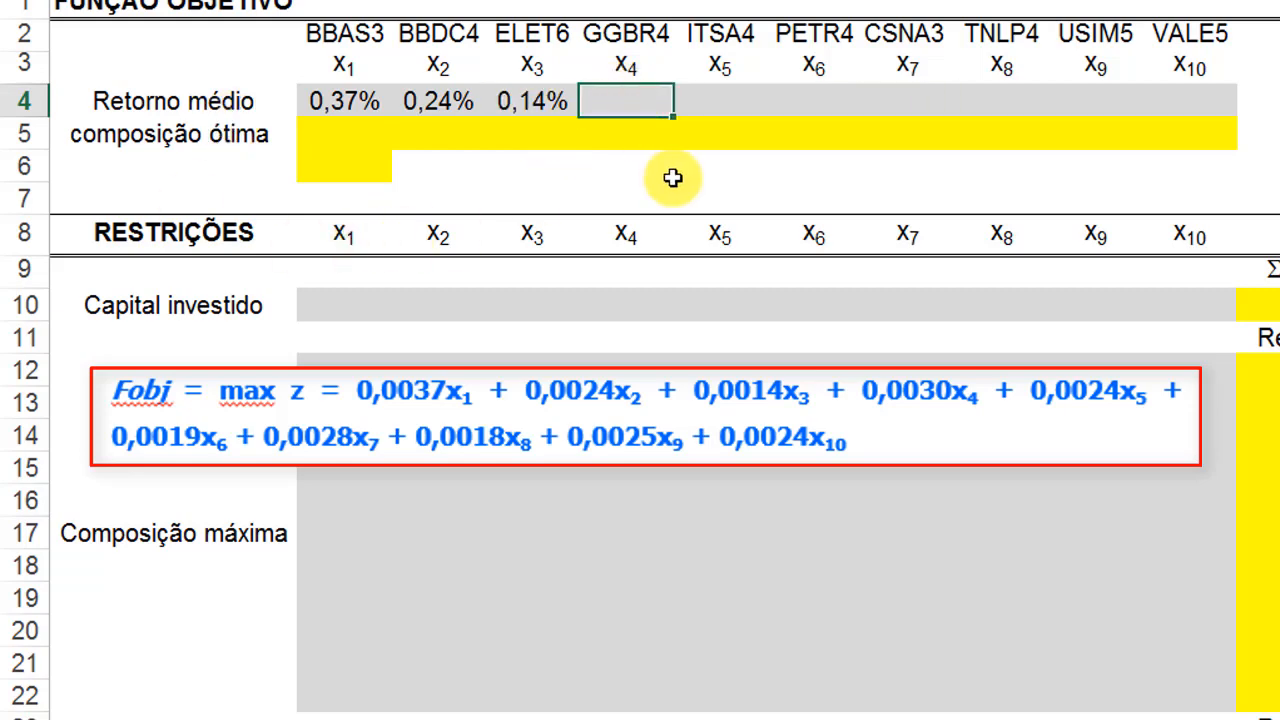
type("0,30")
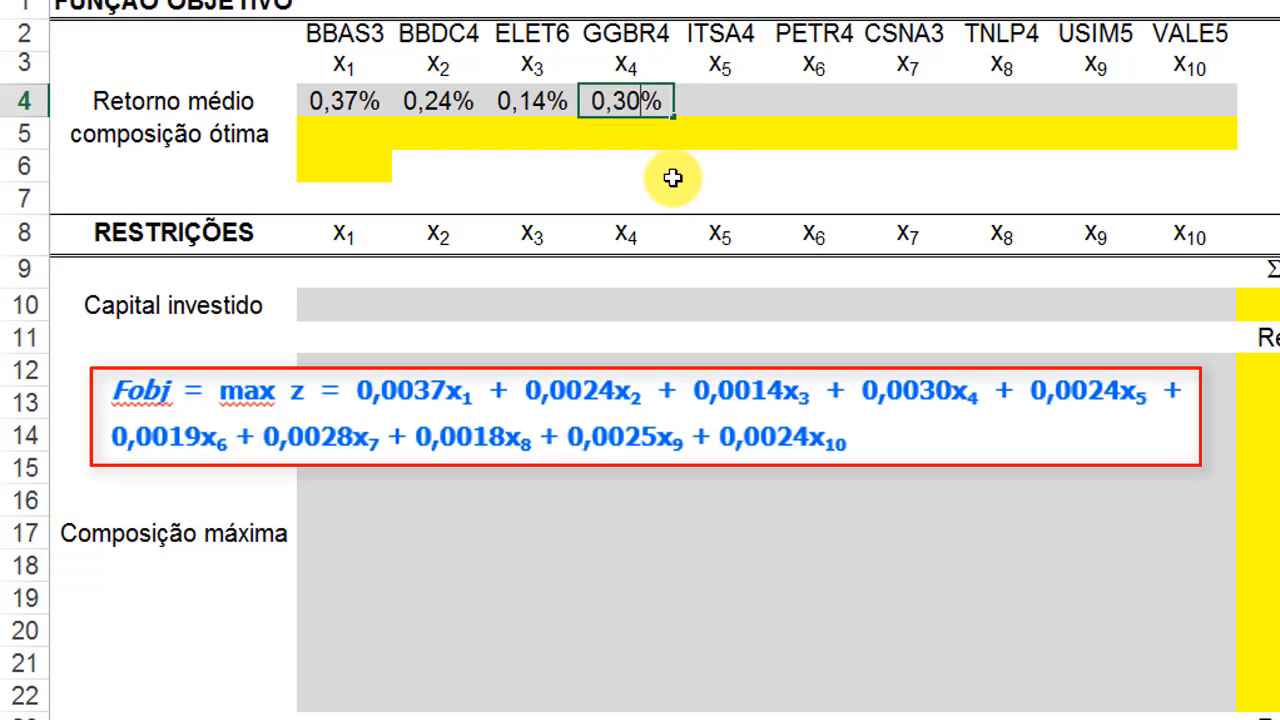
key("Tab")
type("0,24")
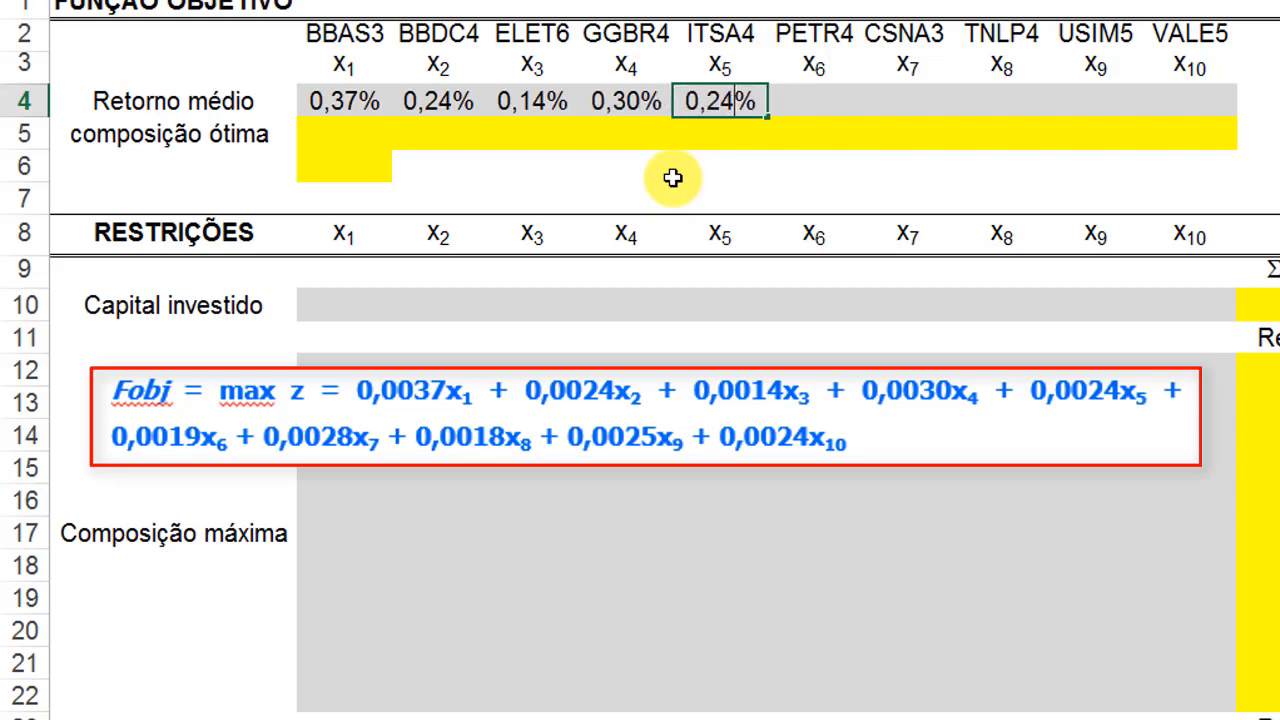
key("Tab")
type("0,19")
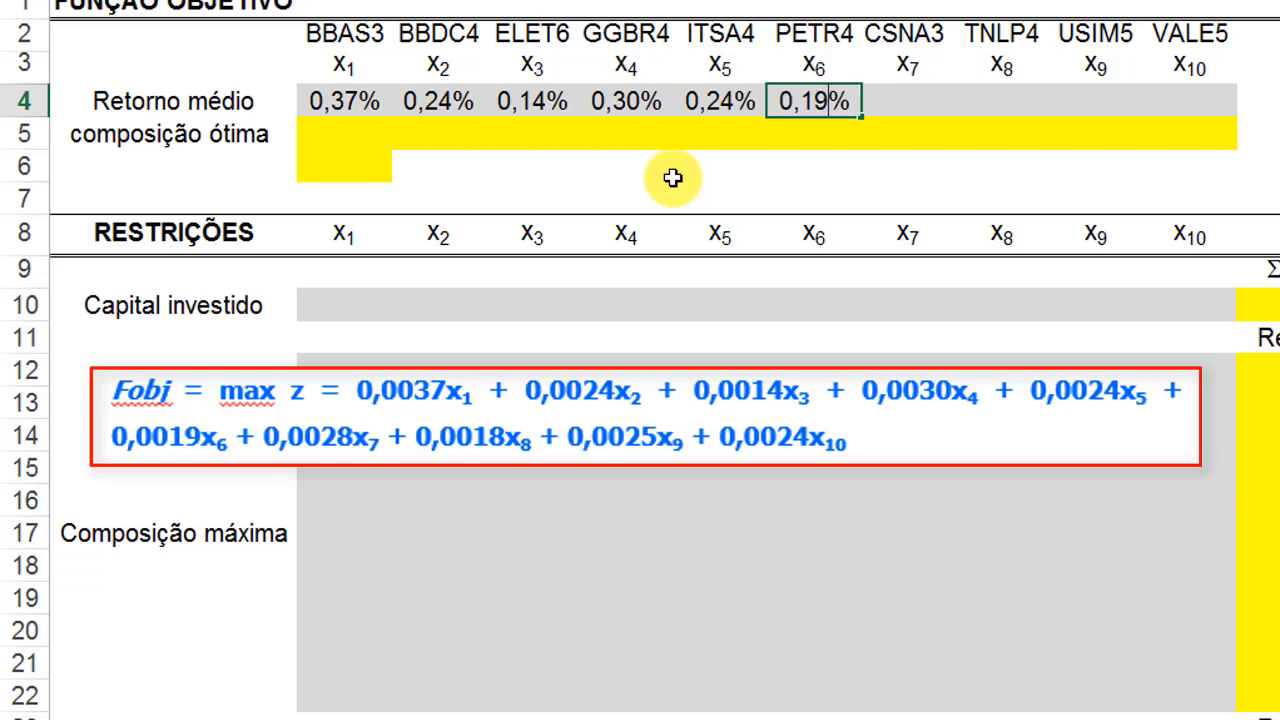
Complete the Retorno médio row with 0,28% for CSNA3, 0,18% for TNLP4, 0,25% for USIM5 and 0,24% for VALE5
key("Tab")
type("0,28")
key("Tab")
type("0,18")
key("Tab")
type("0,25")
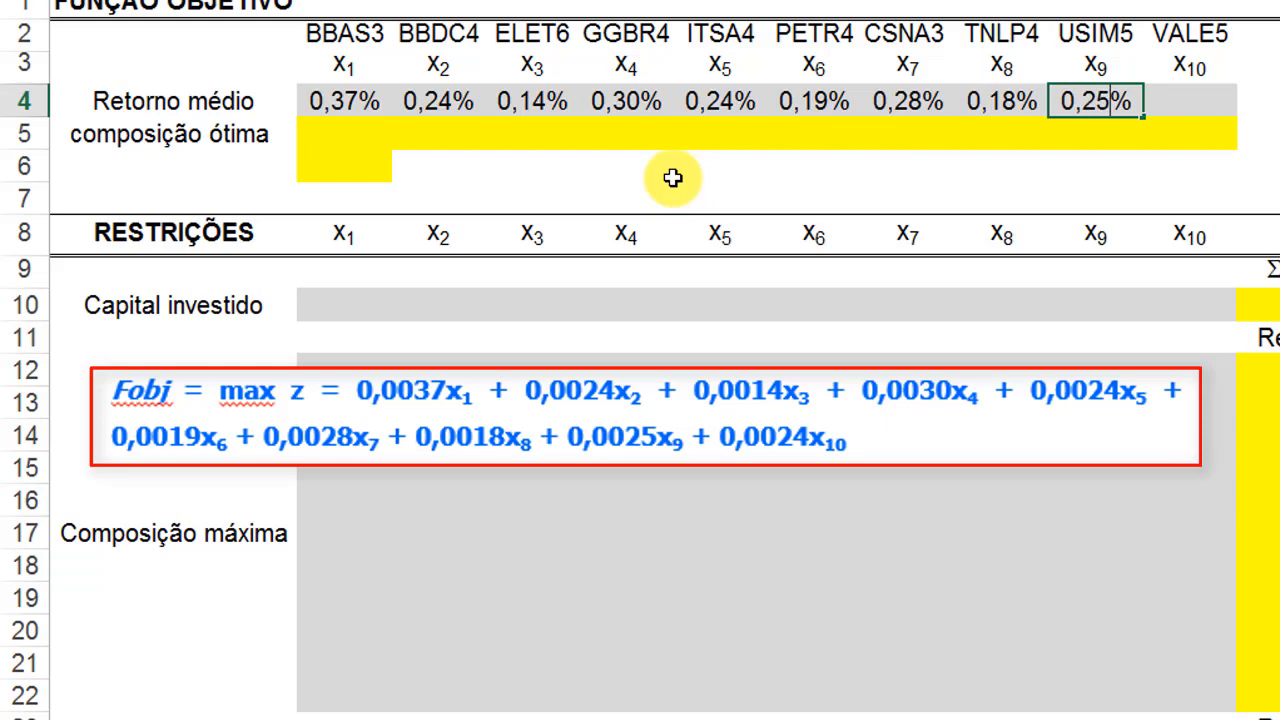
key("Tab")
type("0,24")
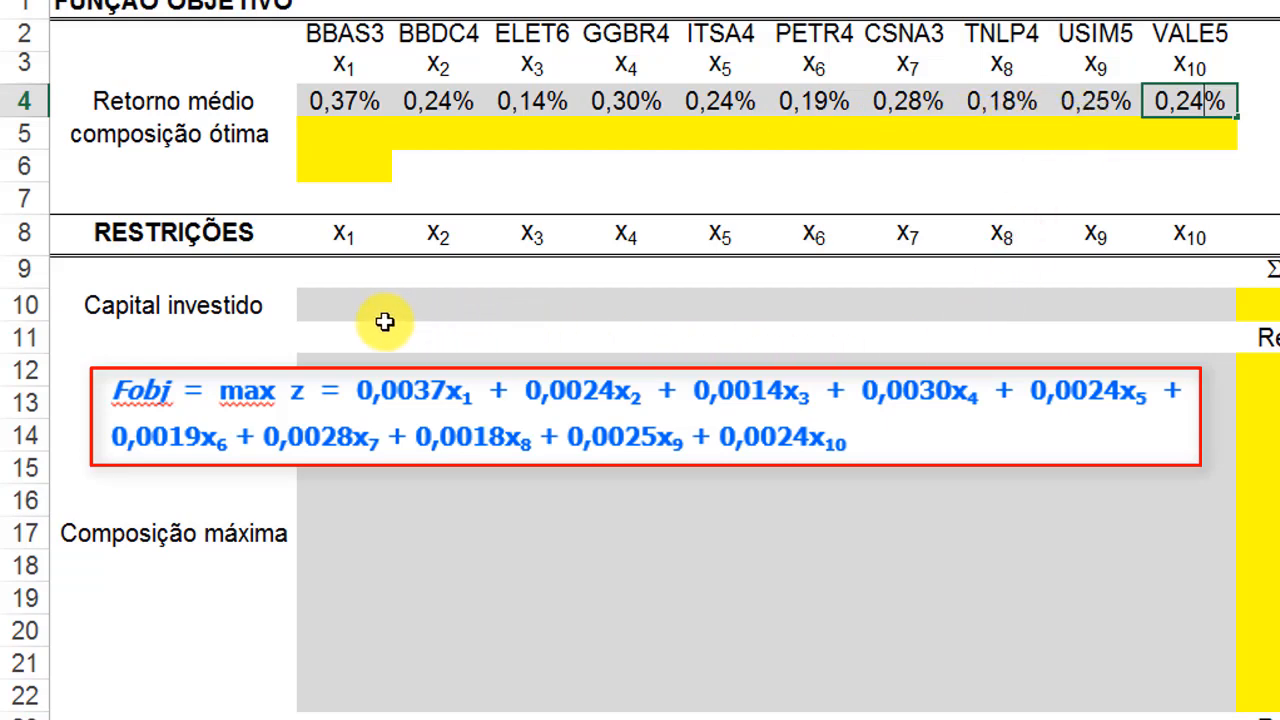
left_click(325, 306)
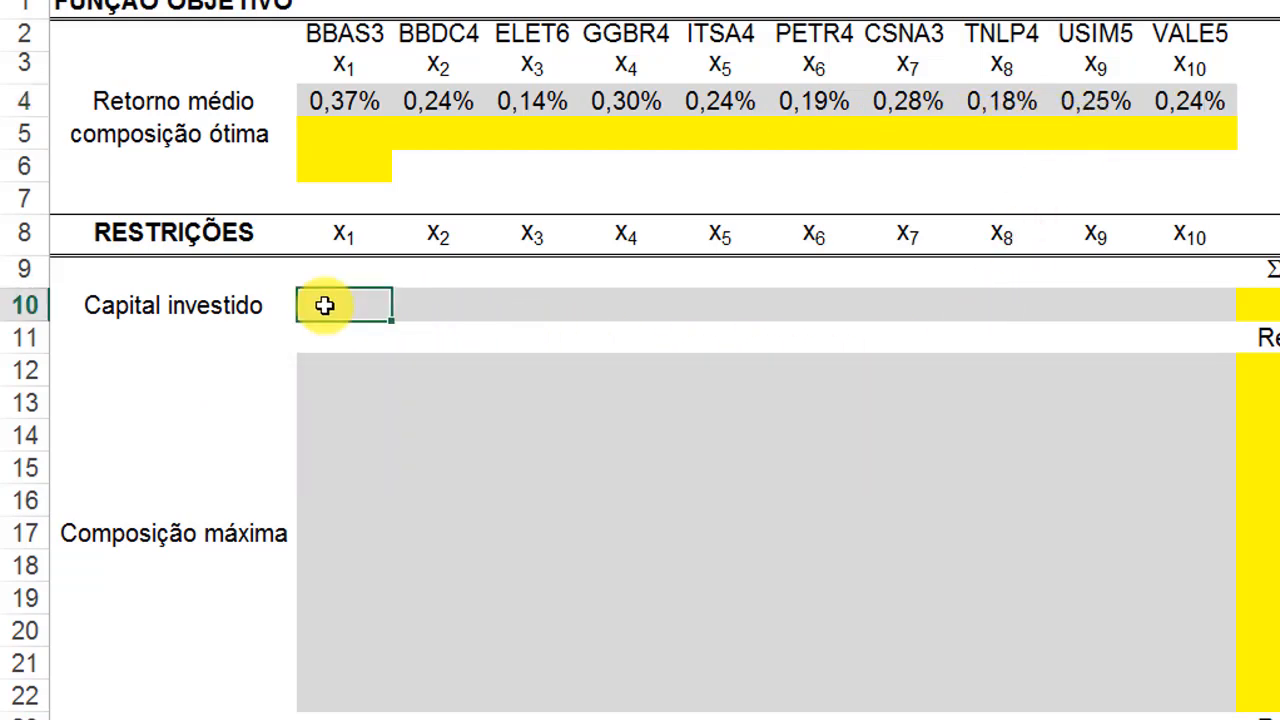
left_click(449, 306)
Calculate the objective function in B6 with SOMARPRODUTO, using B4:K4 as Matriz1 and B5:K5 as Matriz2
left_click(356, 170)
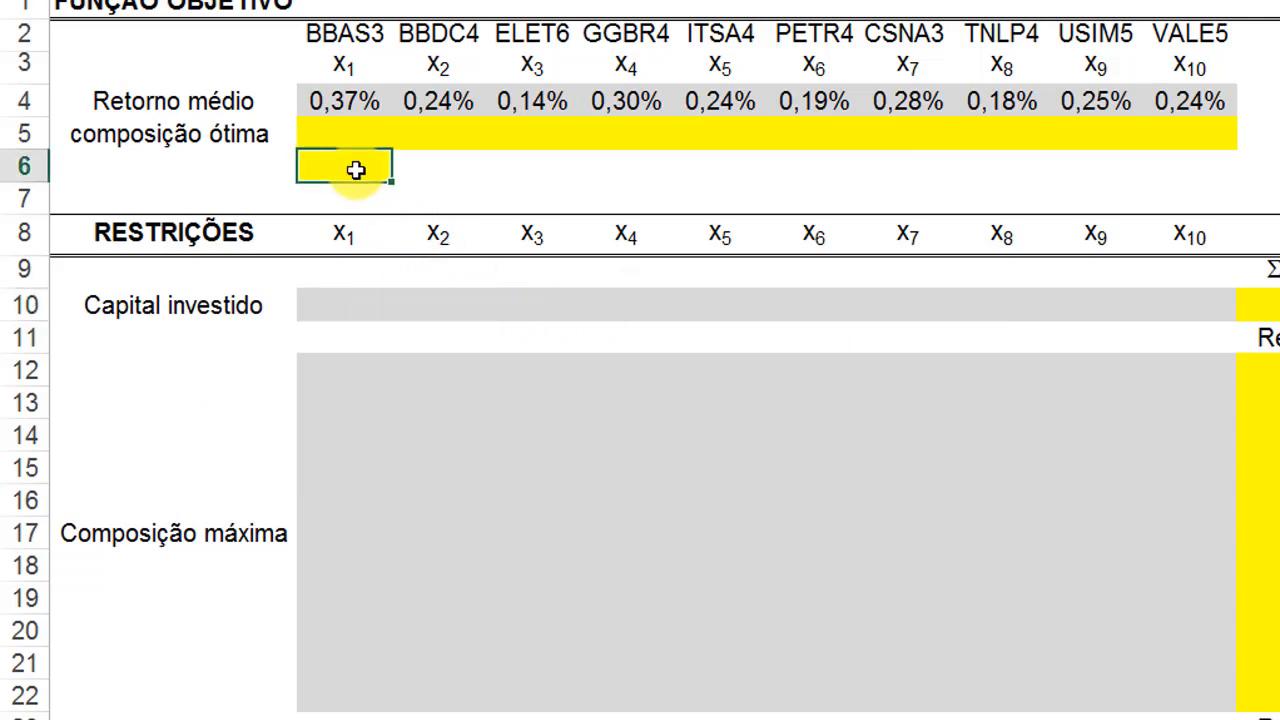
type("=somar")
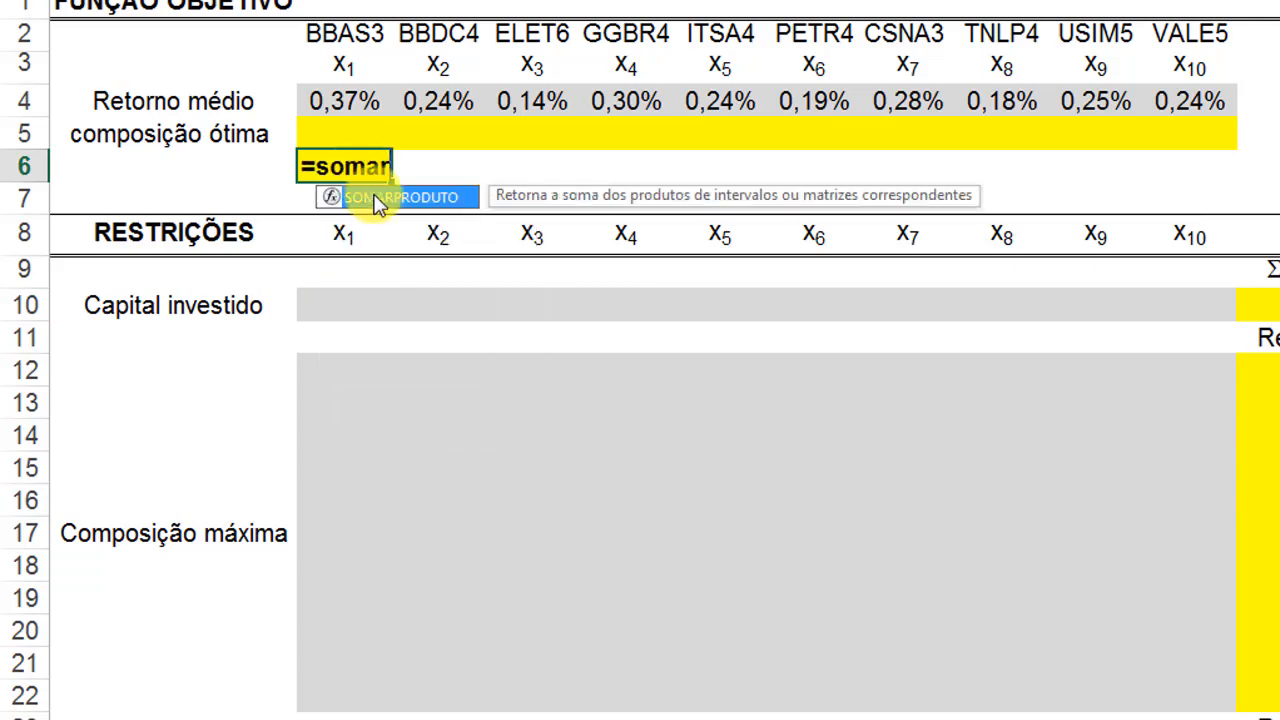
double_click(385, 200)
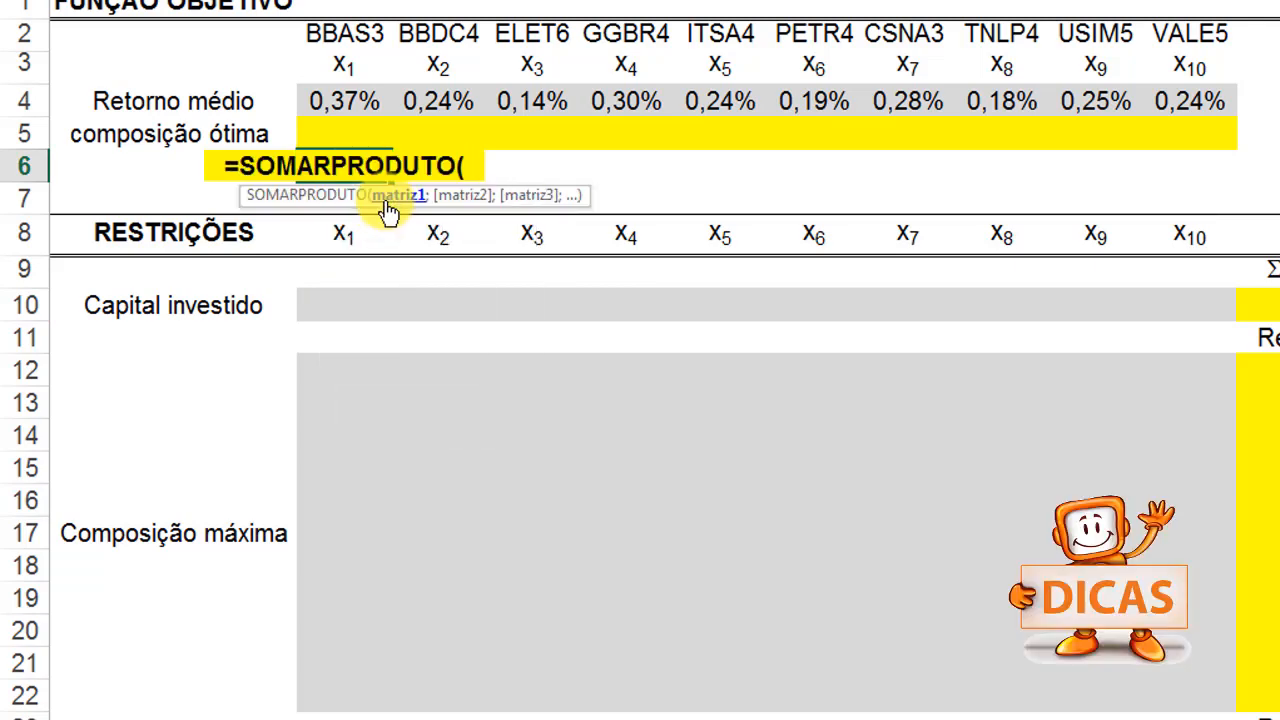
type(")")
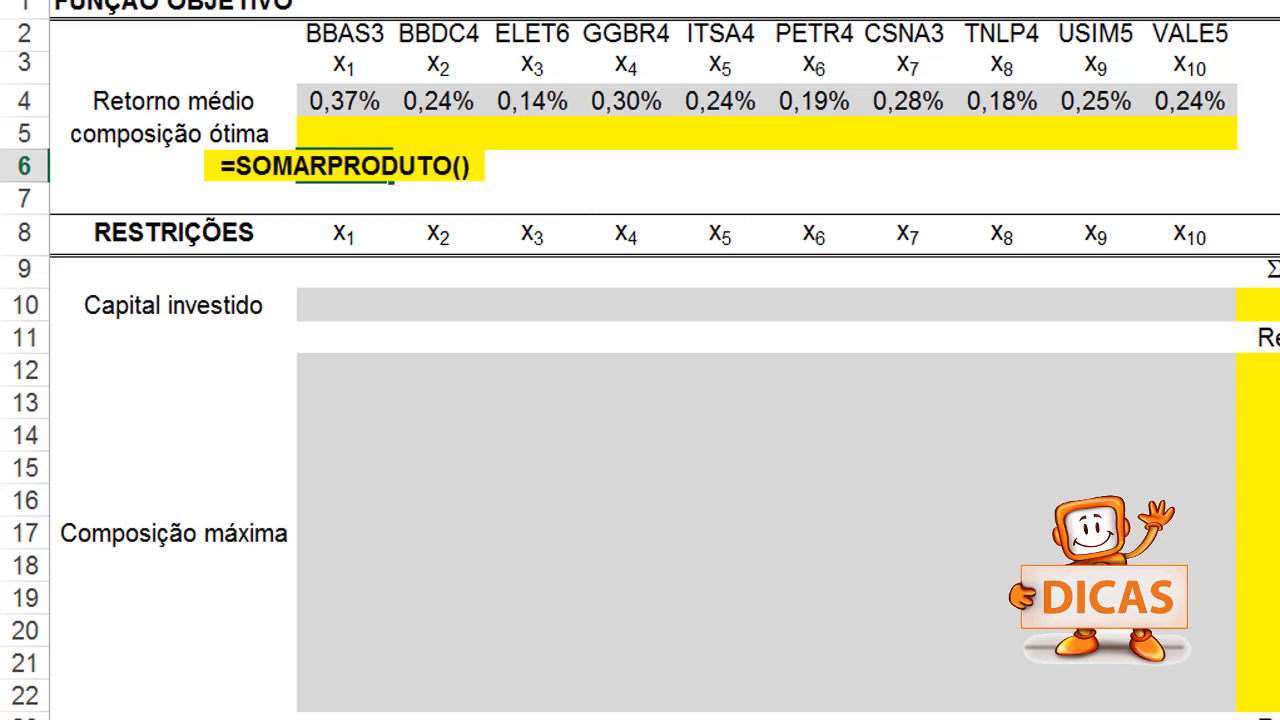
left_click_drag(869, 256, 683, 231)
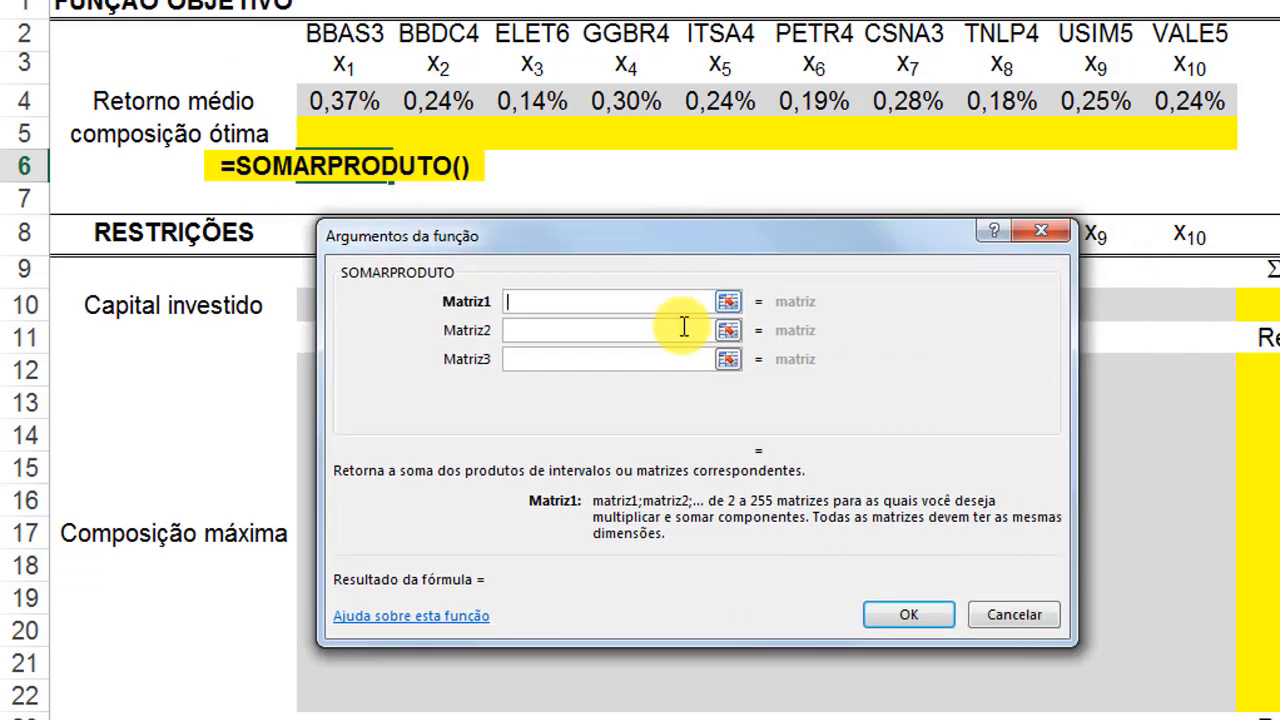
left_click_drag(346, 108, 1193, 110)
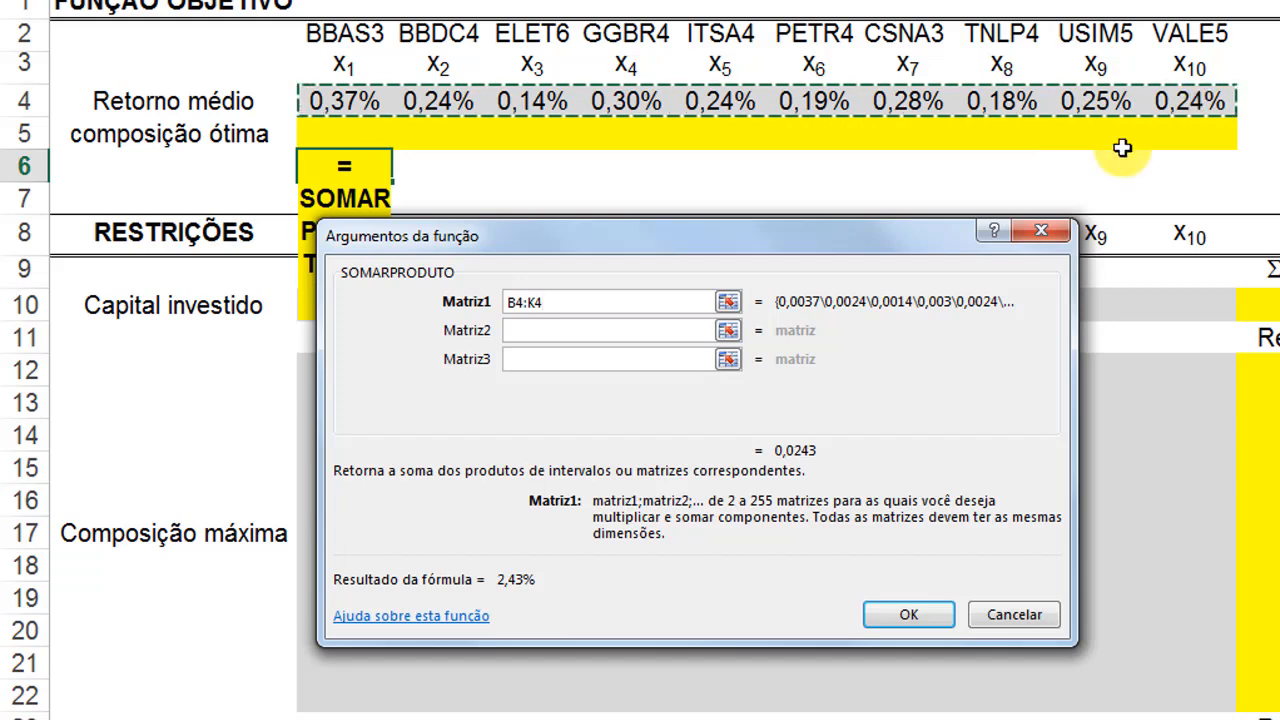
left_click(729, 328)
left_click_drag(360, 134, 1187, 125)
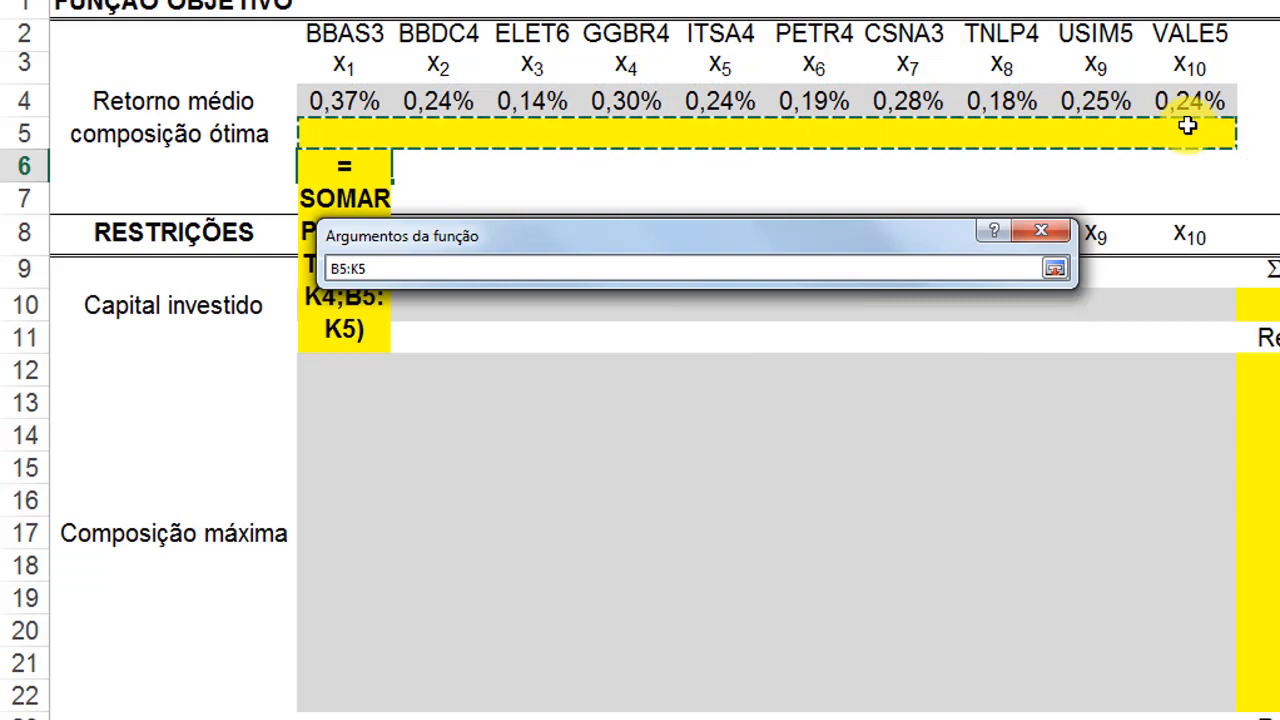
left_click(1056, 268)
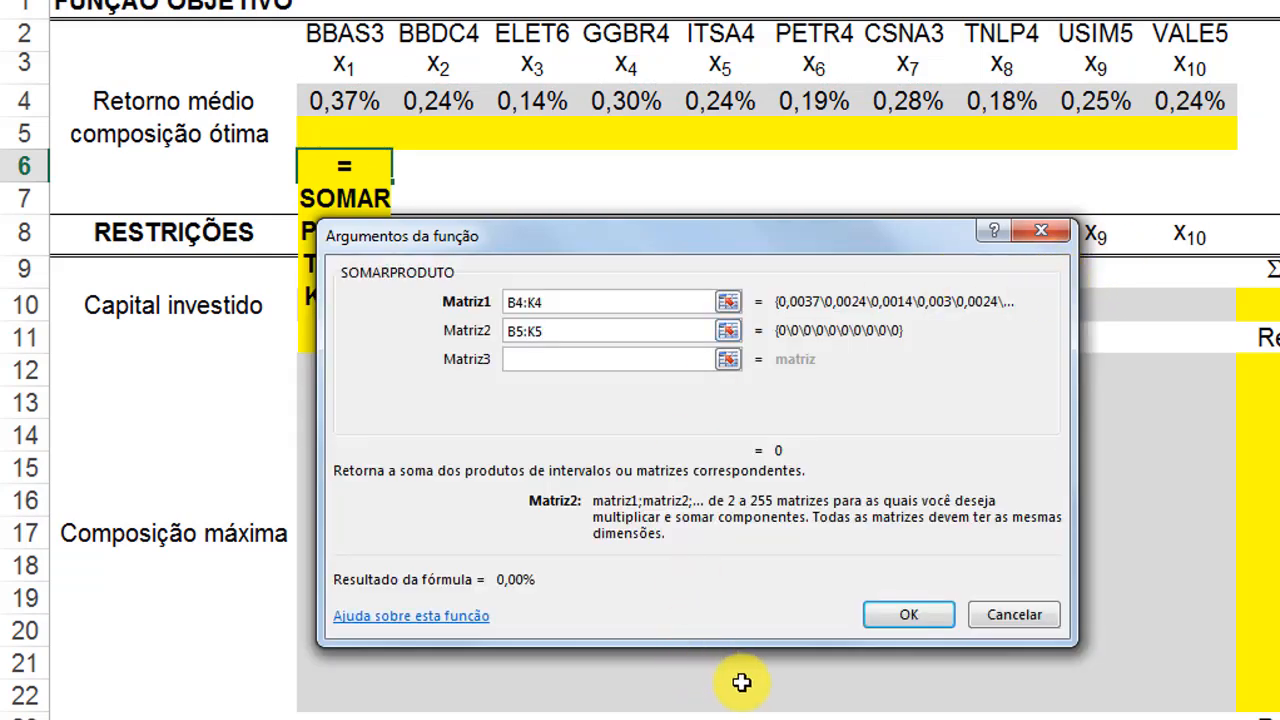
left_click(912, 616)
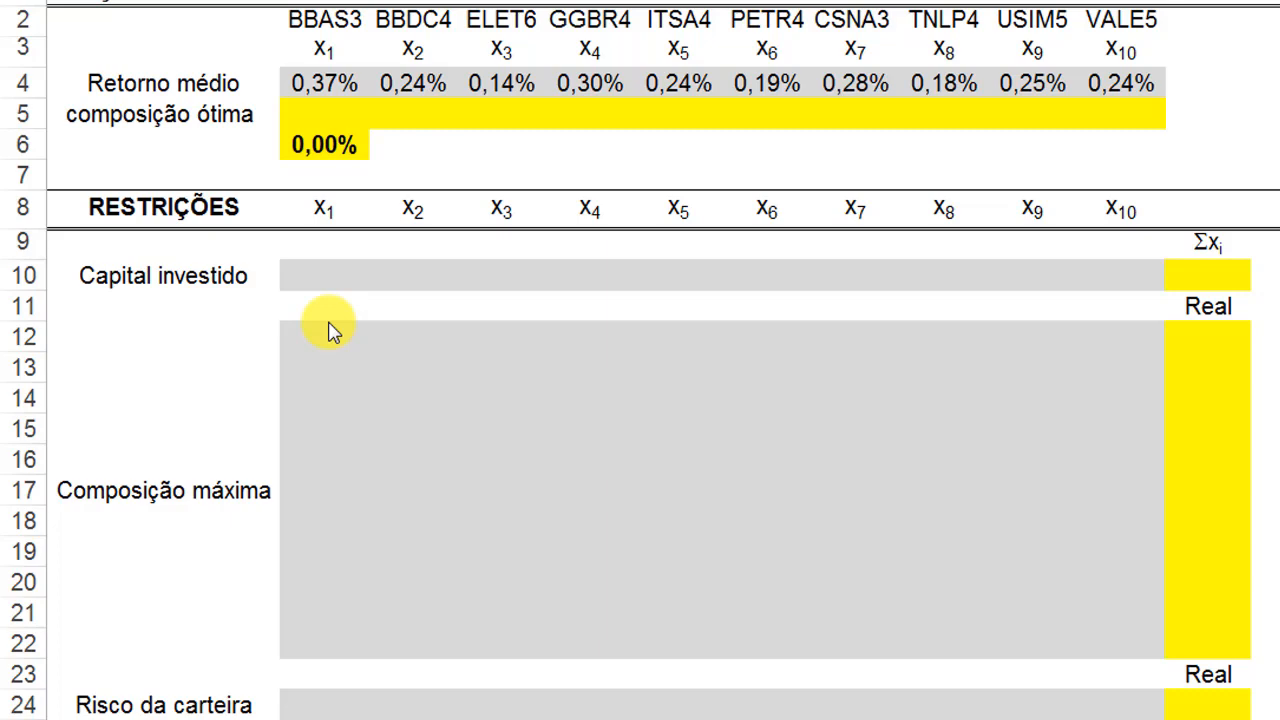
Enter the coefficient 1 for all ten variables in the Capital investido row, B10:K10
left_click(325, 278)
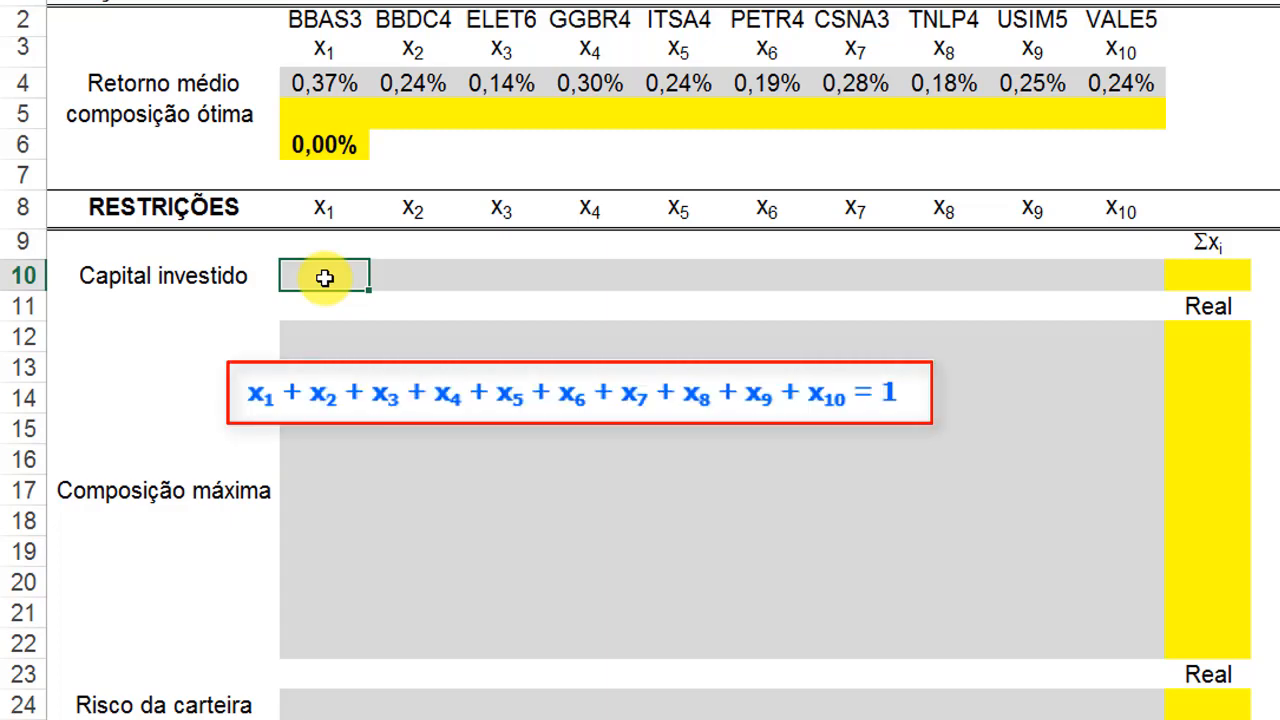
key("Tab")
type("1")
key("Tab")
type("1\t1\t1\t1\t1\t1\t1\t1")
key("Tab")
key("shift+Tab")
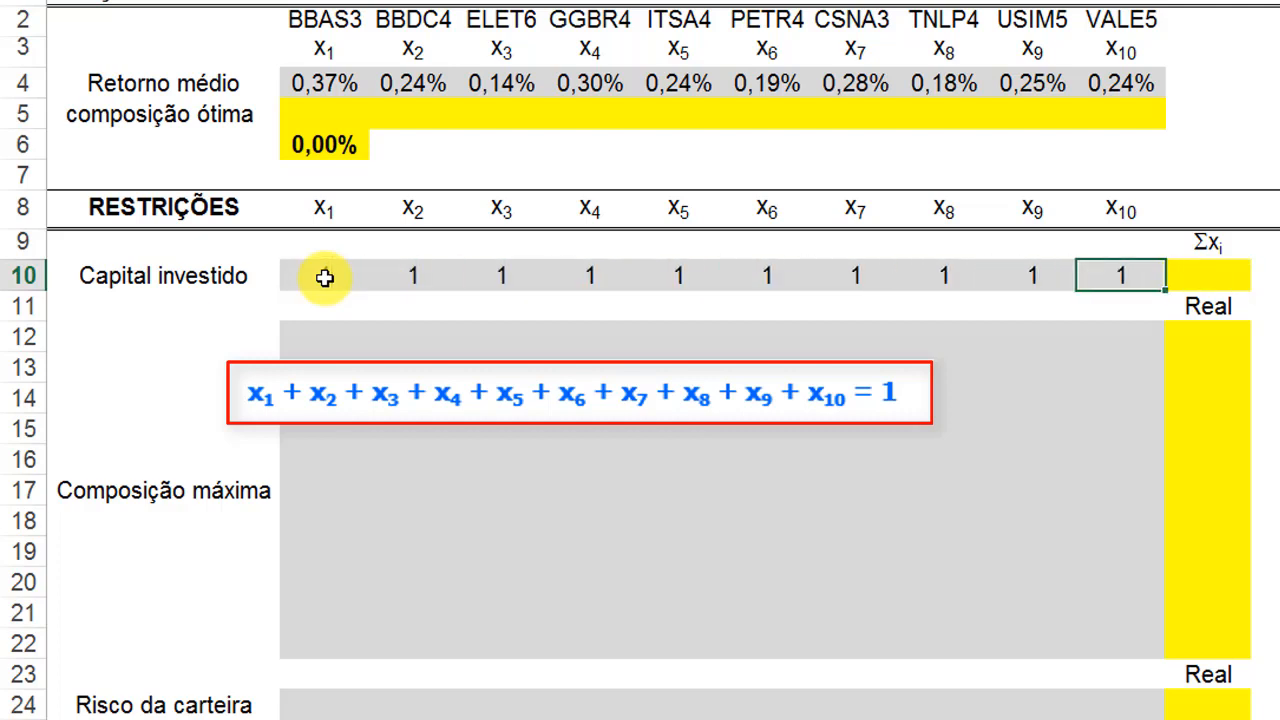
key("Return")
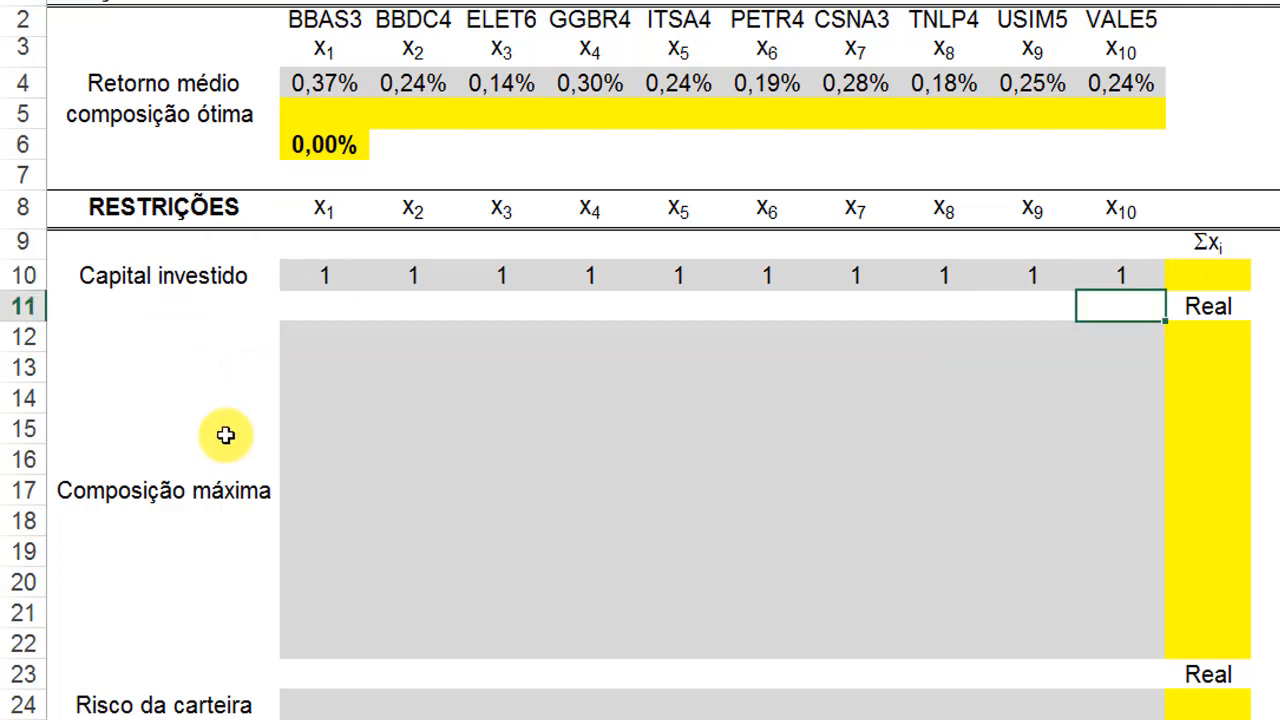
Enter the coefficient 1 along the diagonal of the Composição máxima block, from B12 for x1 down to K21 for x10
left_click(306, 337)
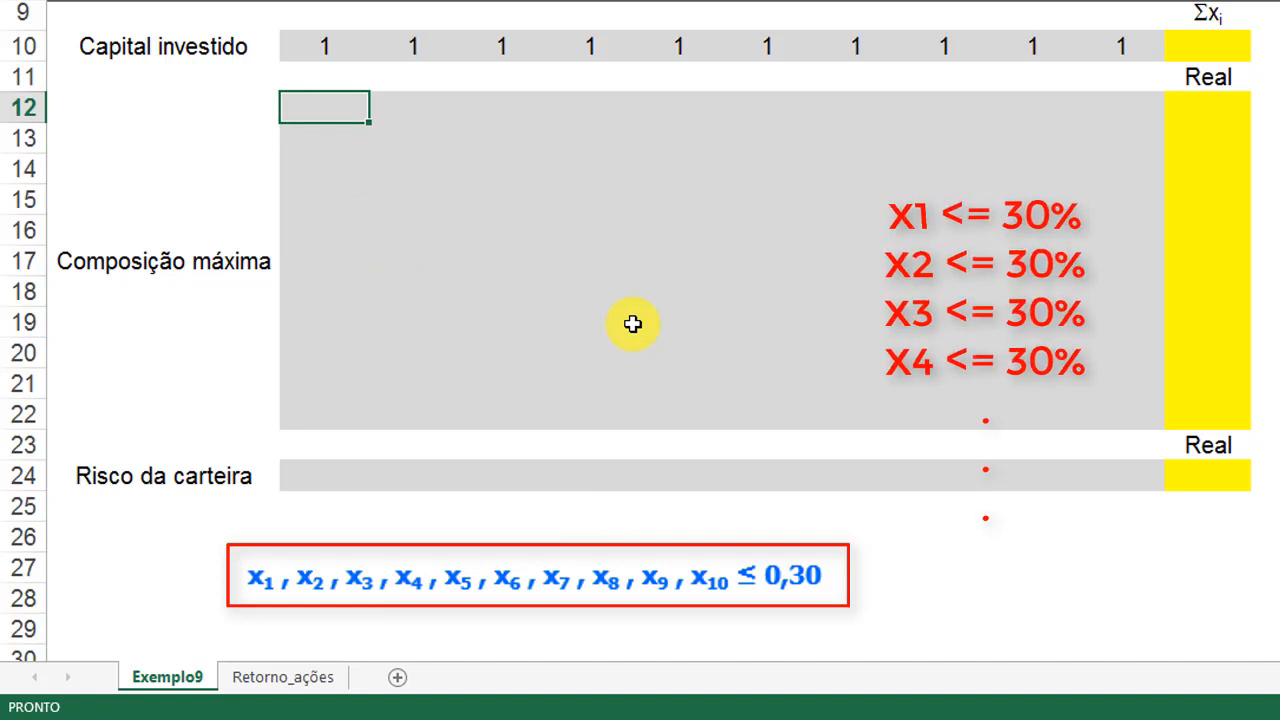
type("1")
key("ctrl+Return")
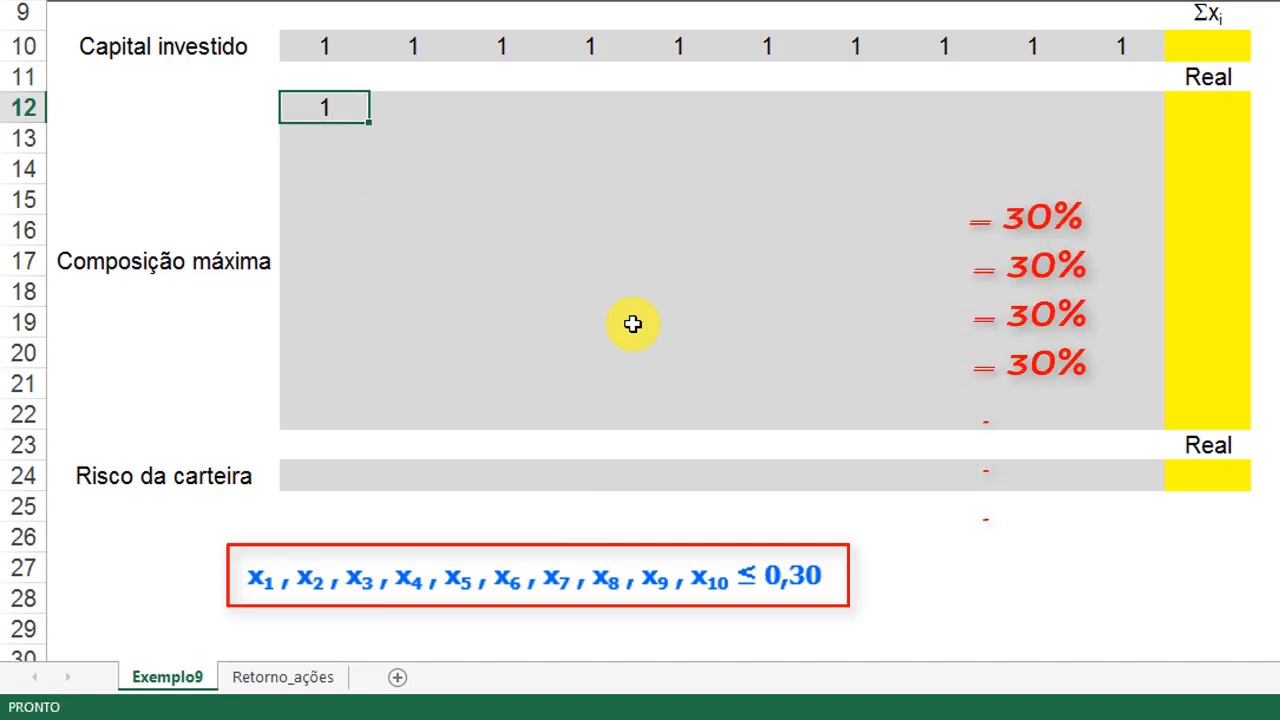
key("Down")
key("Right")
type("1")
key("Return")
key("Right")
type("1")
key("Return")
key("Right")
type("1")
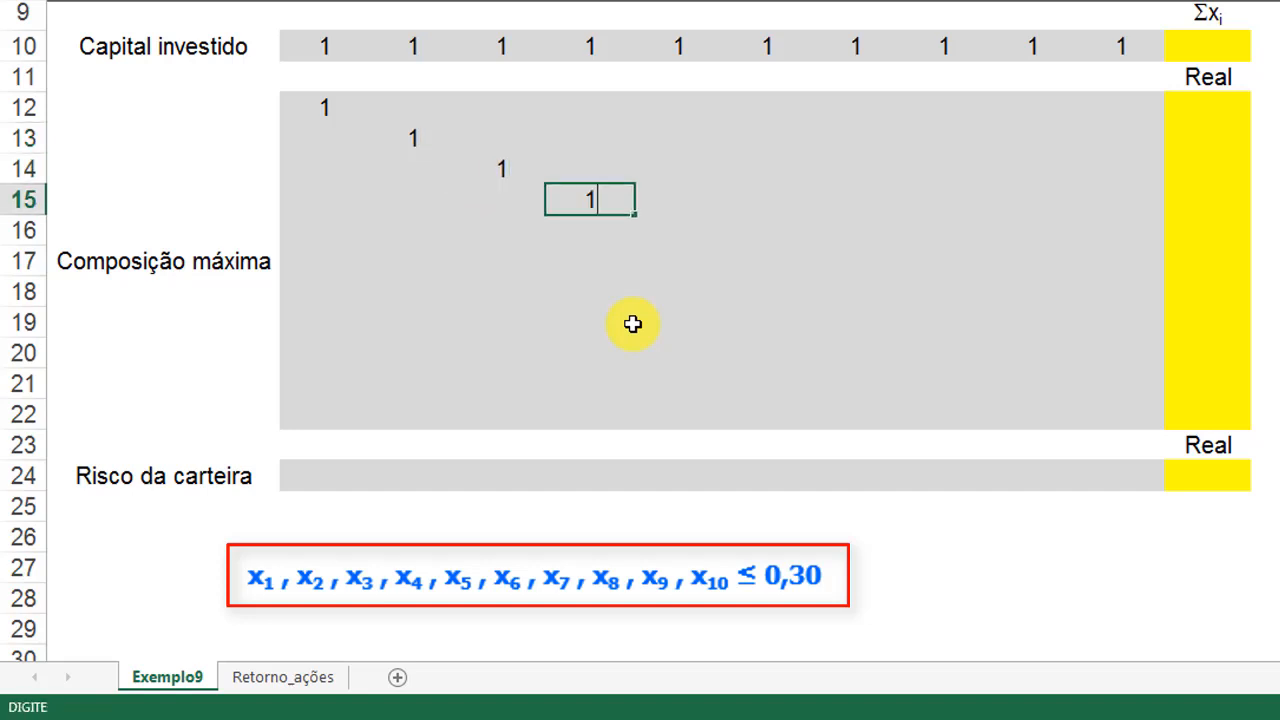
key("Return")
key("Right")
type("1")
key("Return")
key("Right")
type("1")
key("Return")
key("Right")
type("1")
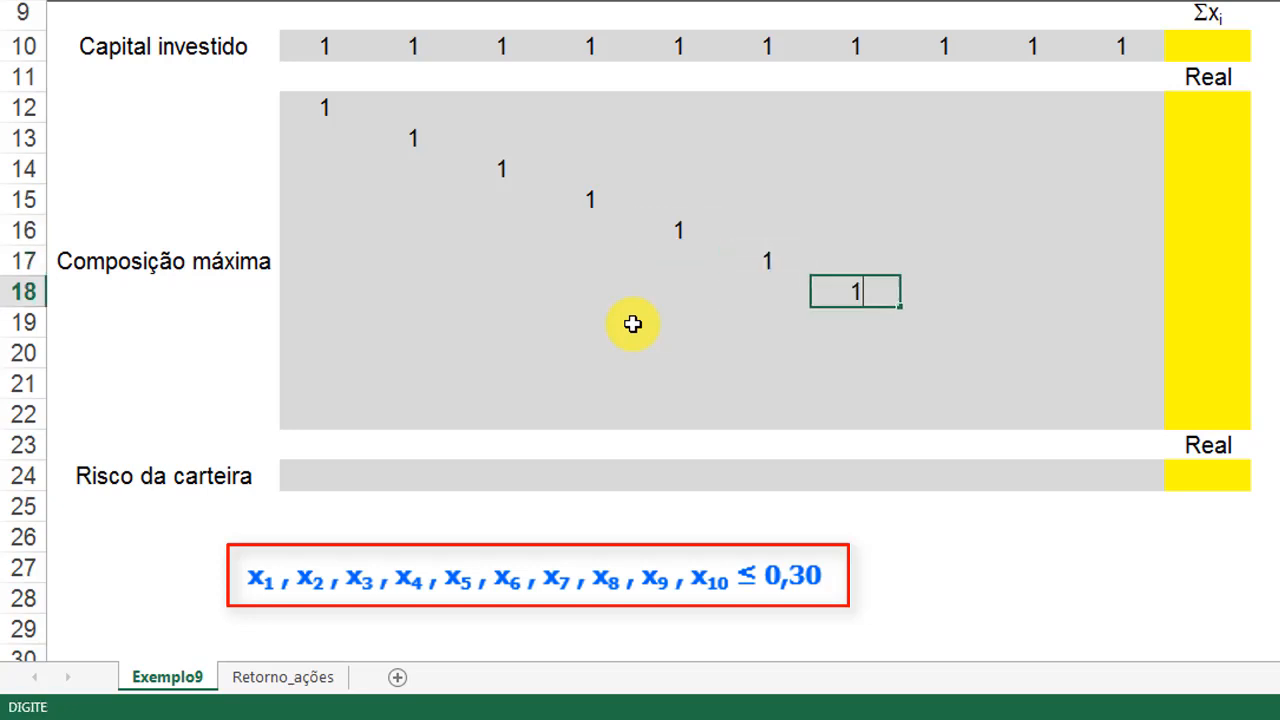
key("Return")
key("Right")
type("1")
key("Return")
key("Right")
type("1")
key("Return")
key("Right")
type("1")
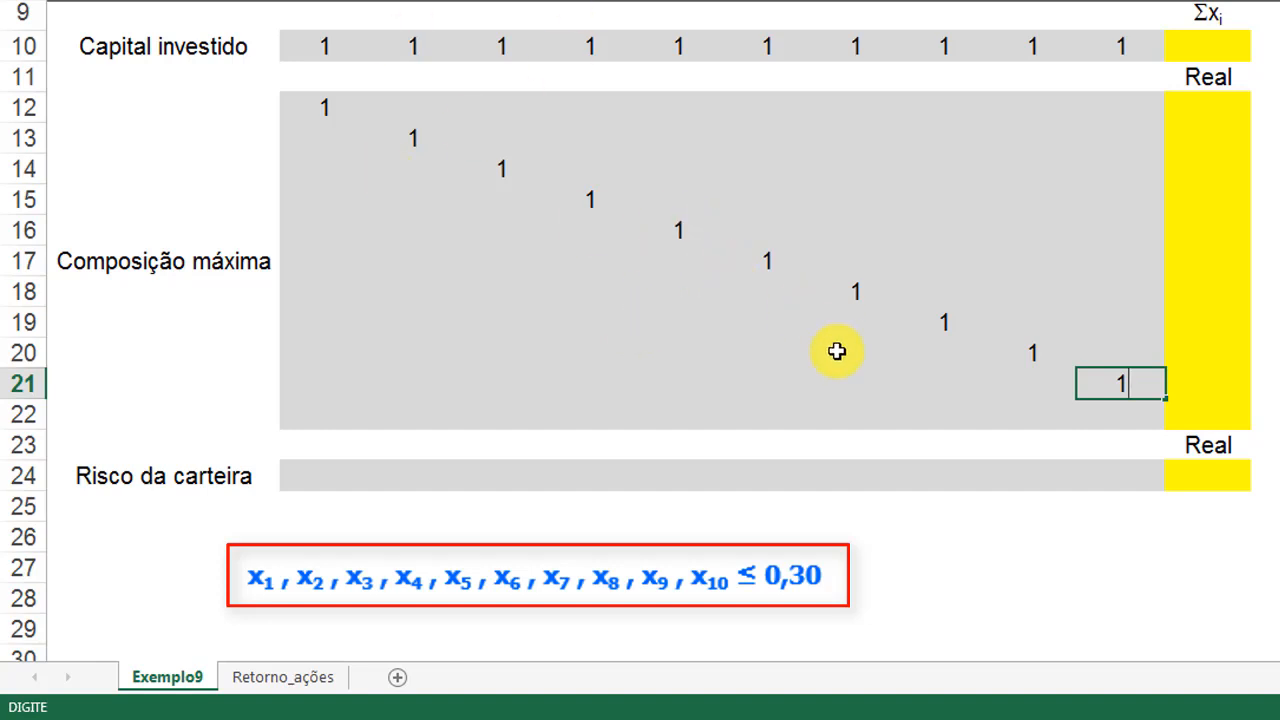
Enter the Risco da carteira coefficients for x1 to x5 in B24:F24: 2,48%, 2,16%, 1,95%, 2,93% and 2,40%
left_click(314, 478)
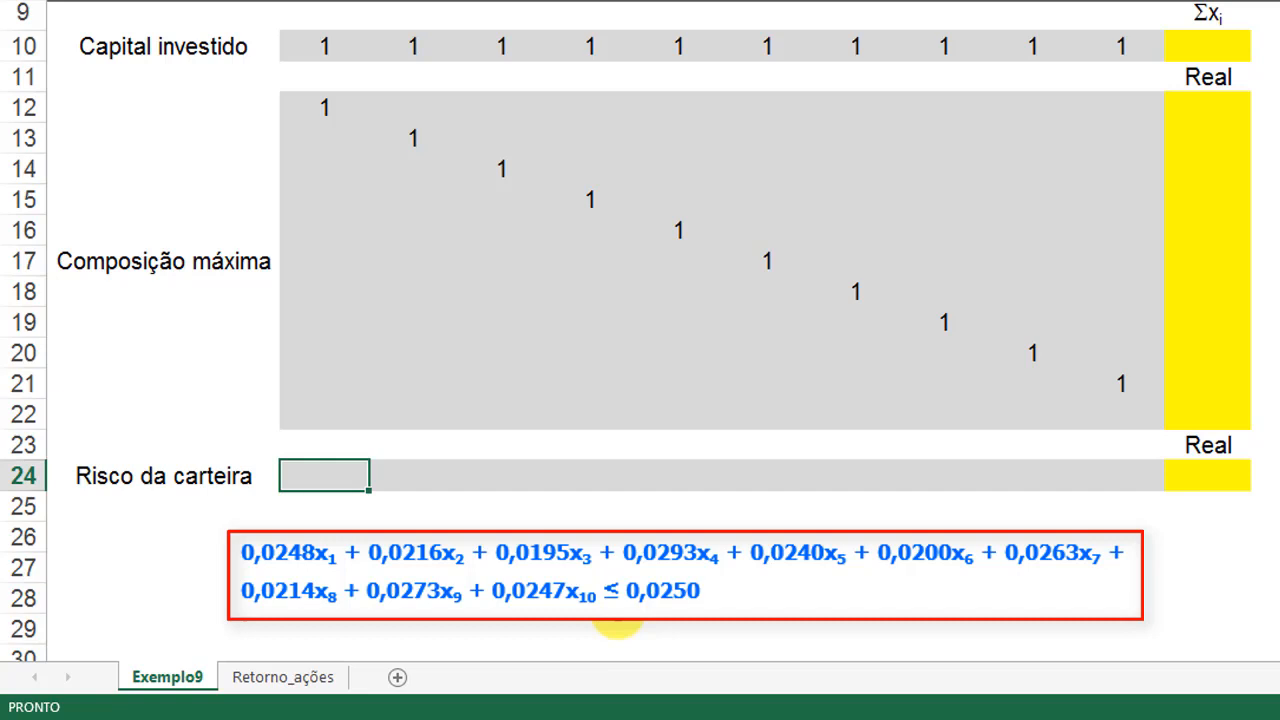
type("2,48")
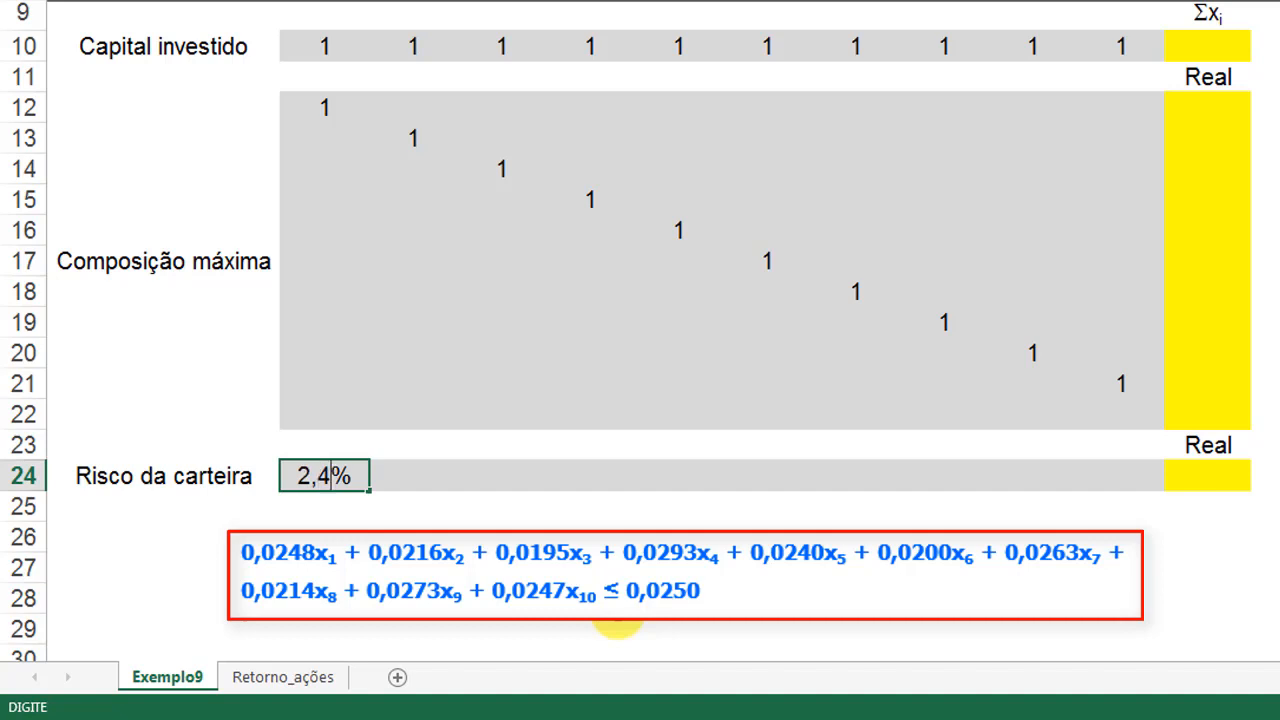
key("Tab")
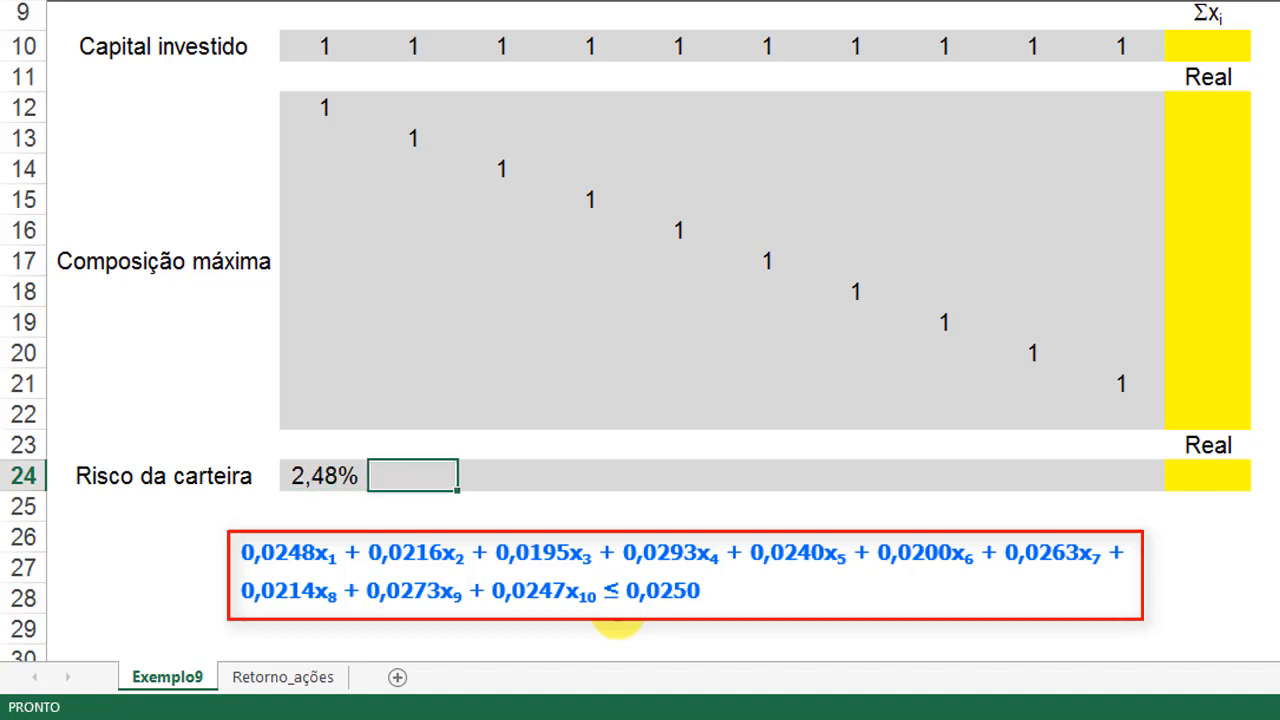
type("2,16")
key("Tab")
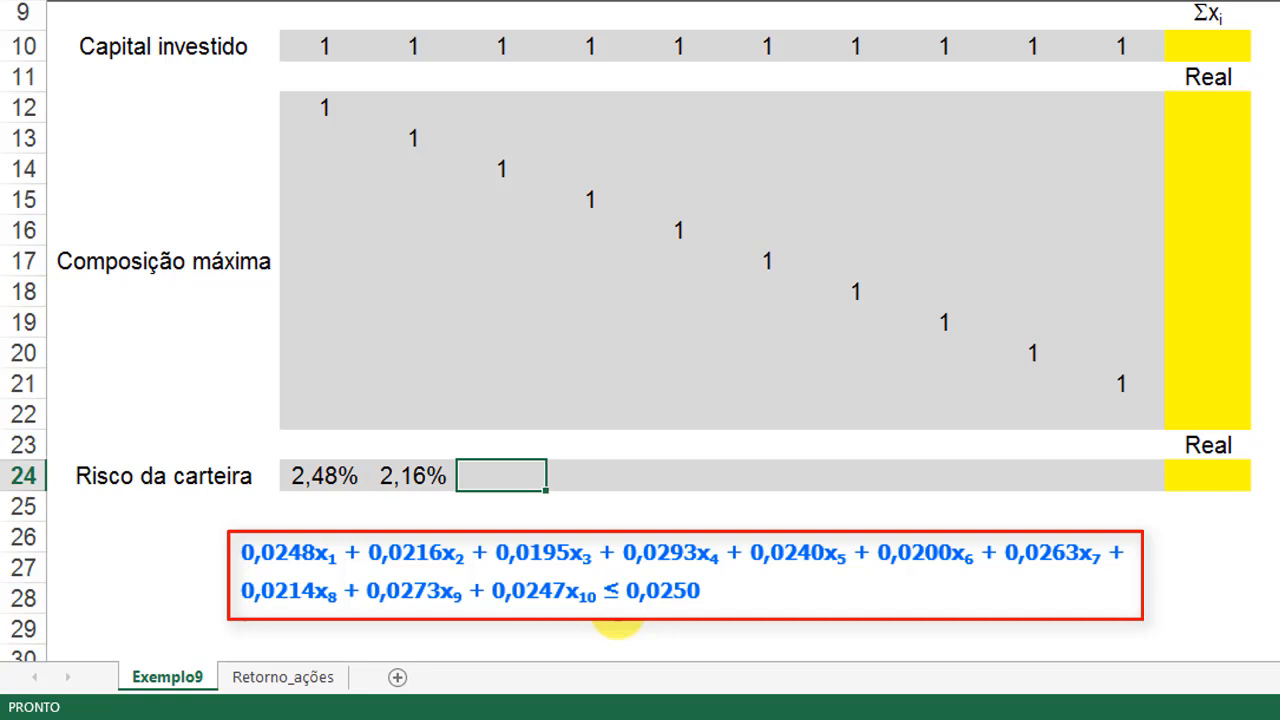
type("1,")
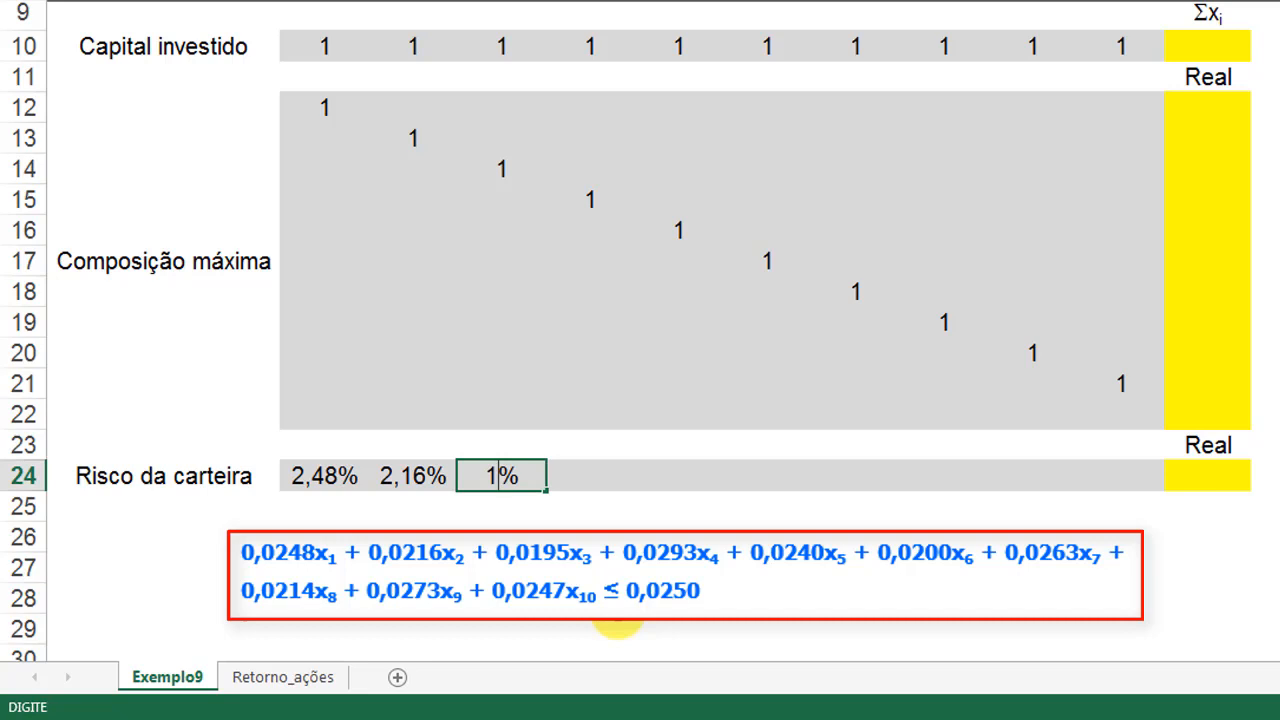
type("95")
key("Tab")
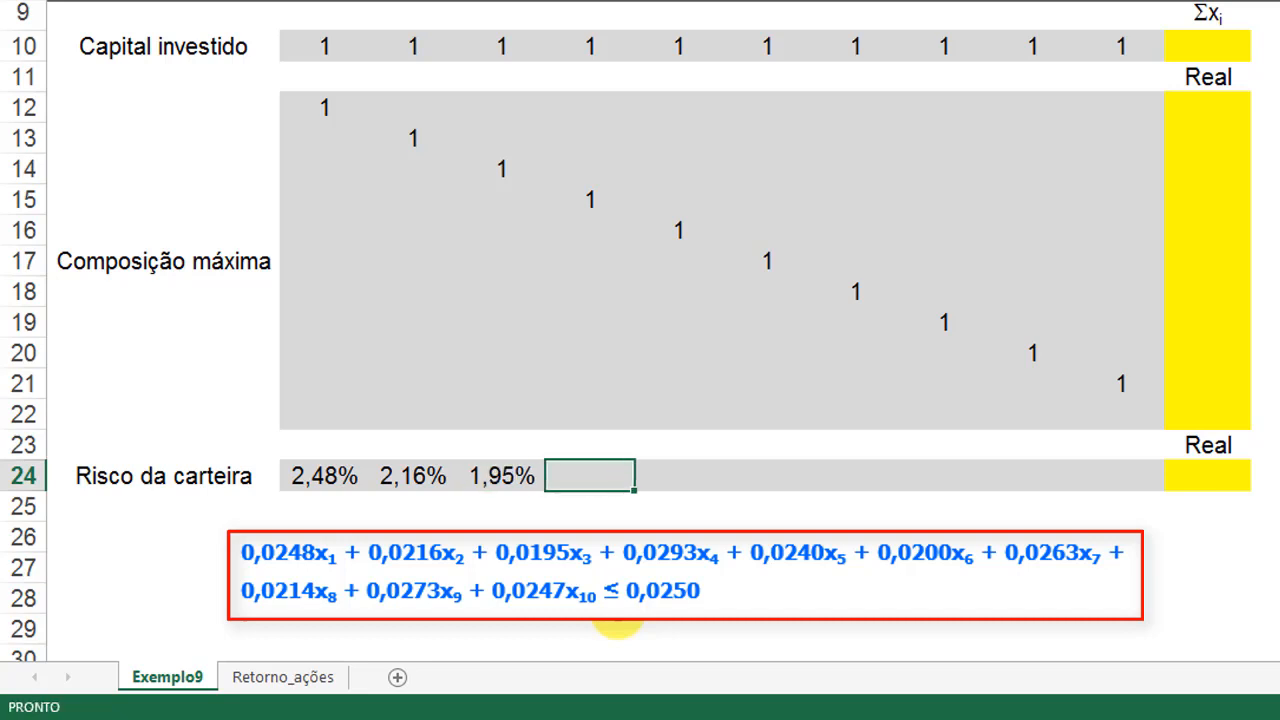
type("2,93")
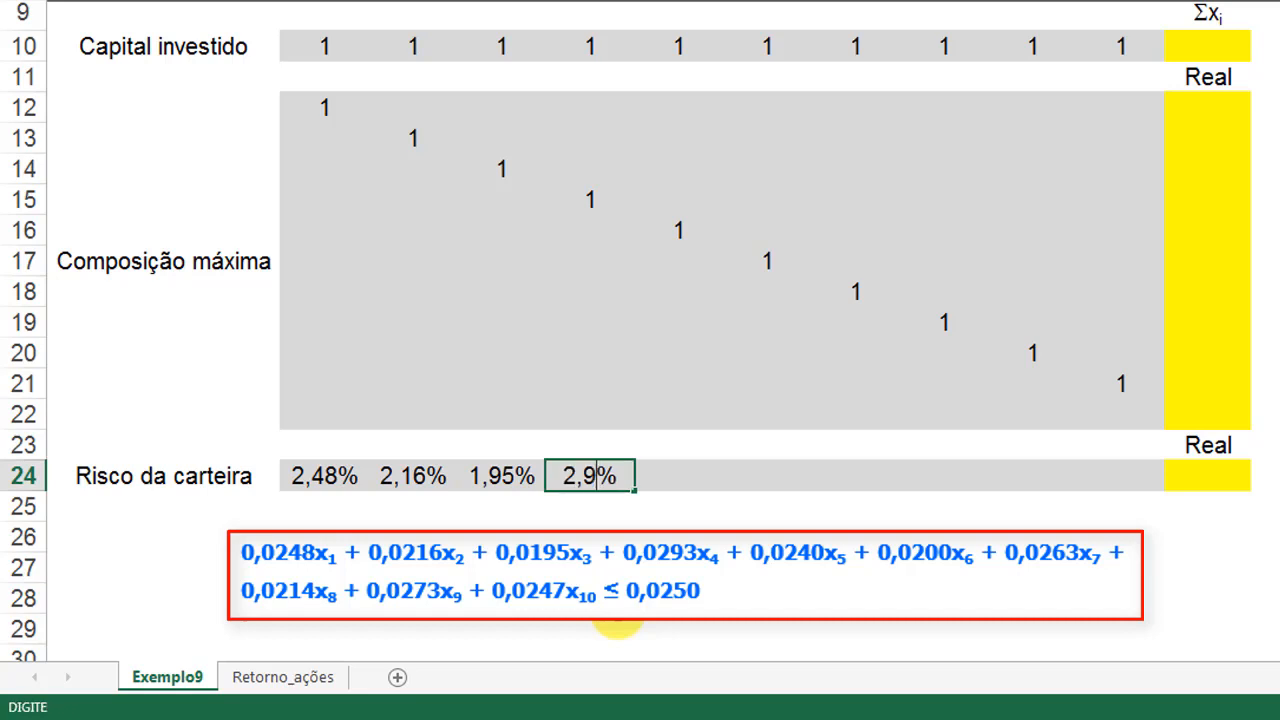
key("Tab")
type("2,4")
key("Tab")
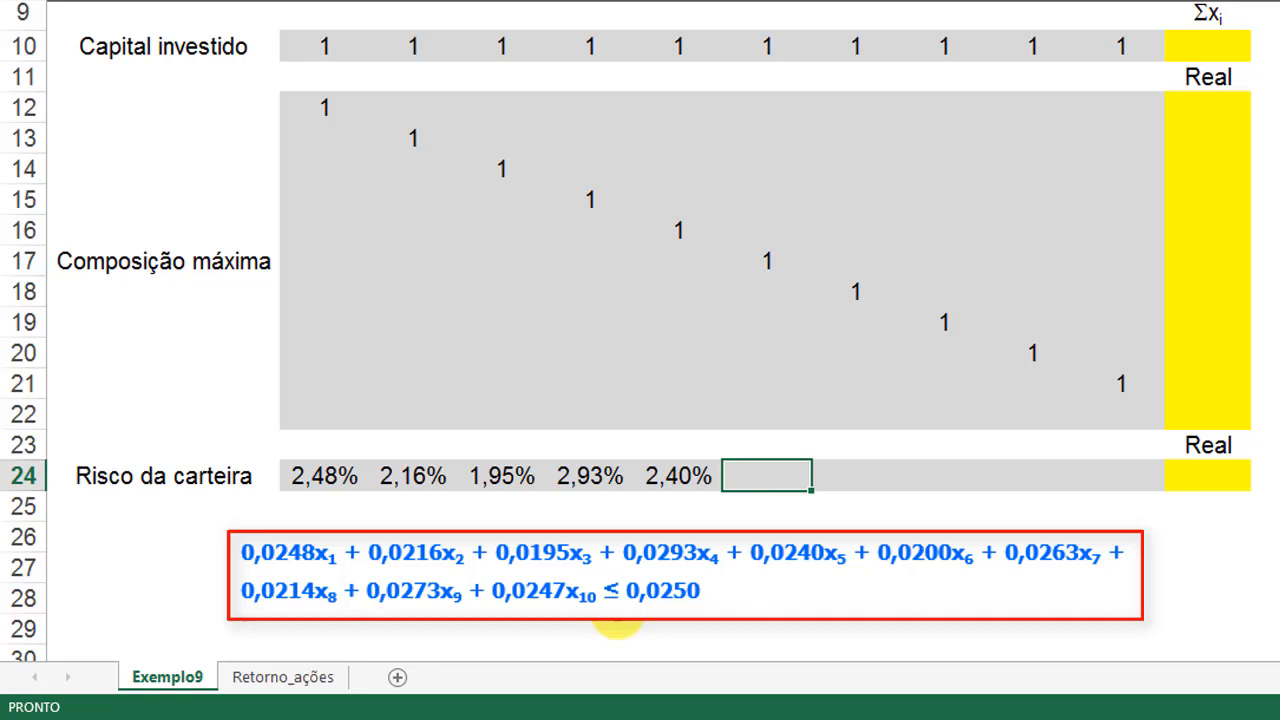
Complete the Risco da carteira row for x6 to x10 in G24:K24 with 2,00%, 2,63%, 2,14%, 2,73% and 2,47%
type("2")
key("Tab")
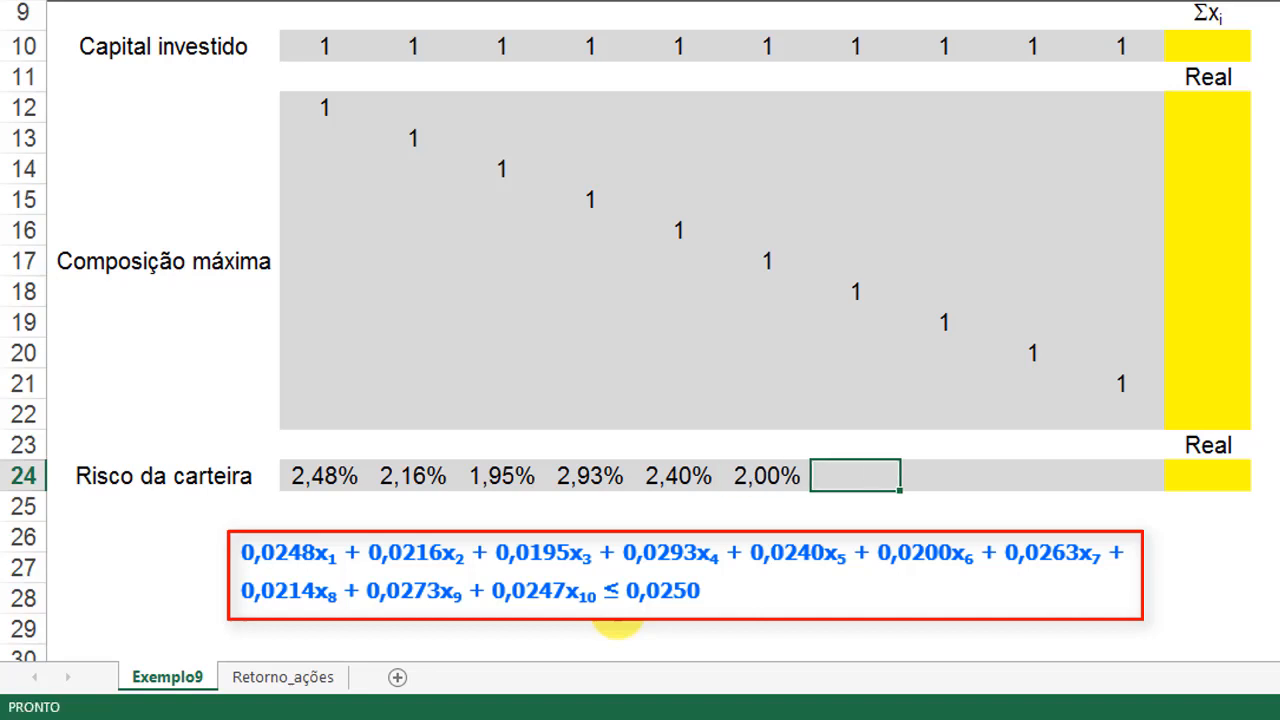
type("2,63")
key("Tab")
type("2,14")
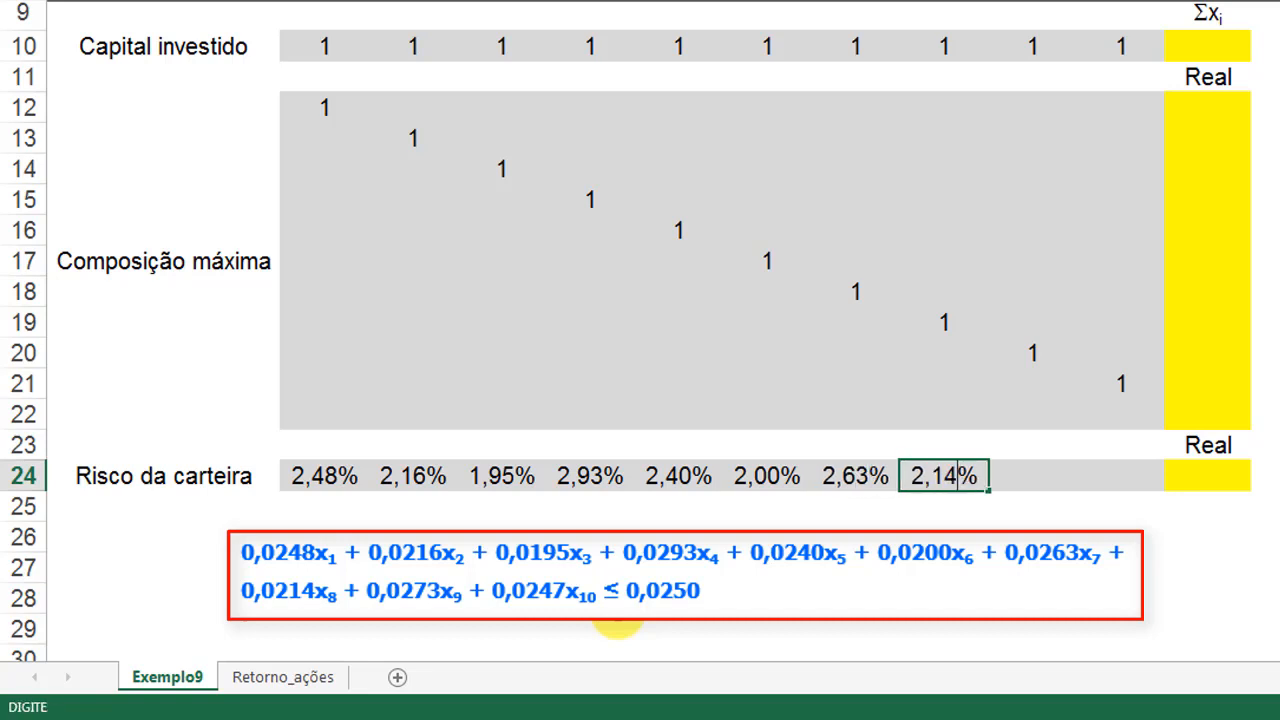
key("Tab")
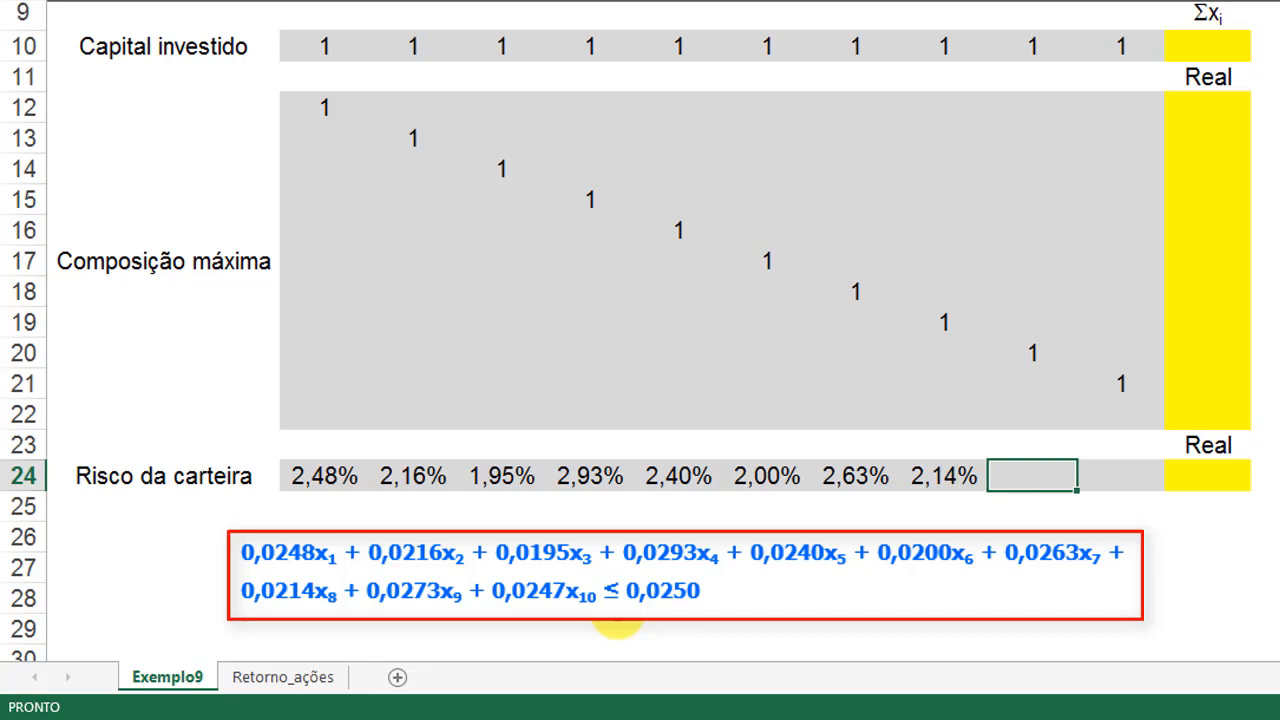
type("2,73")
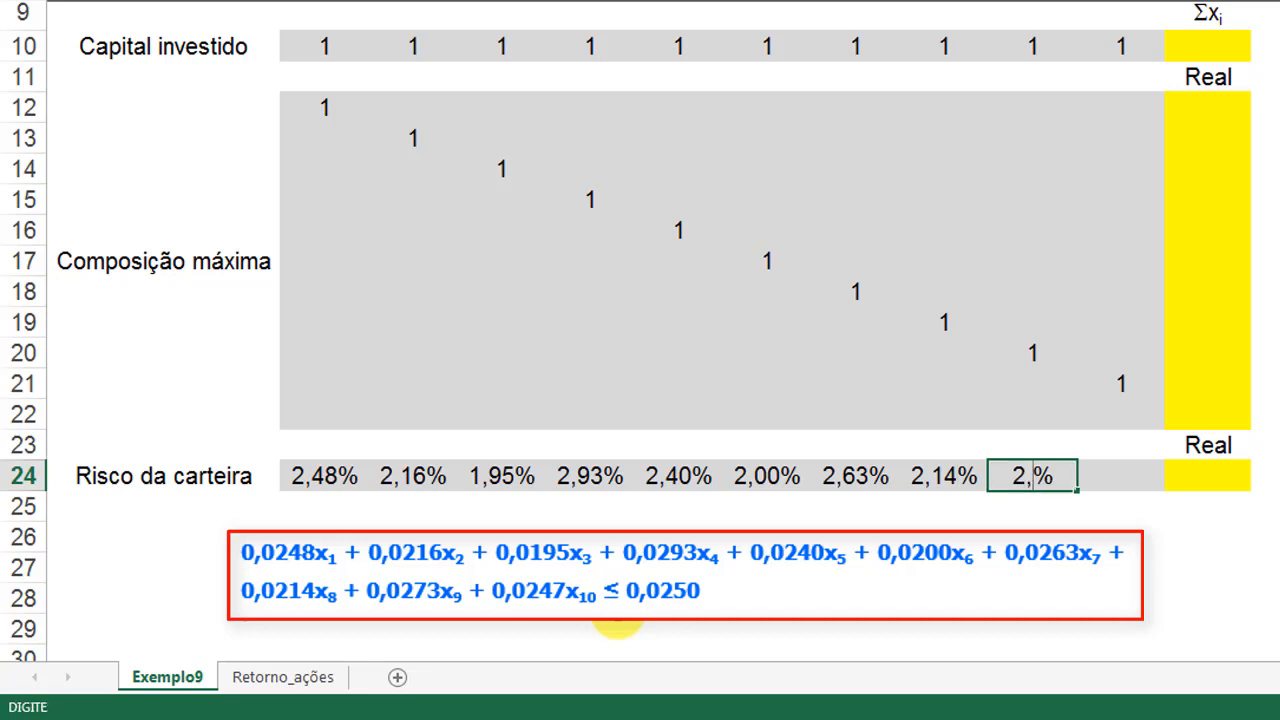
key("Tab")
type("2,47")
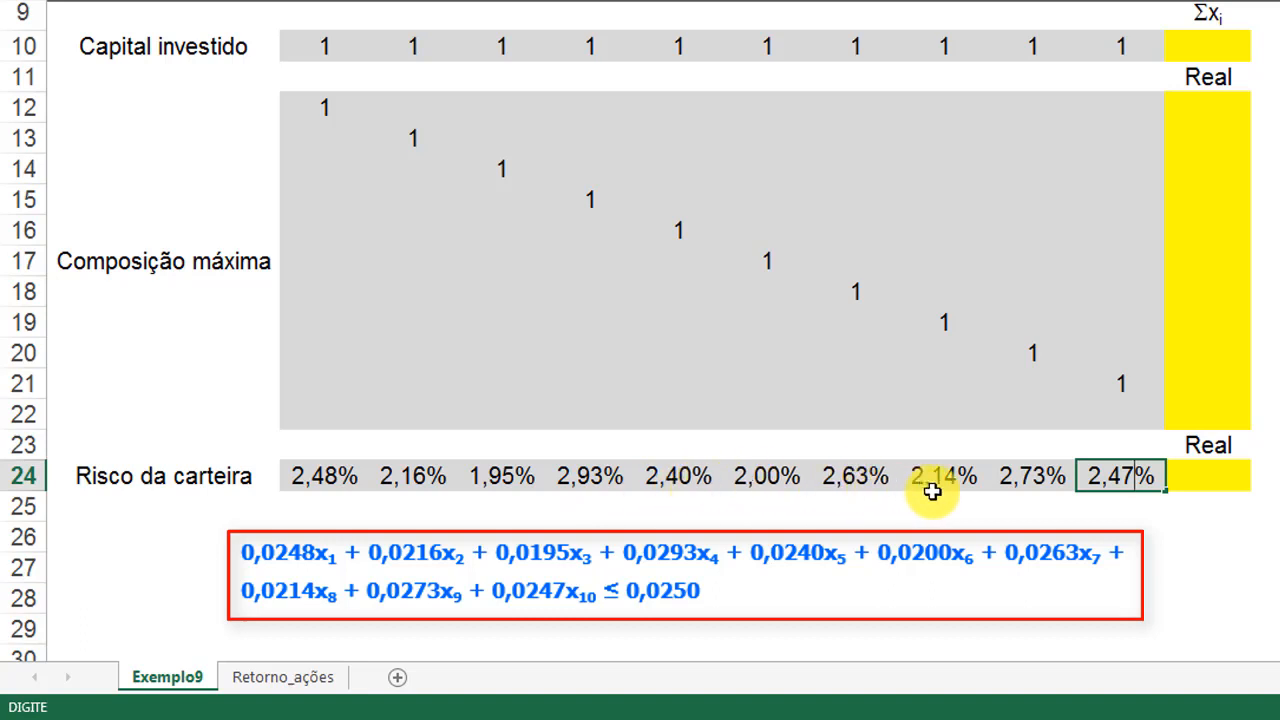
left_click(1237, 477)
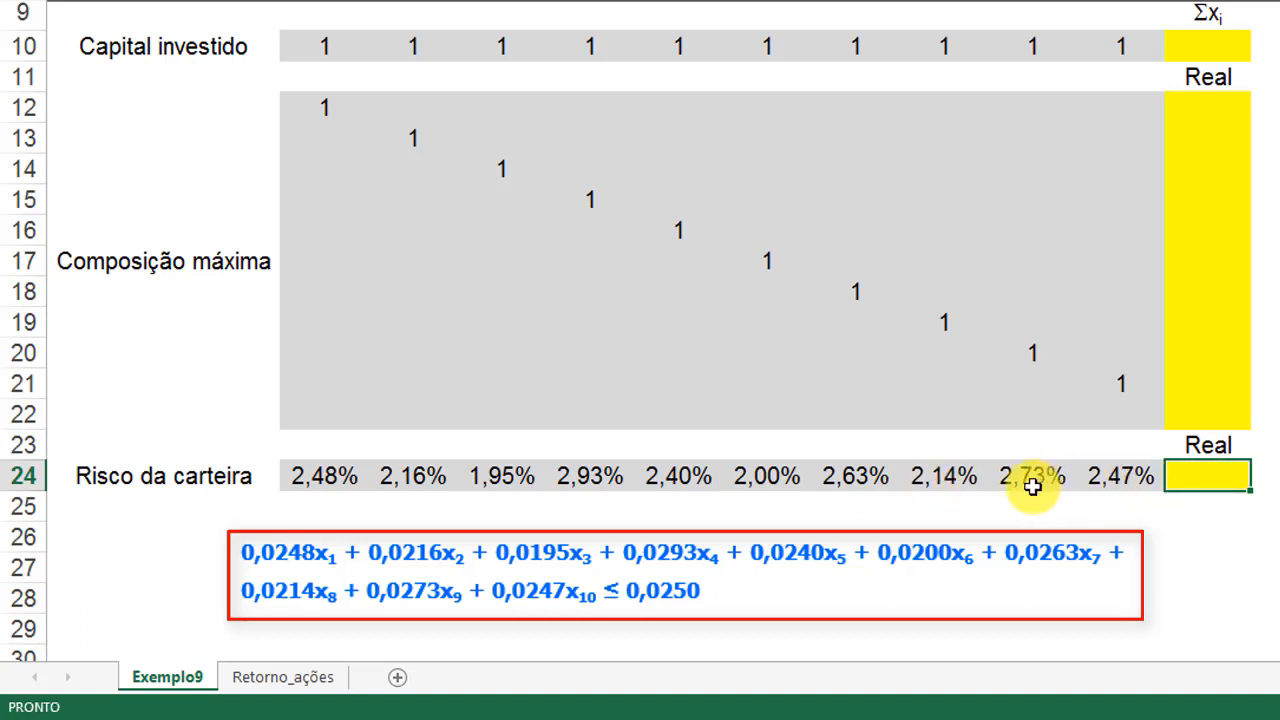
left_click(1032, 486)
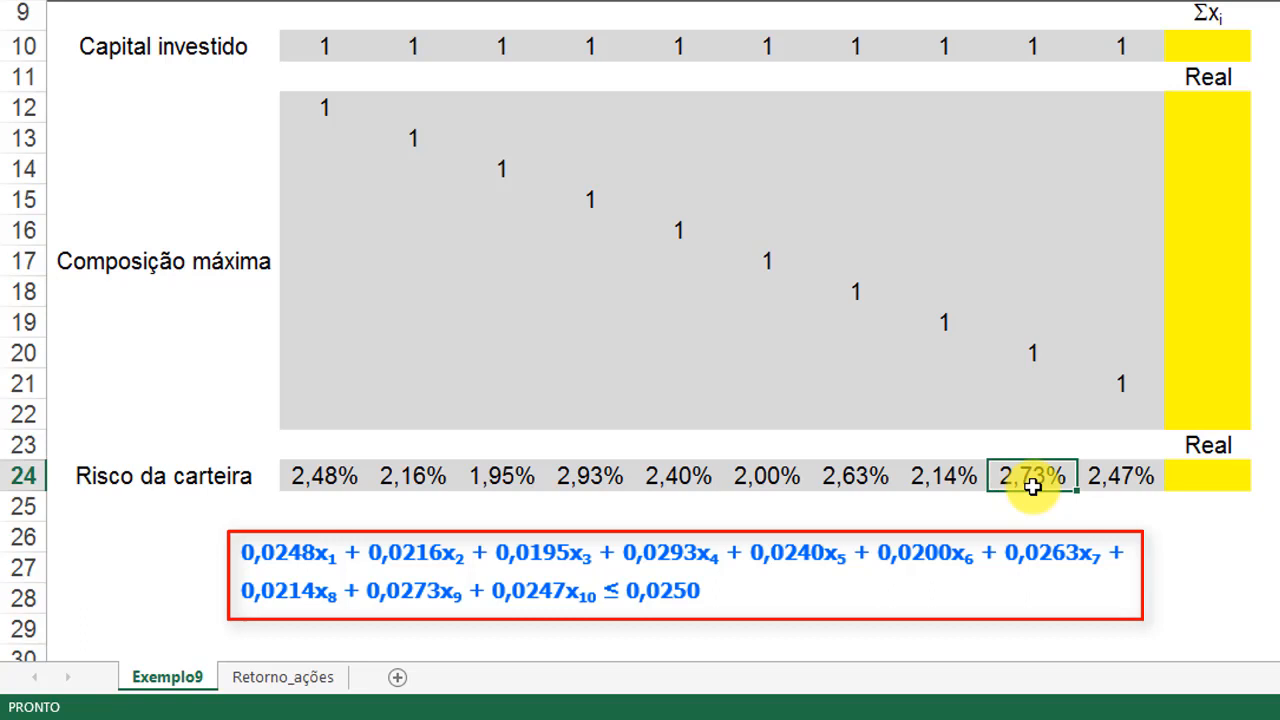
left_click(1106, 488)
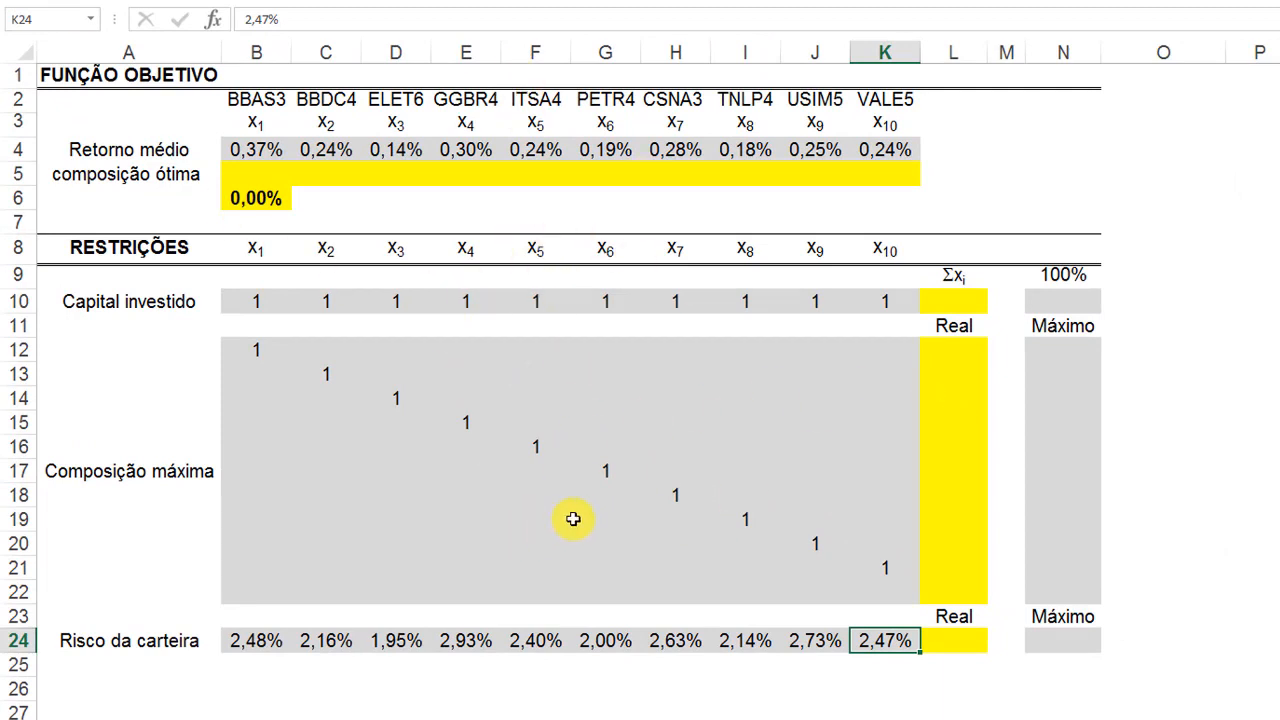
Calculate the invested capital total in L10 with SOMARPRODUTO, using B5:K5 as Matriz1 and B10:K10 as Matriz2
left_click(955, 300)
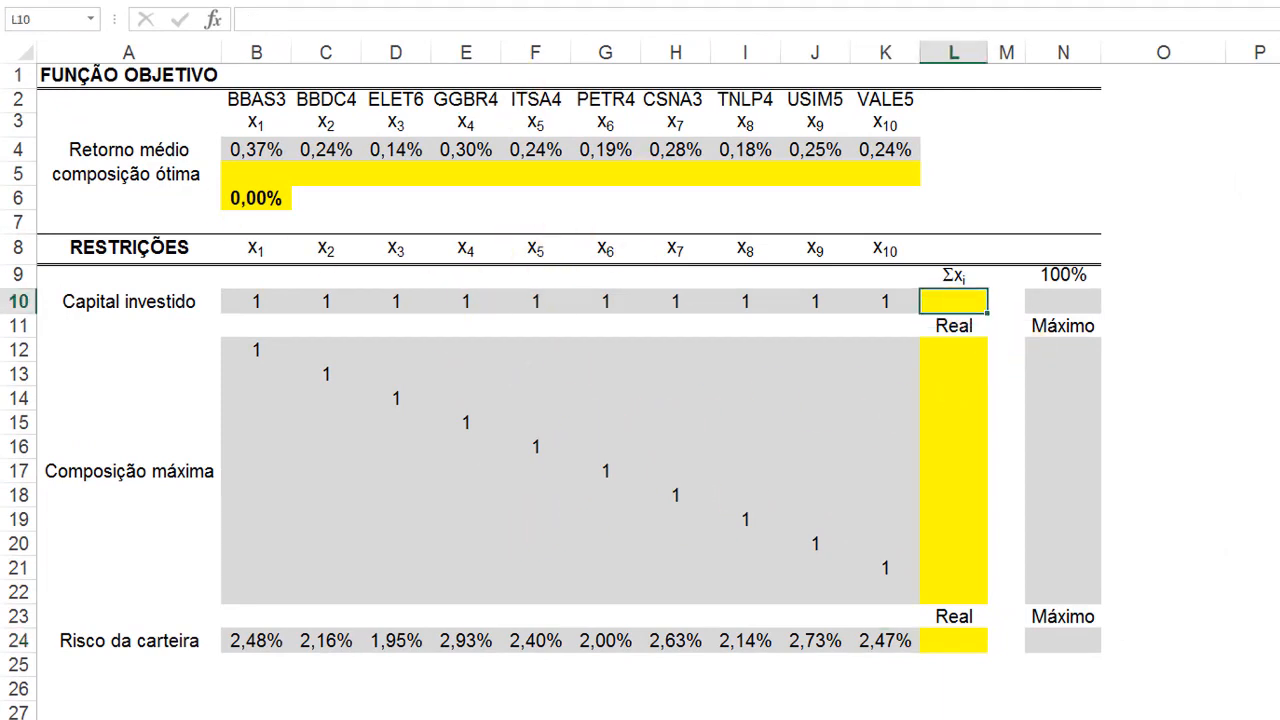
type("=somar")
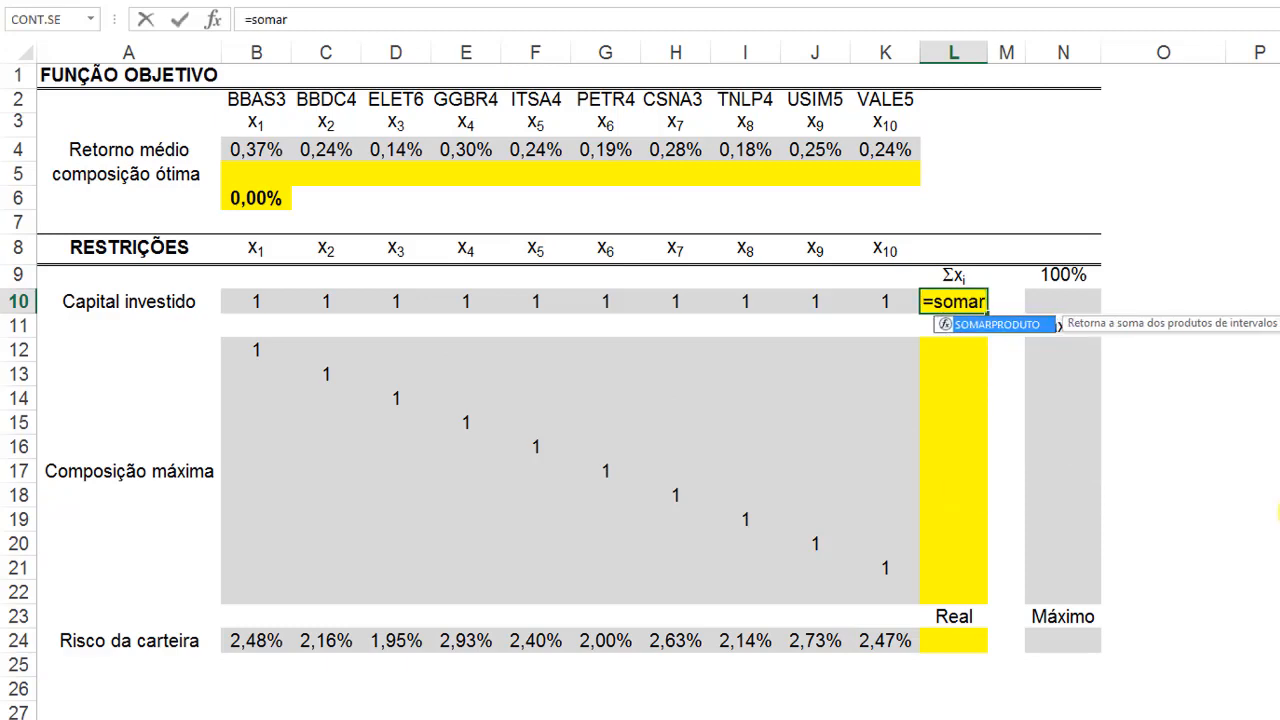
double_click(975, 325)
left_click(212, 19)
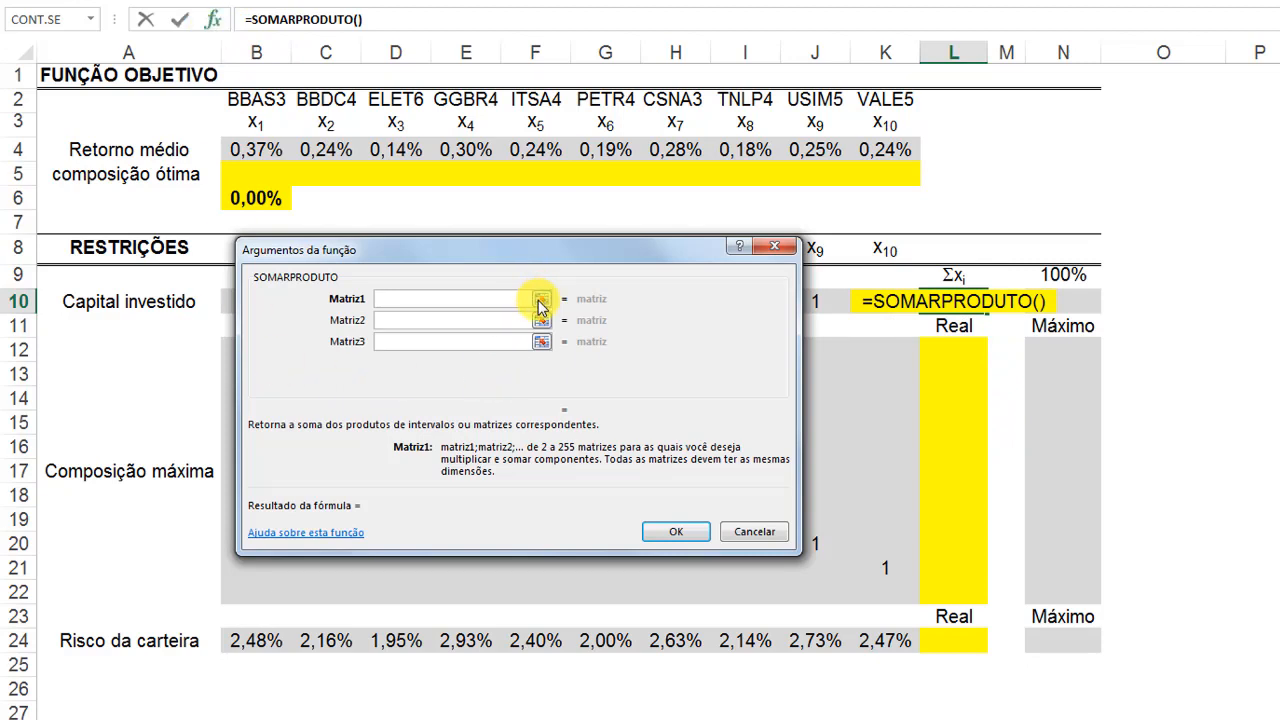
left_click(540, 305)
left_click_drag(245, 170, 905, 172)
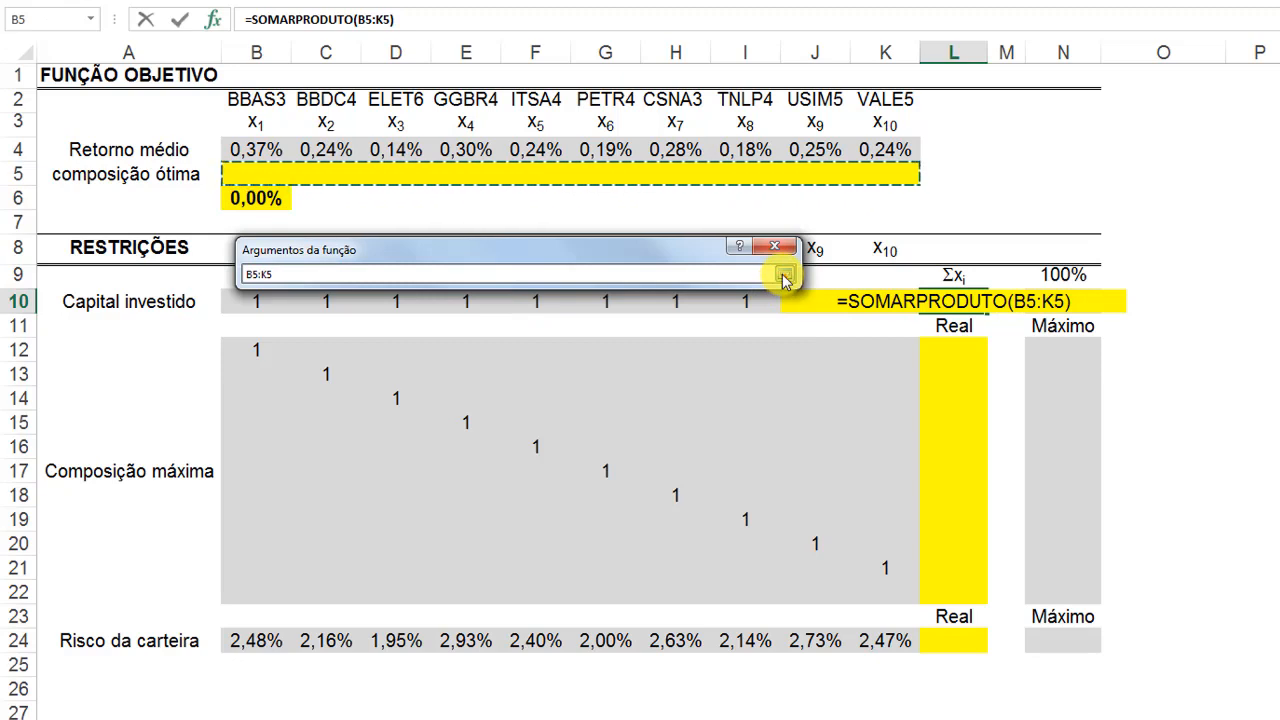
left_click(785, 276)
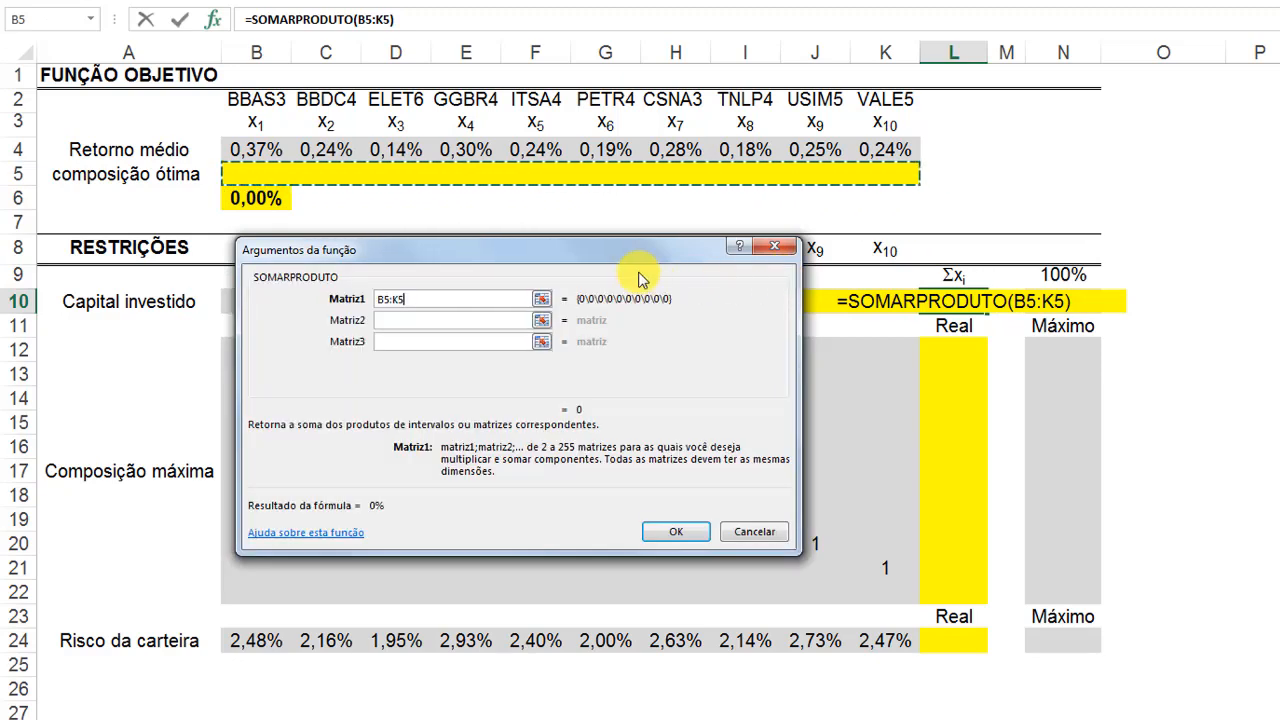
left_click(541, 330)
left_click_drag(260, 303, 873, 301)
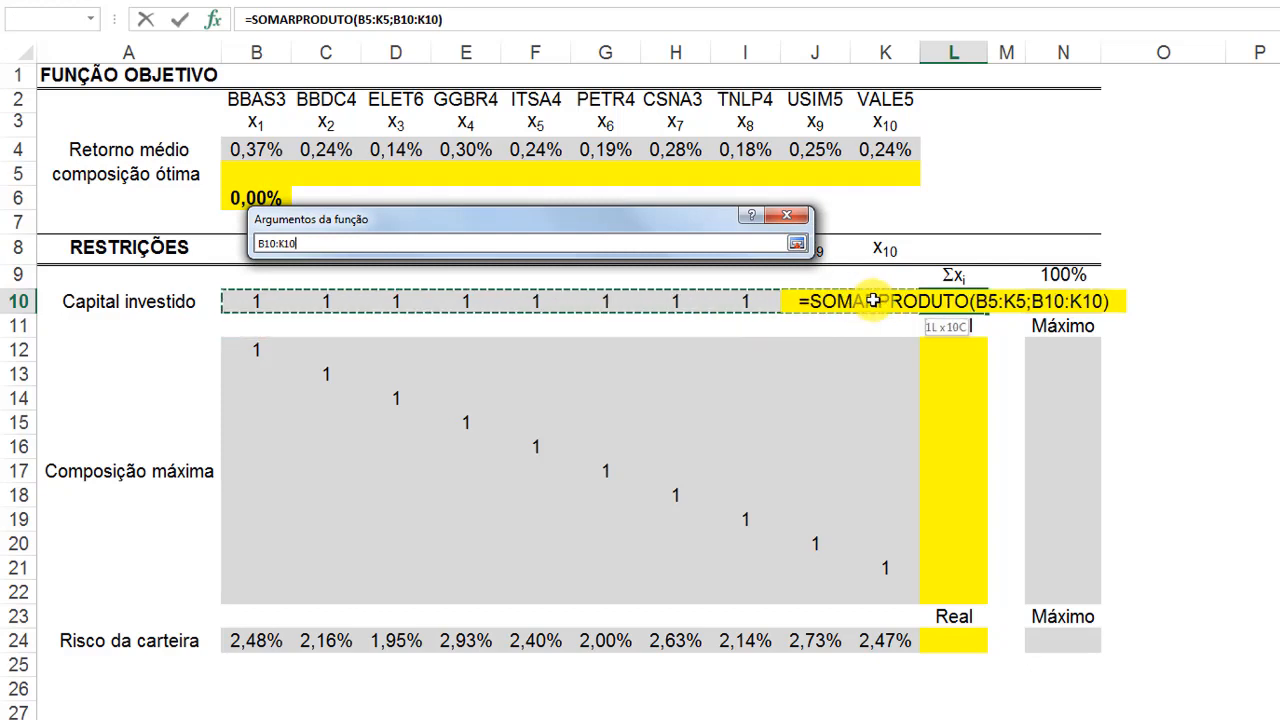
left_click(796, 244)
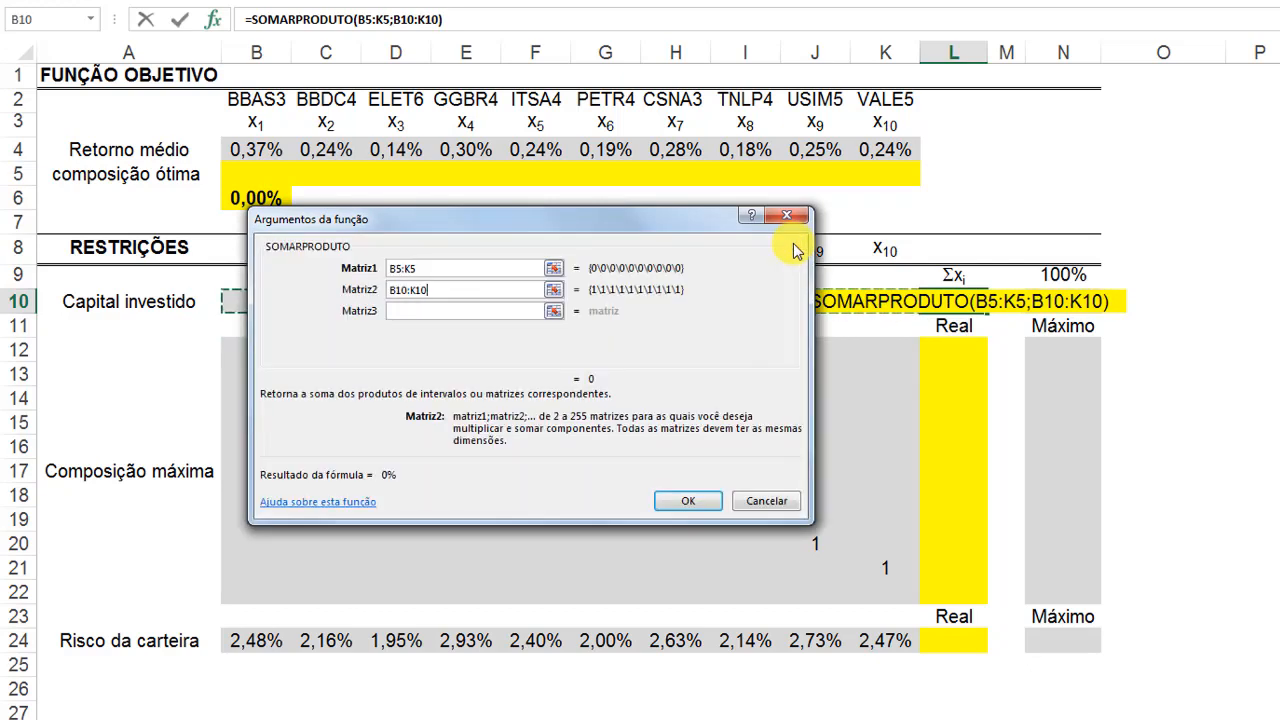
left_click(683, 501)
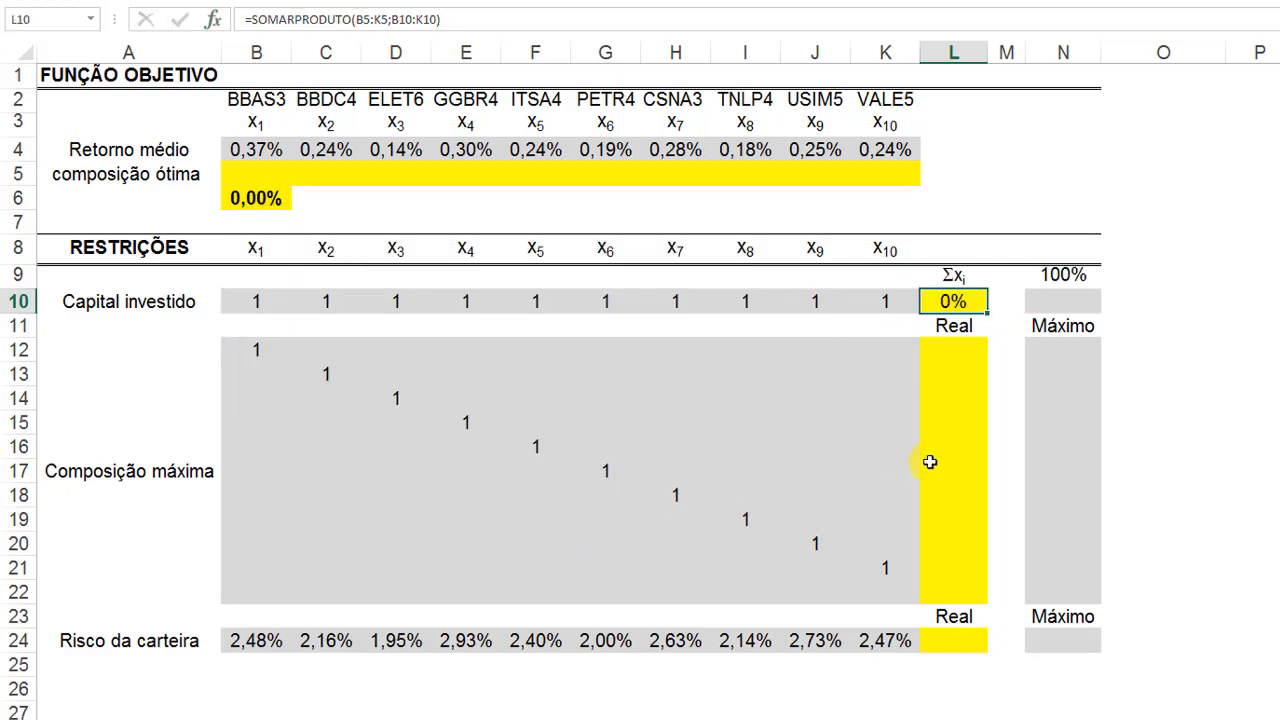
Start a SOMARPRODUTO formula in L12 with the absolute range $B$5:$K$5 as Matriz1
left_click(959, 347)
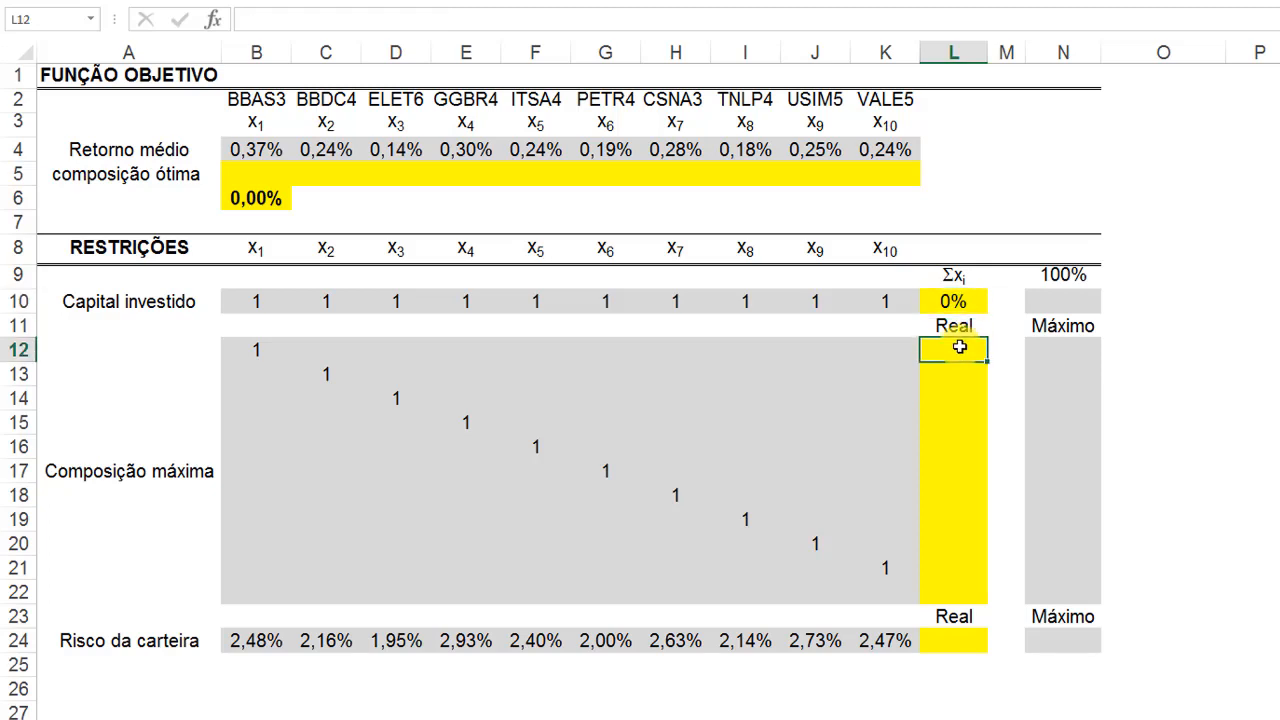
type("=somar")
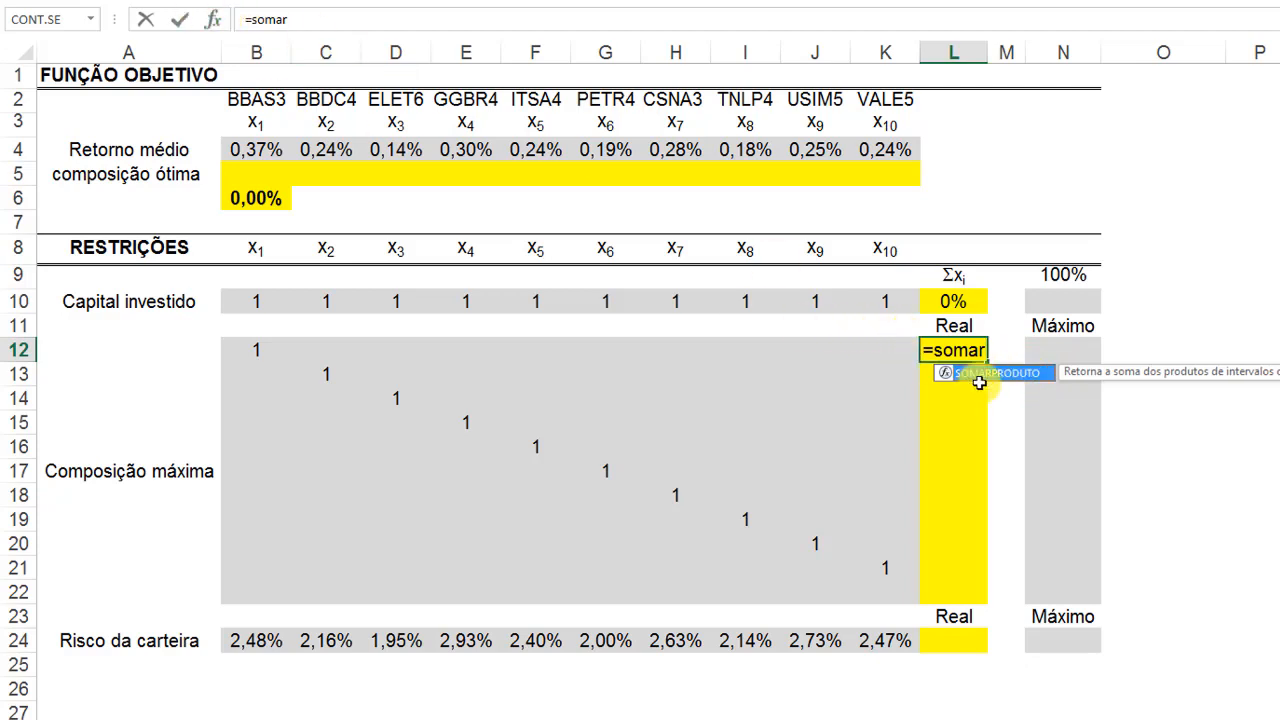
double_click(985, 381)
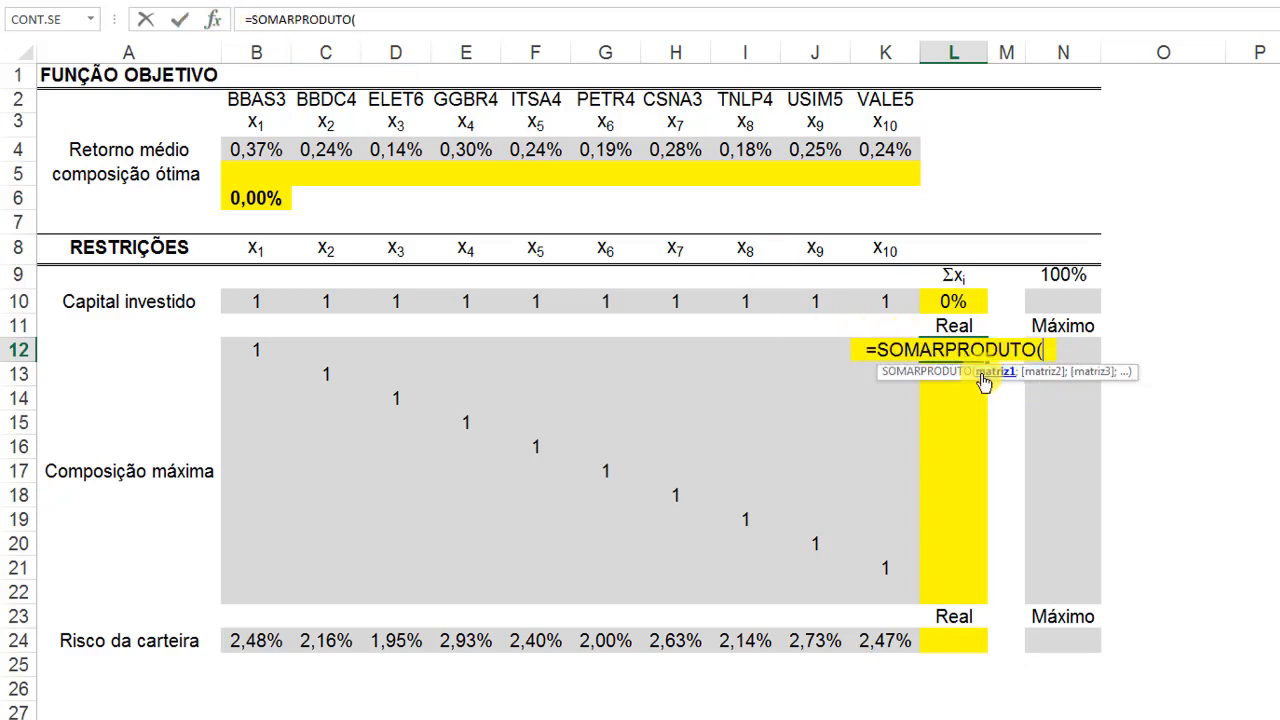
left_click(216, 20)
left_click_drag(586, 221, 576, 428)
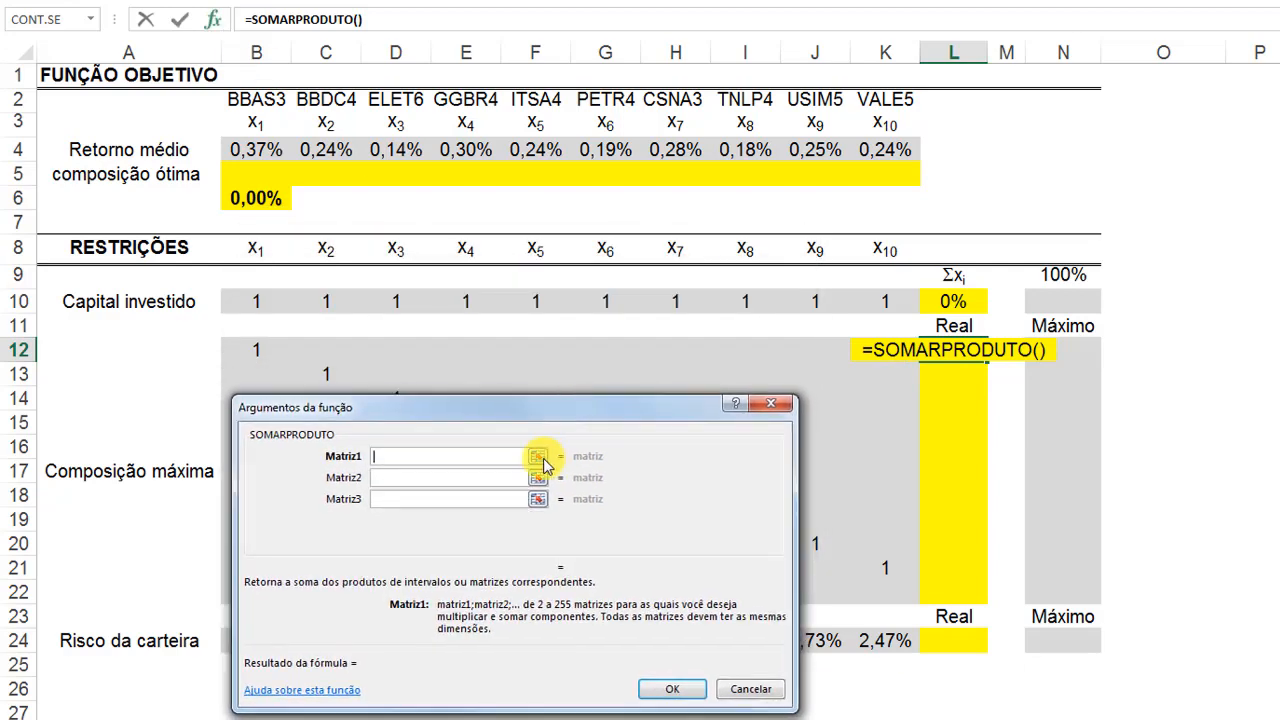
left_click(539, 458)
left_click_drag(262, 174, 880, 178)
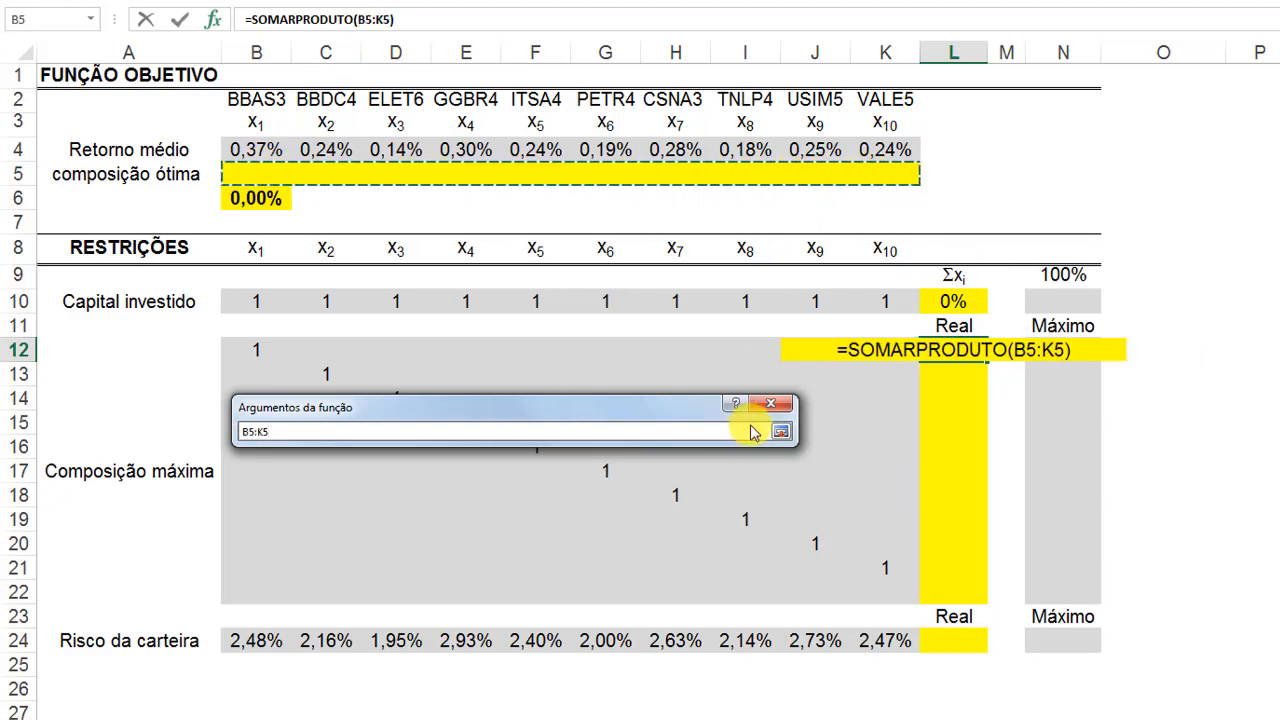
left_click(780, 436)
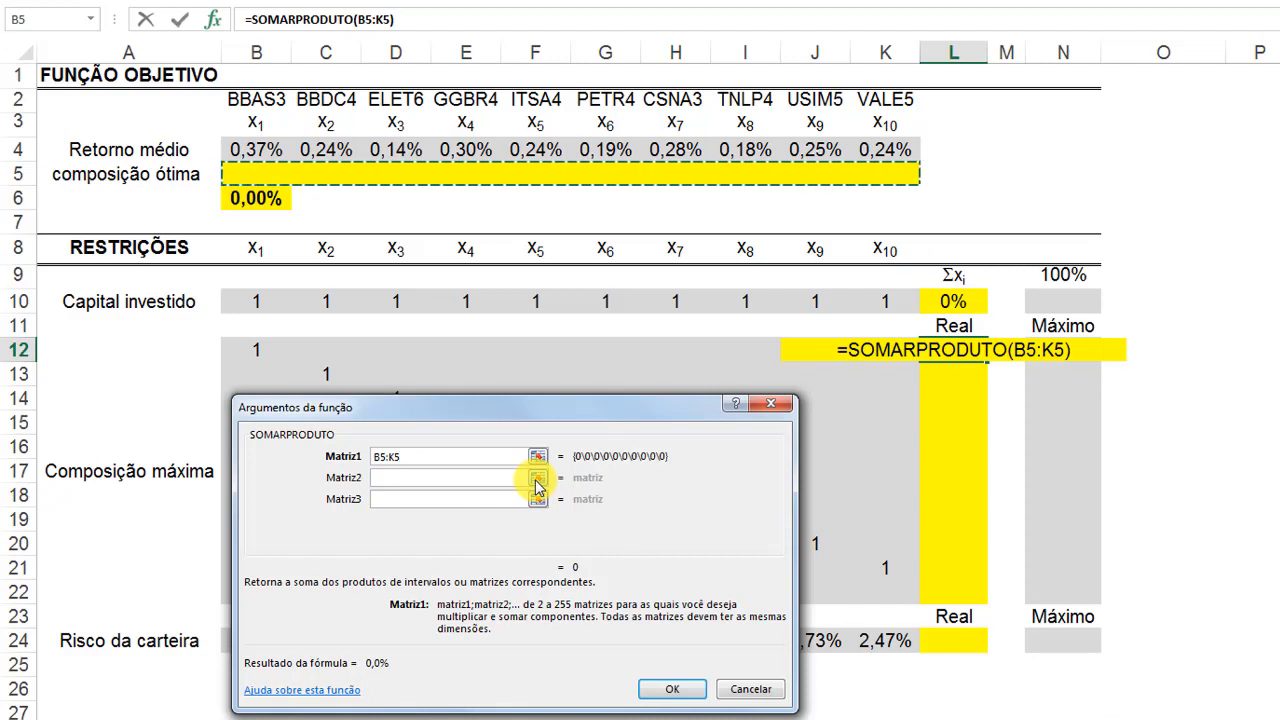
key("F4")
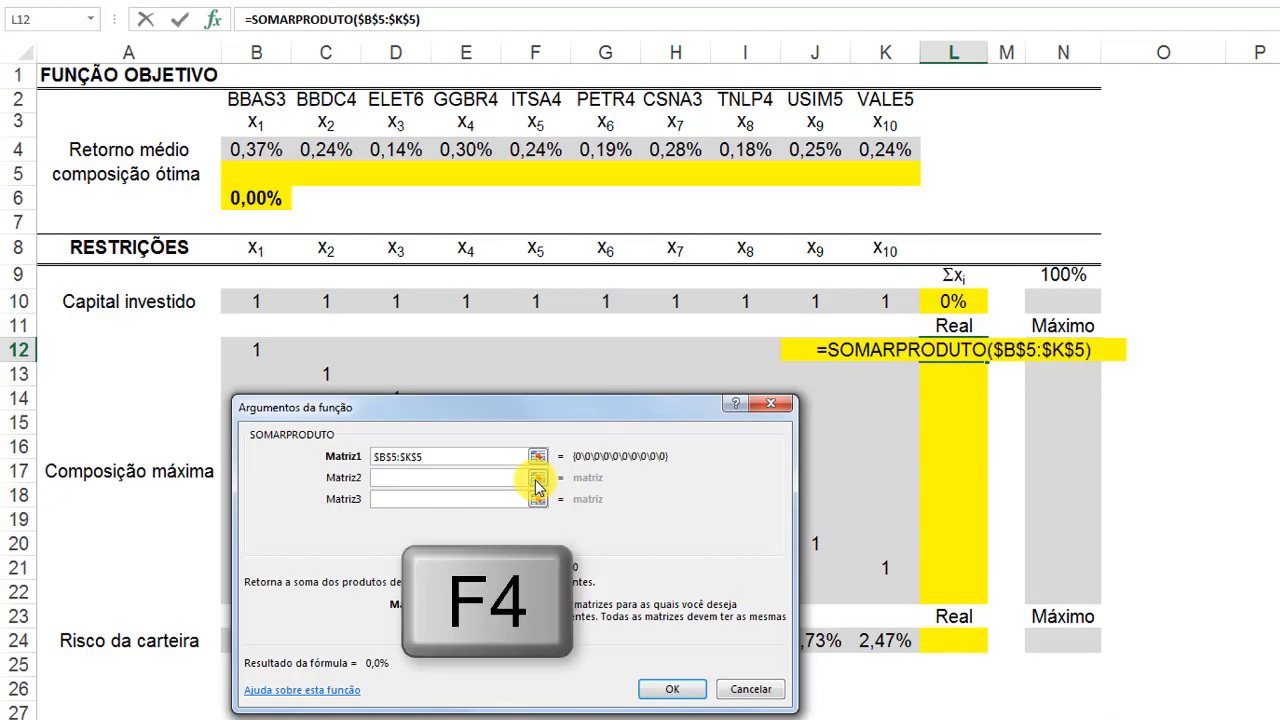
Complete the L12 formula with B12:K12 as Matriz2 and fill it down through L21
left_click(537, 481)
left_click_drag(271, 349, 880, 347)
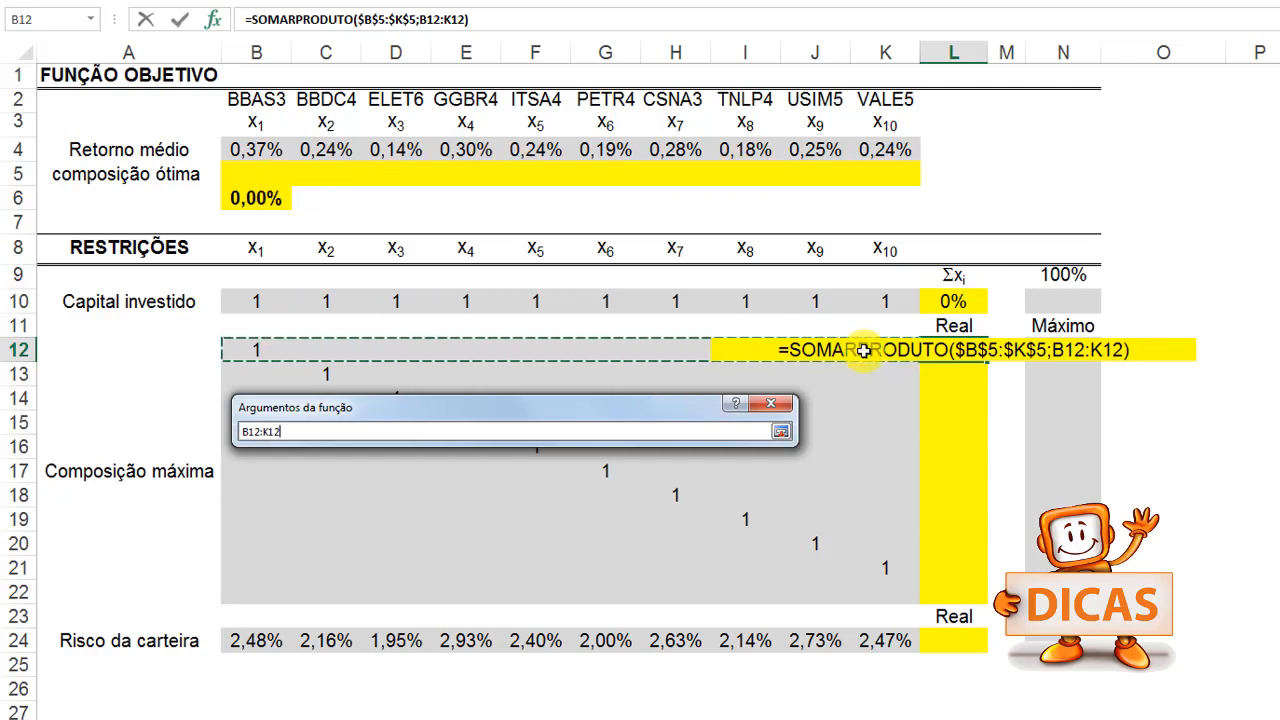
left_click(780, 432)
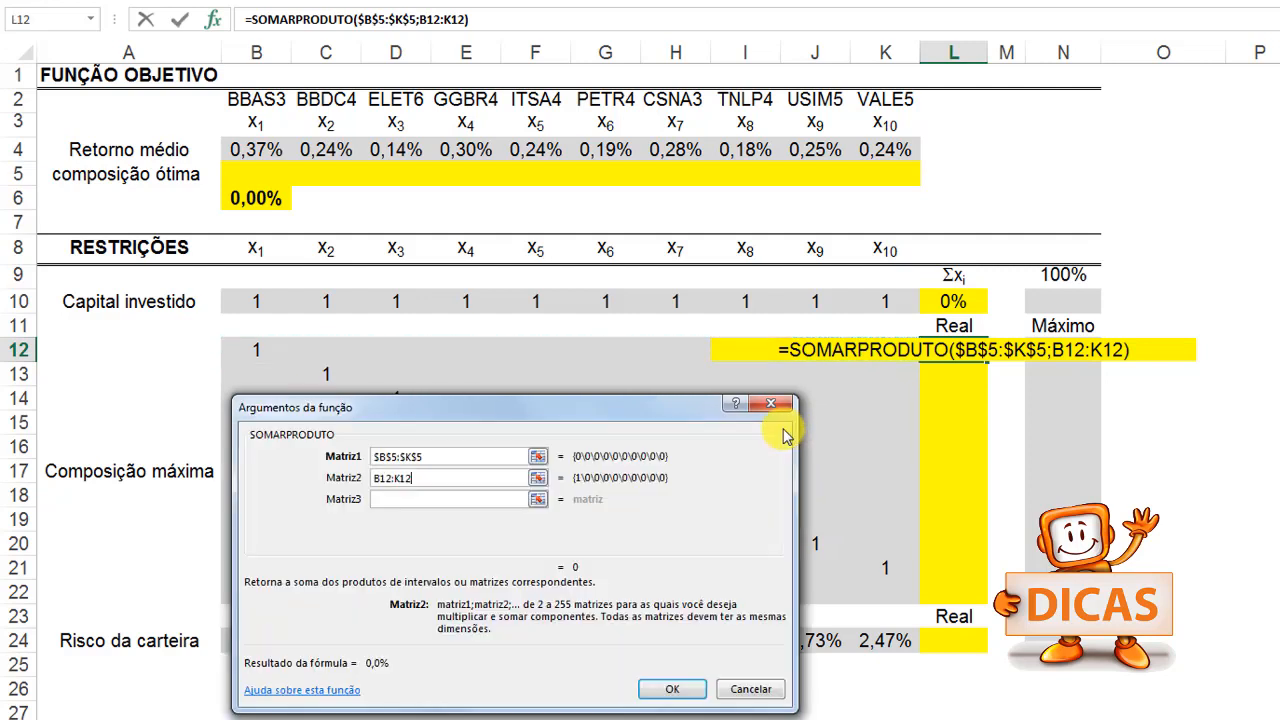
left_click(672, 689)
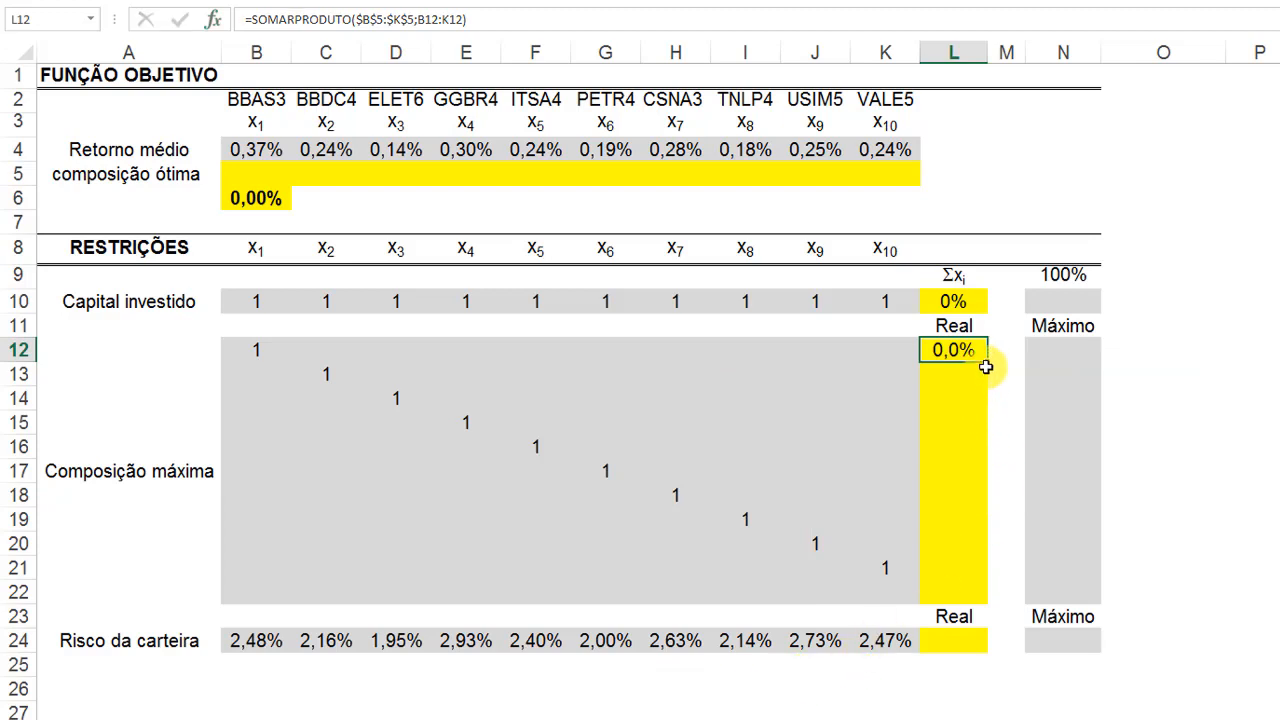
left_click_drag(989, 363, 983, 585)
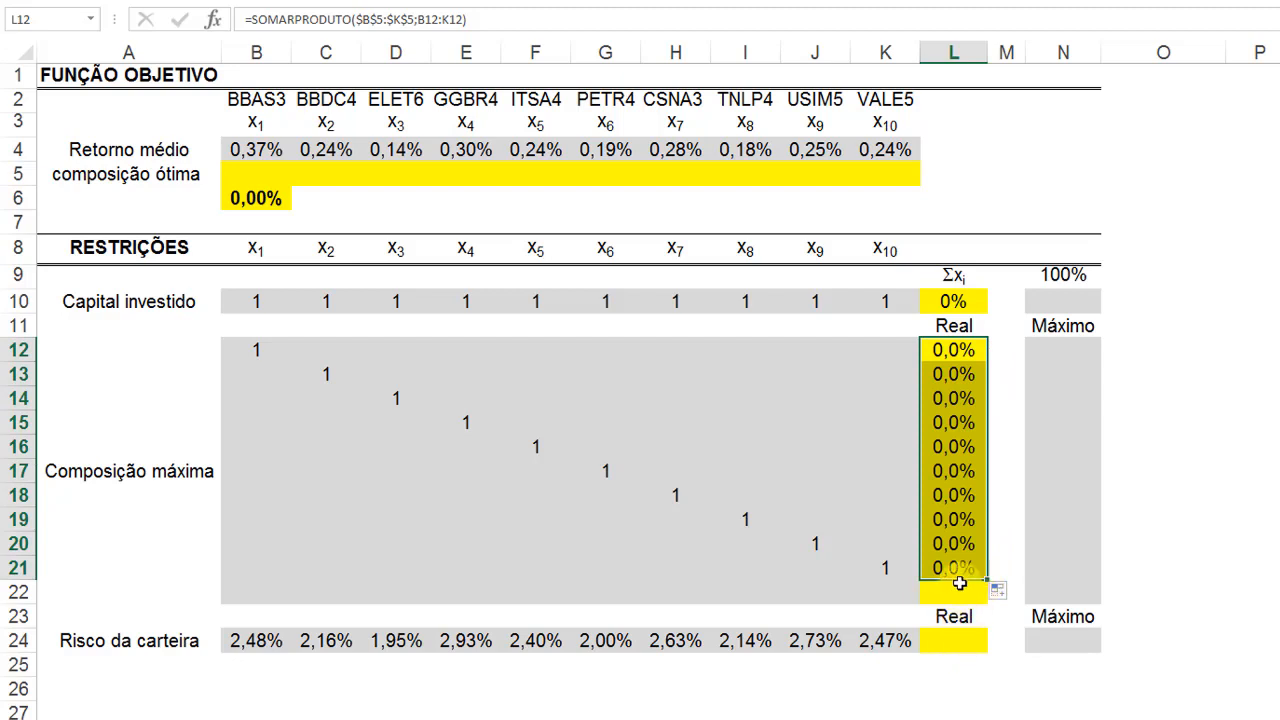
Trace the precedents of L21 to check the ranges its formula uses, and remove the arrows
left_click(966, 567)
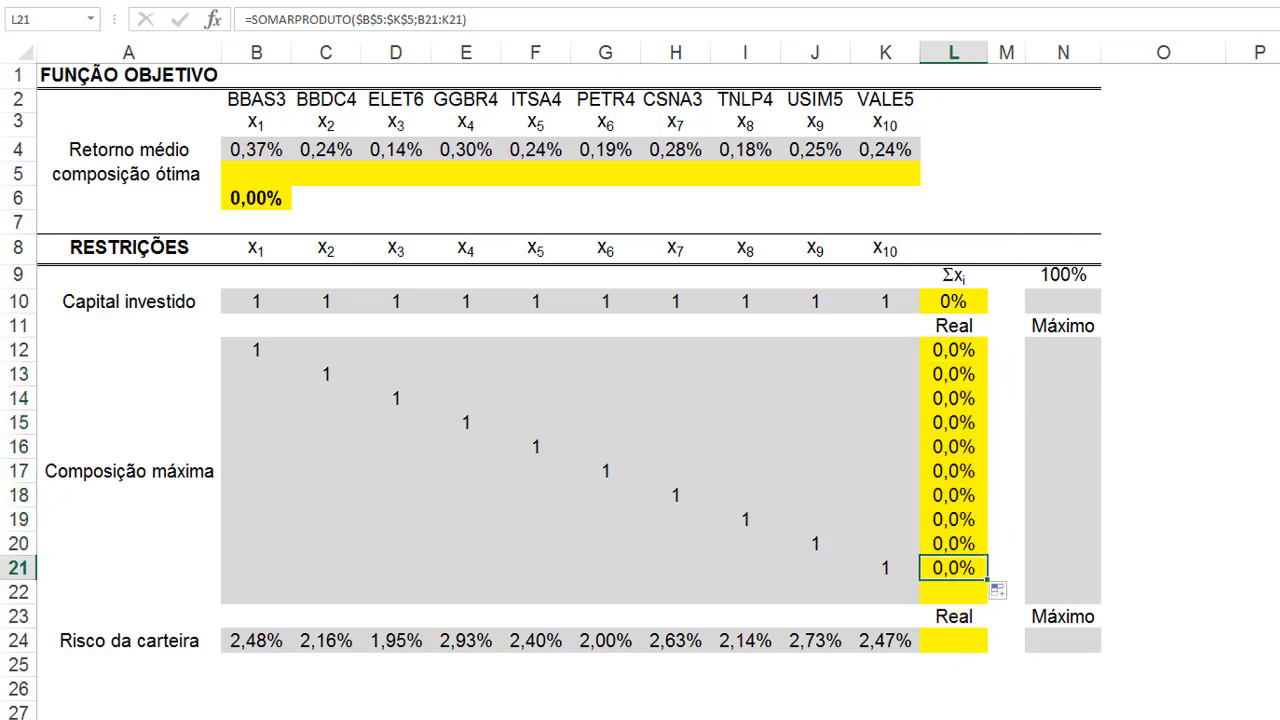
key("alt+m")
key("p")
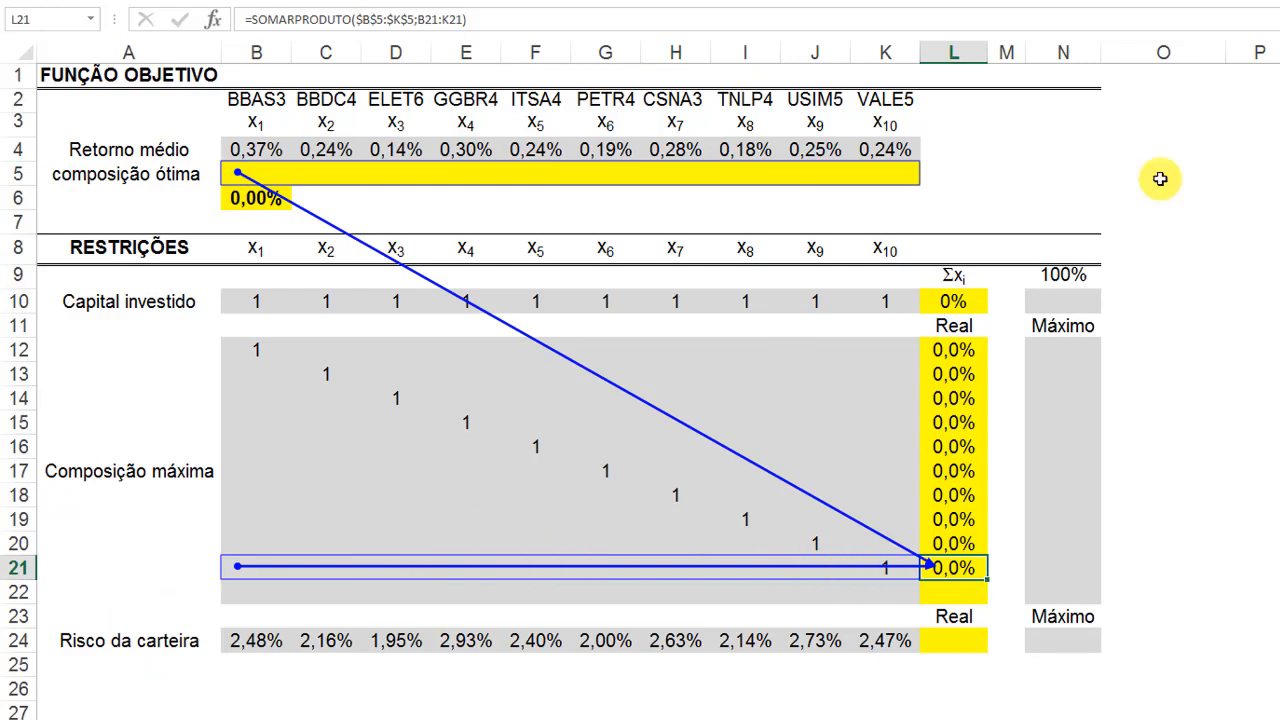
key("alt+m")
key("a")
key("a")
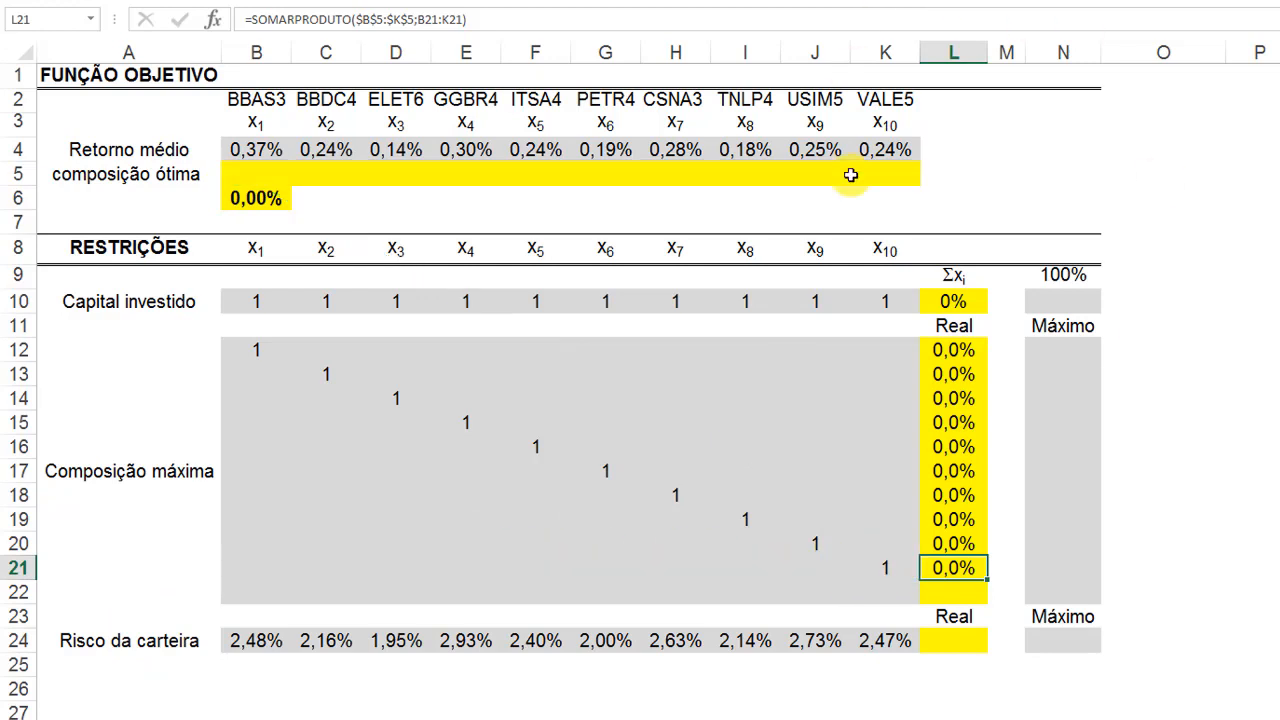
Calculate the real portfolio risk in L24 with SOMARPRODUTO, using B5:K5 as Matriz1 and B24:K24 as Matriz2
left_click(968, 645)
type("=somar")
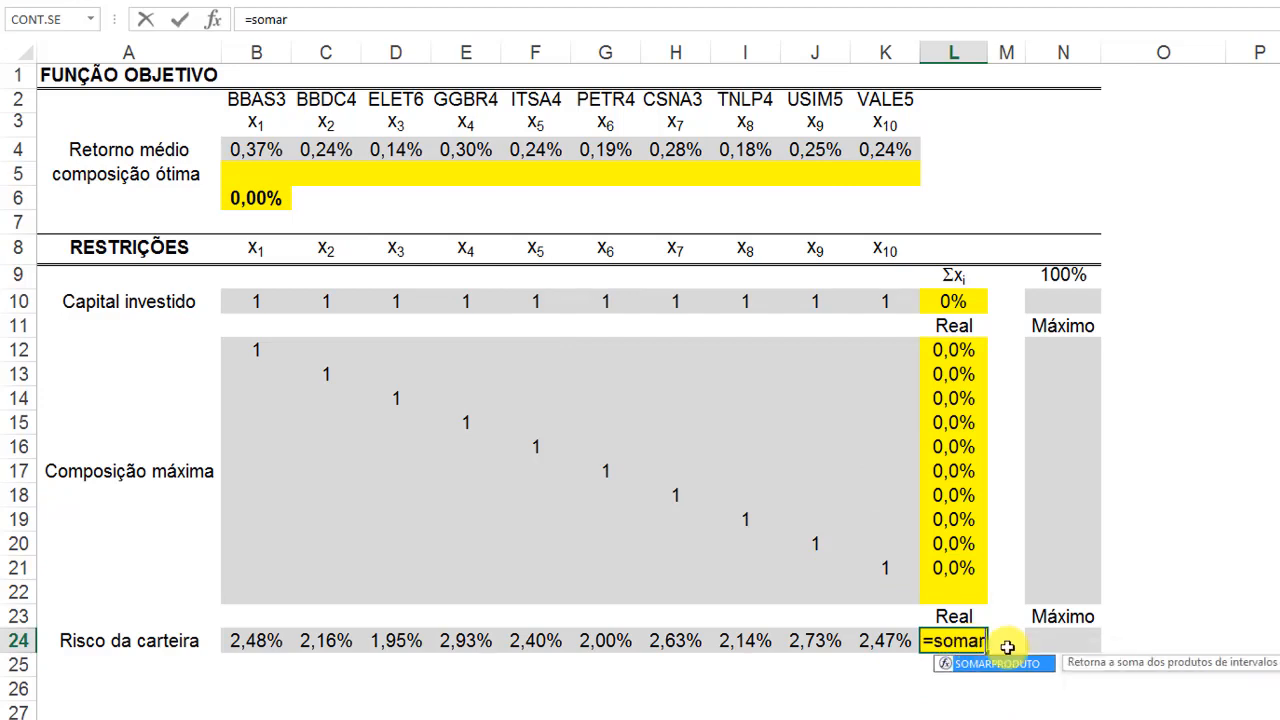
double_click(985, 664)
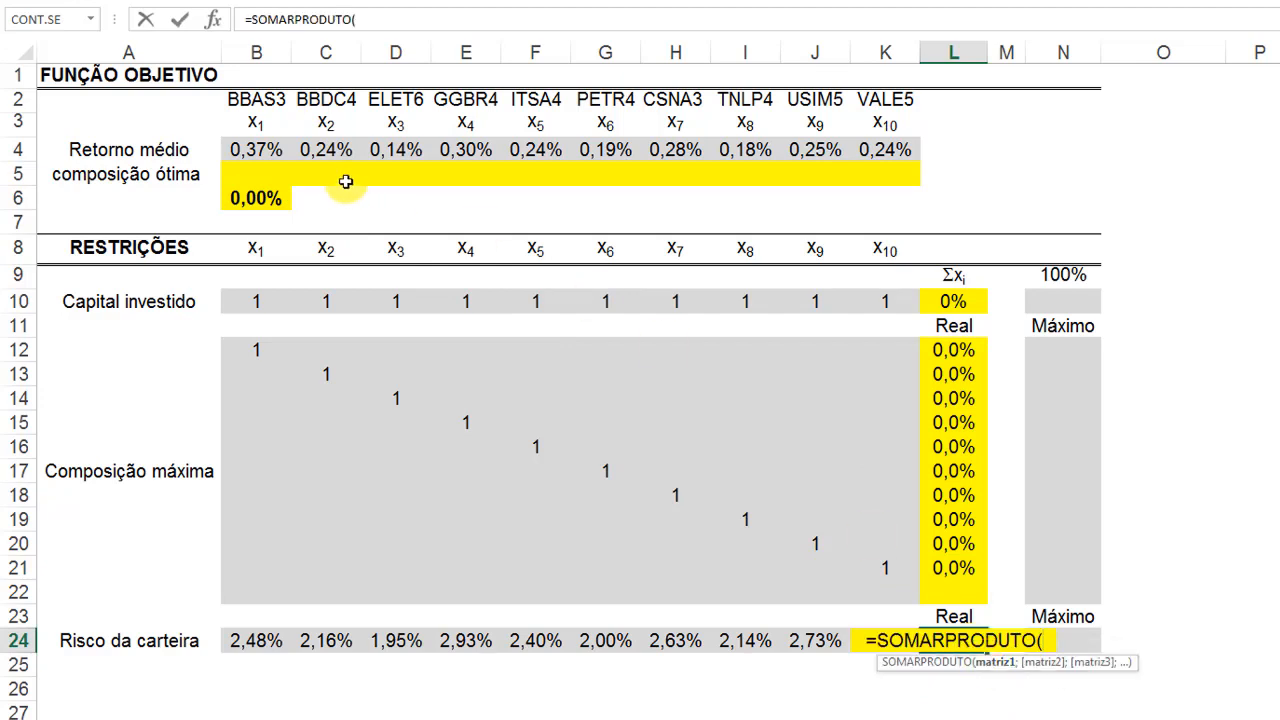
left_click(216, 21)
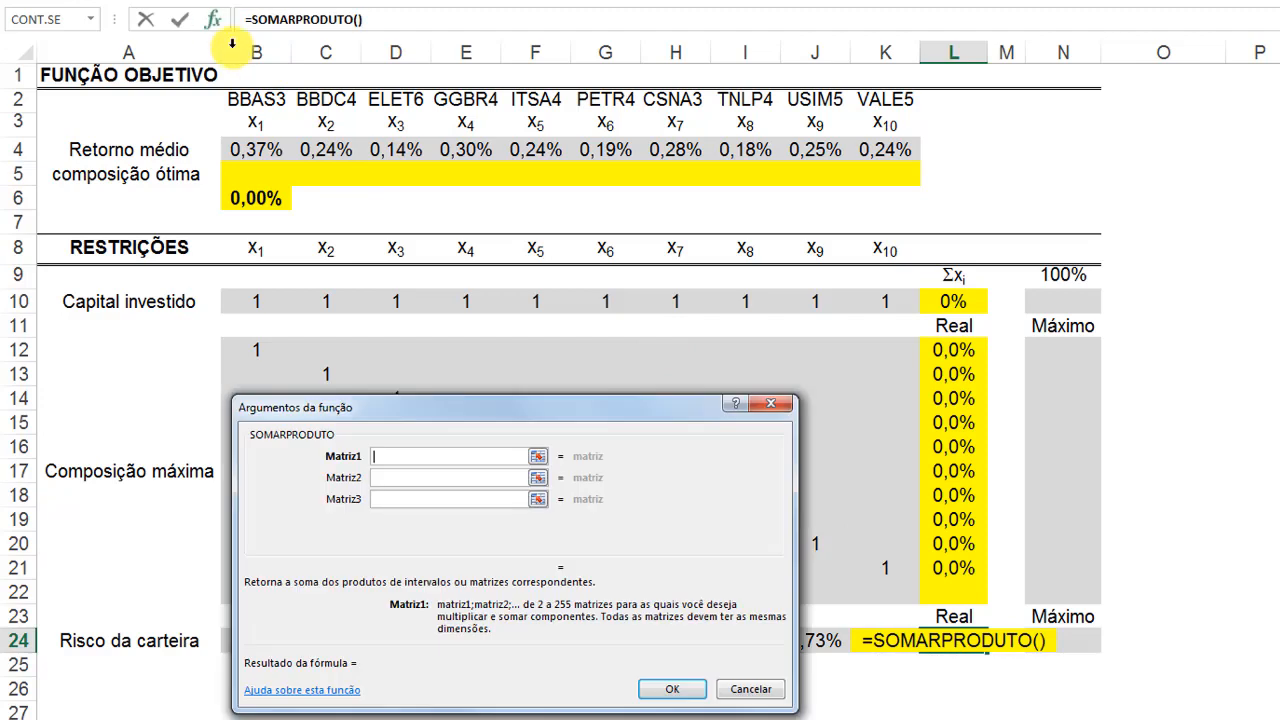
left_click(538, 458)
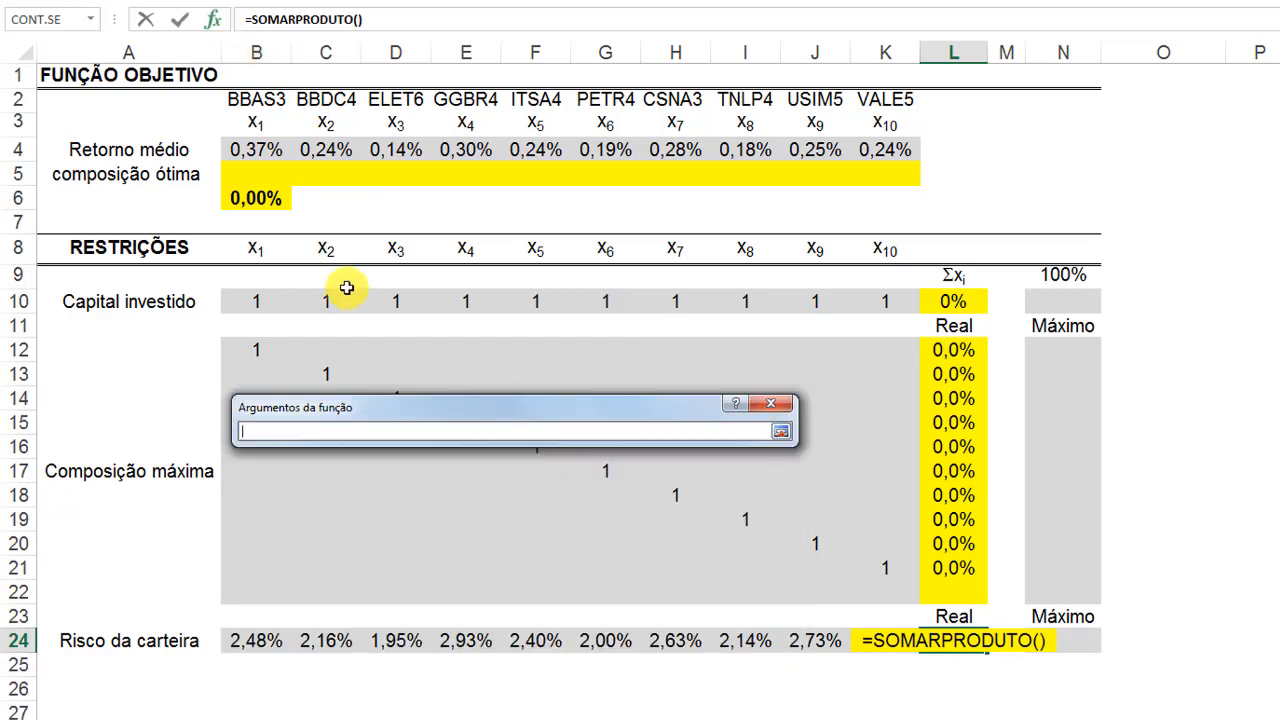
left_click_drag(262, 175, 889, 172)
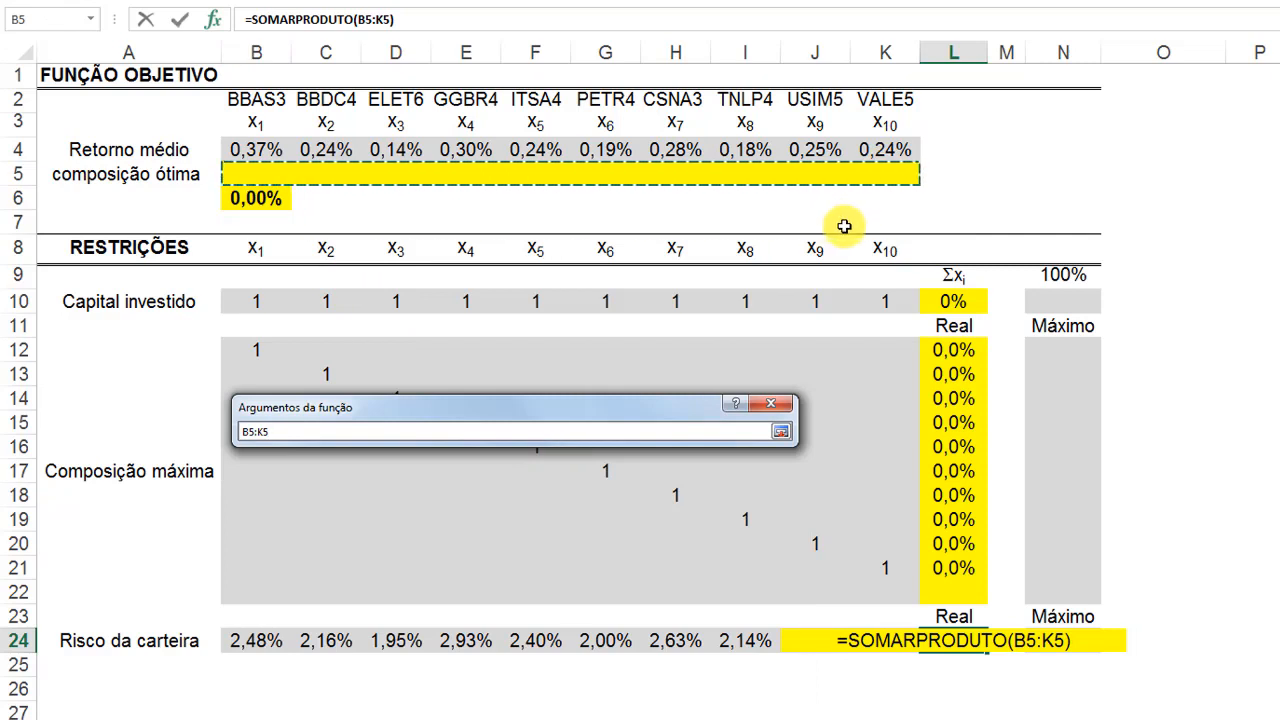
left_click(781, 433)
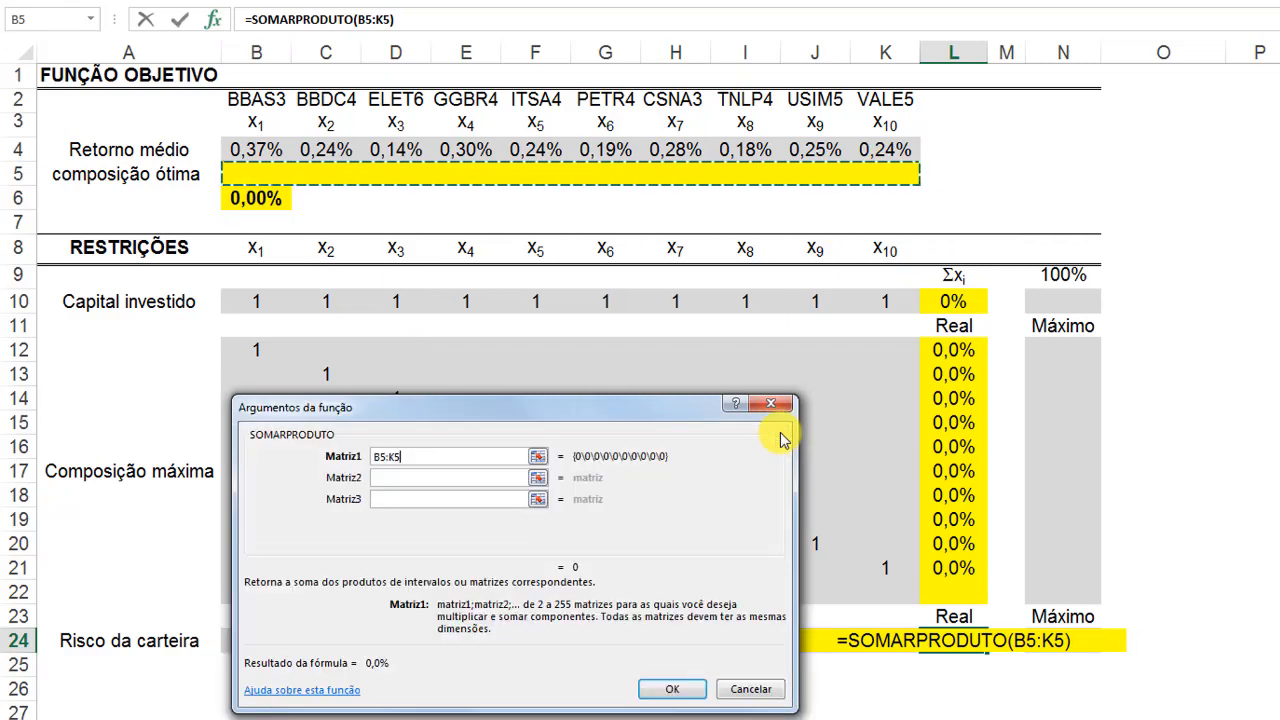
left_click(537, 485)
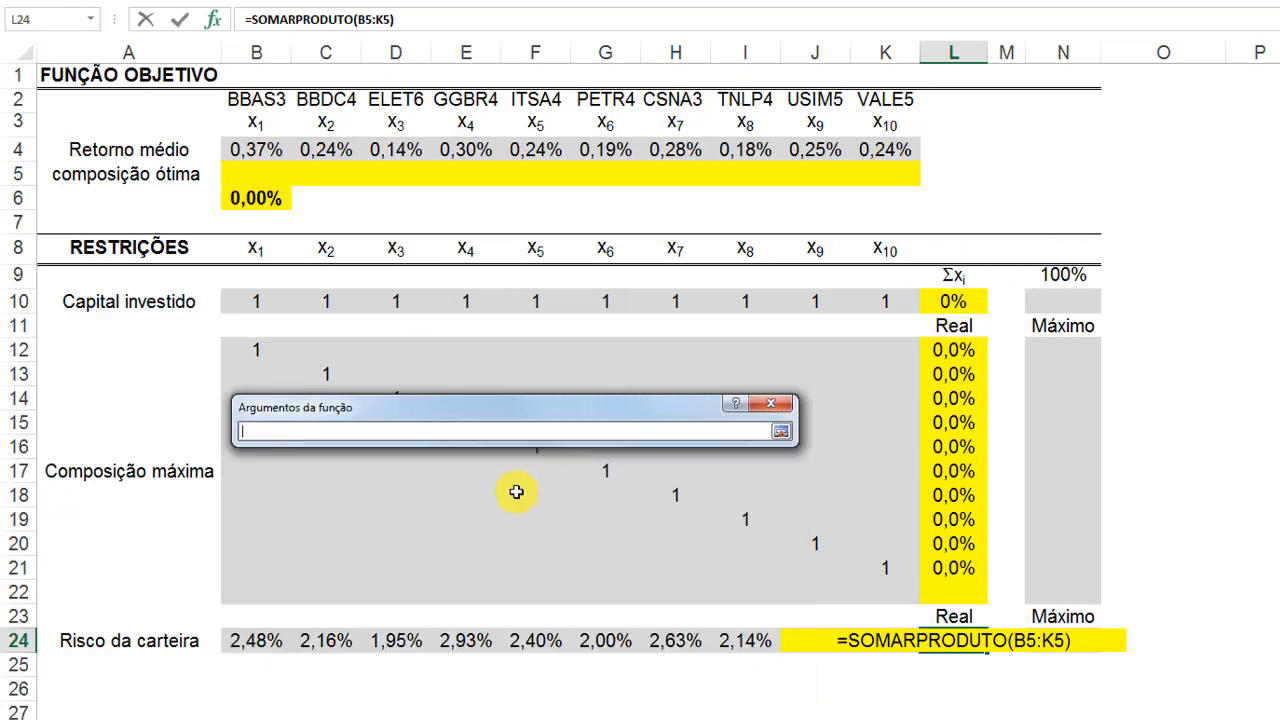
left_click_drag(257, 640, 886, 640)
left_click(781, 433)
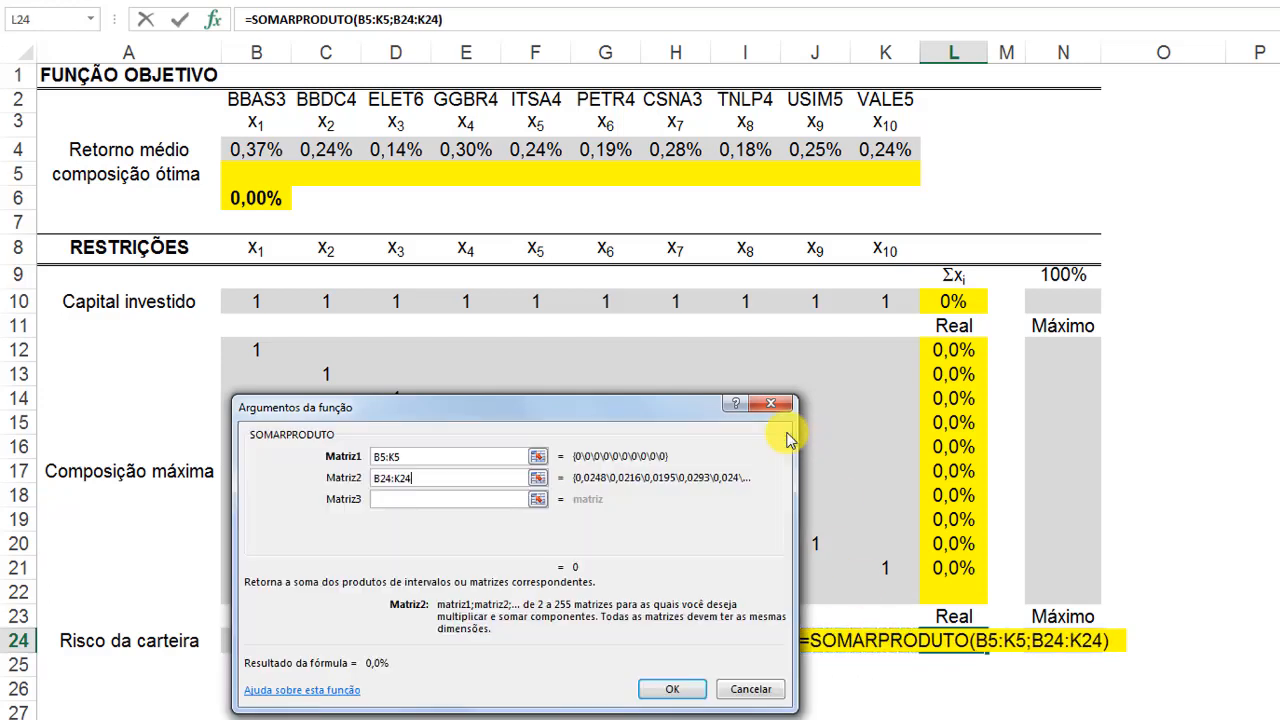
left_click(686, 688)
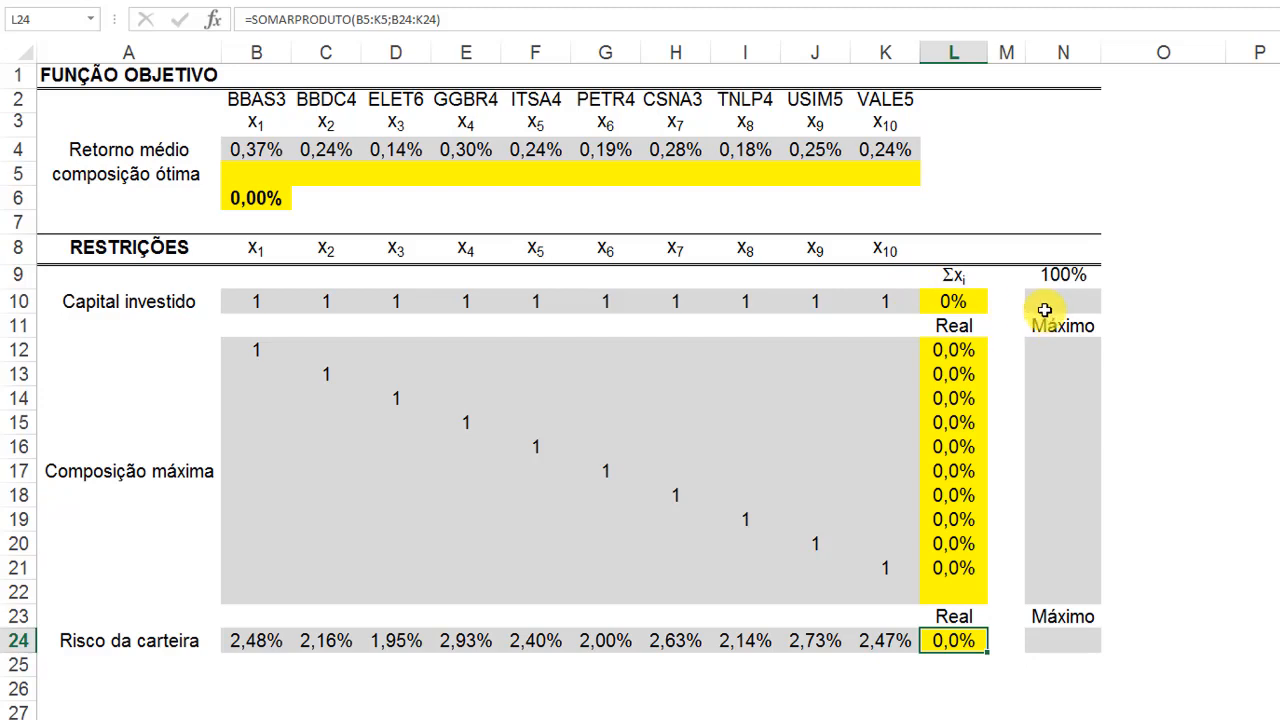
Enter the constraint signs = in M10 for Capital investido and <= in M12 for Composição máxima
left_click(1005, 303)
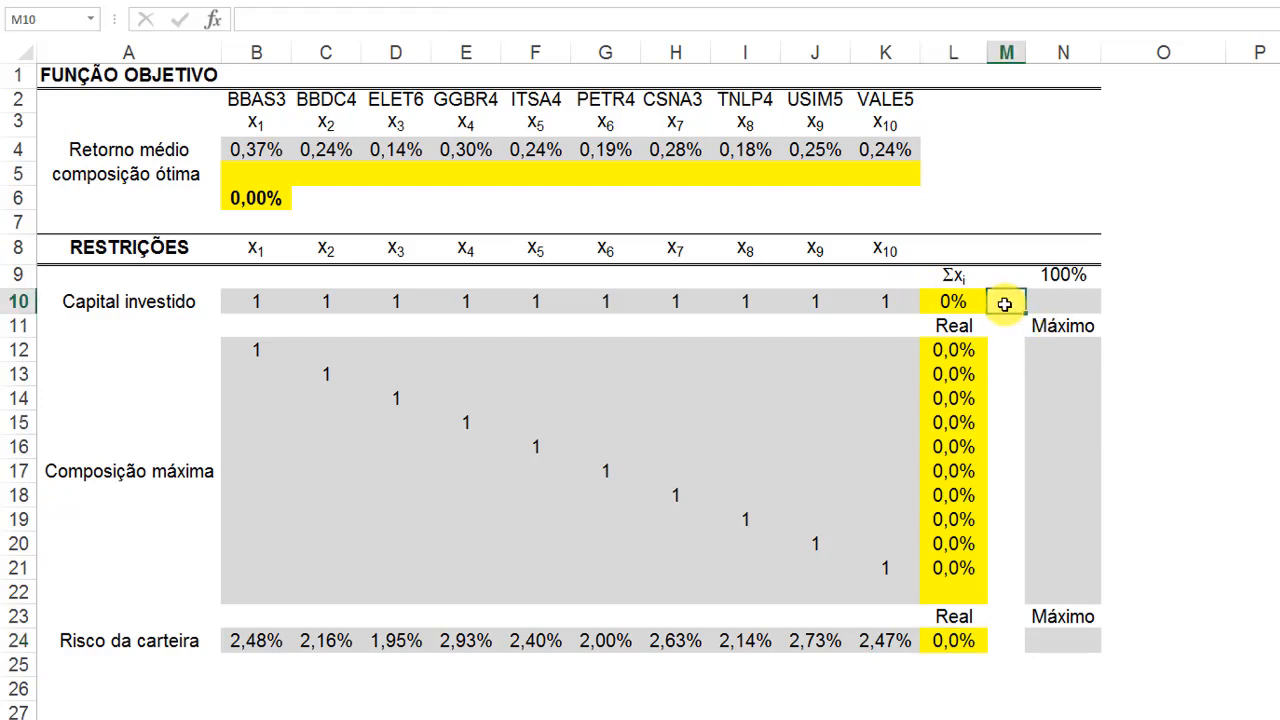
type("=")
key("Return")
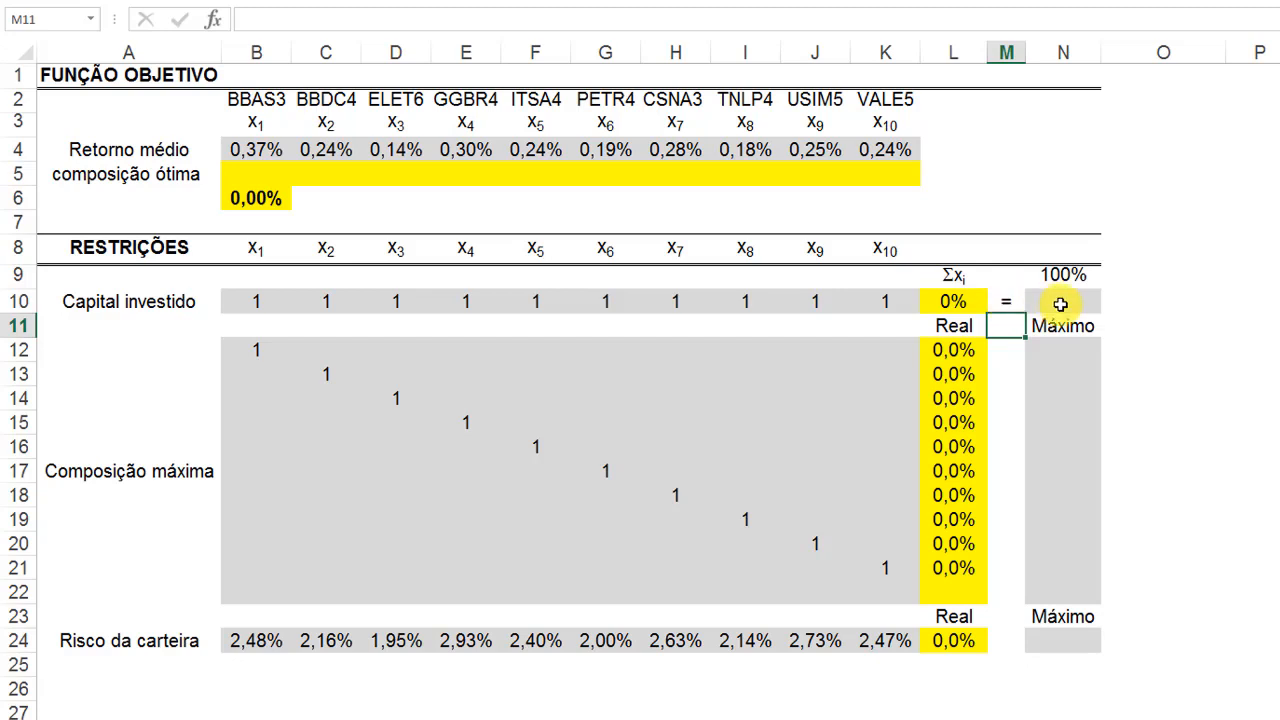
left_click(1002, 350)
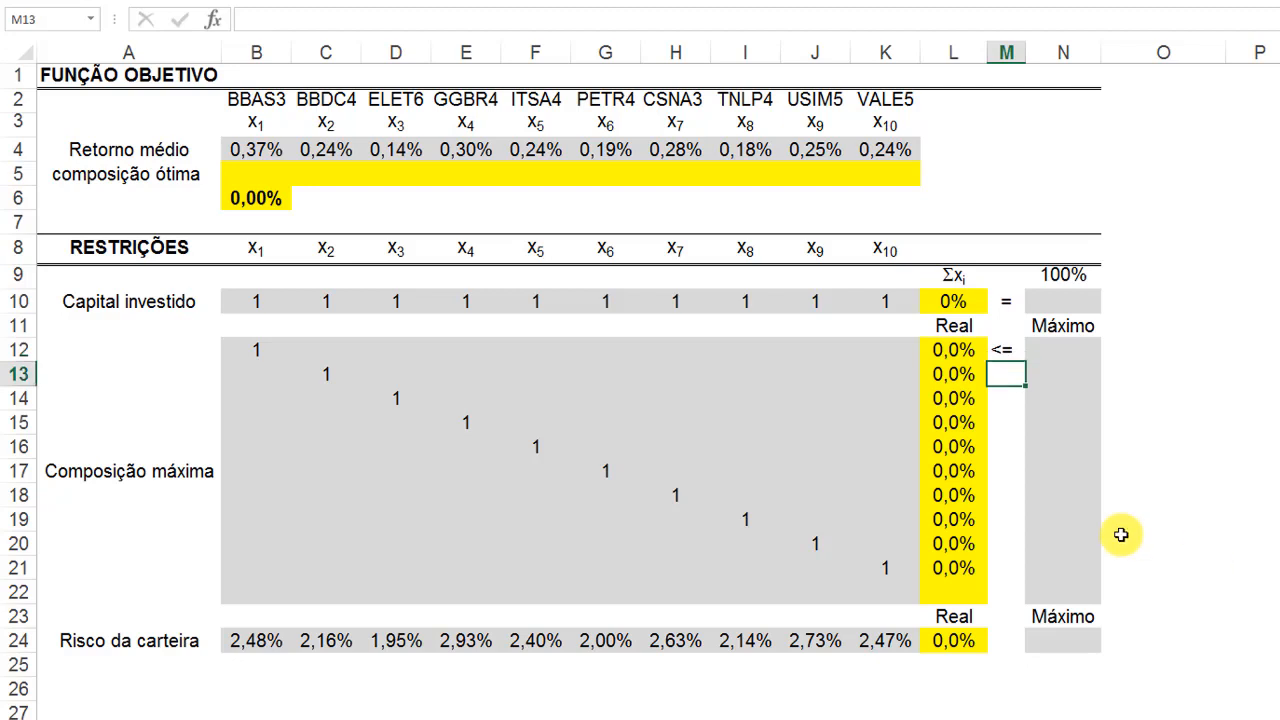
left_click(1095, 303)
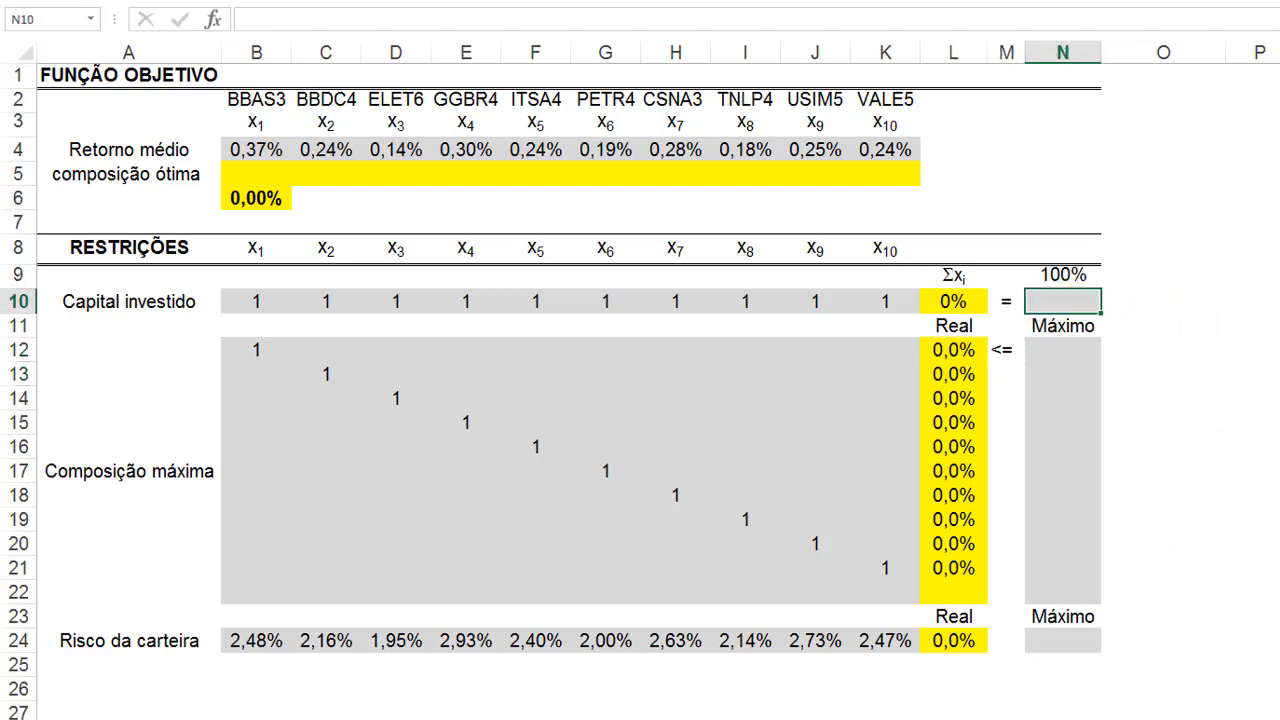
type("100")
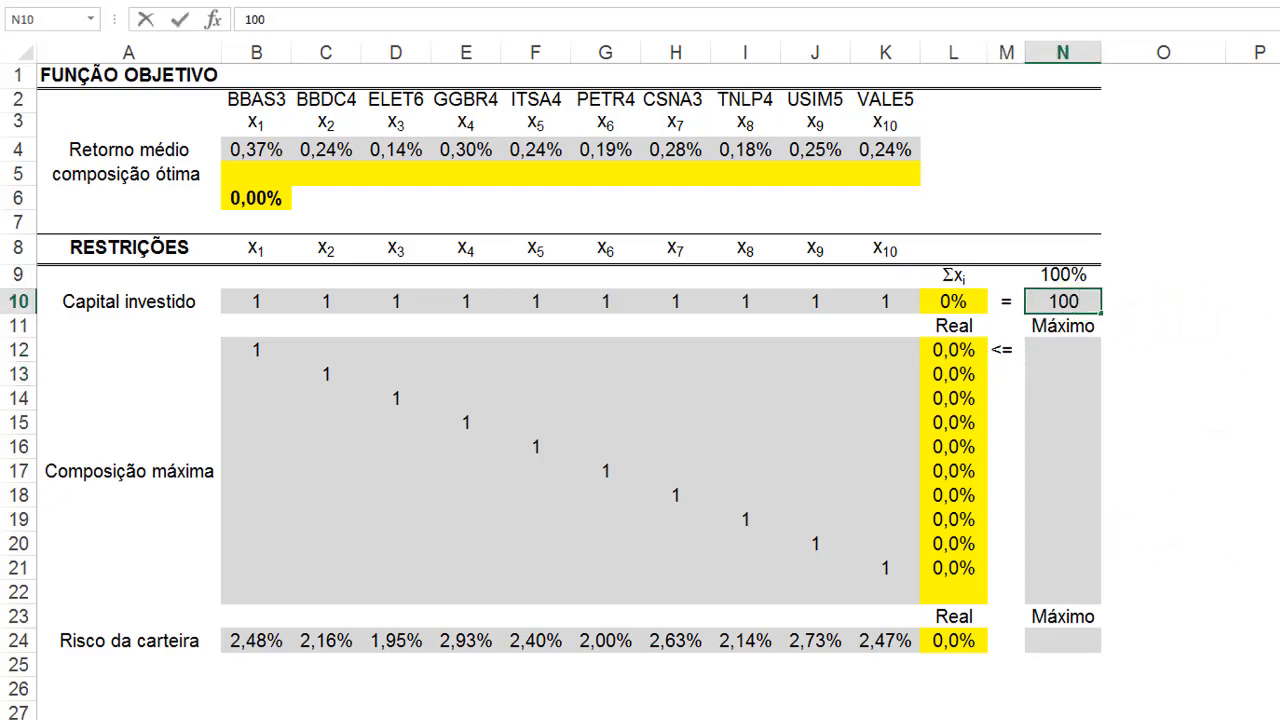
key("Return")
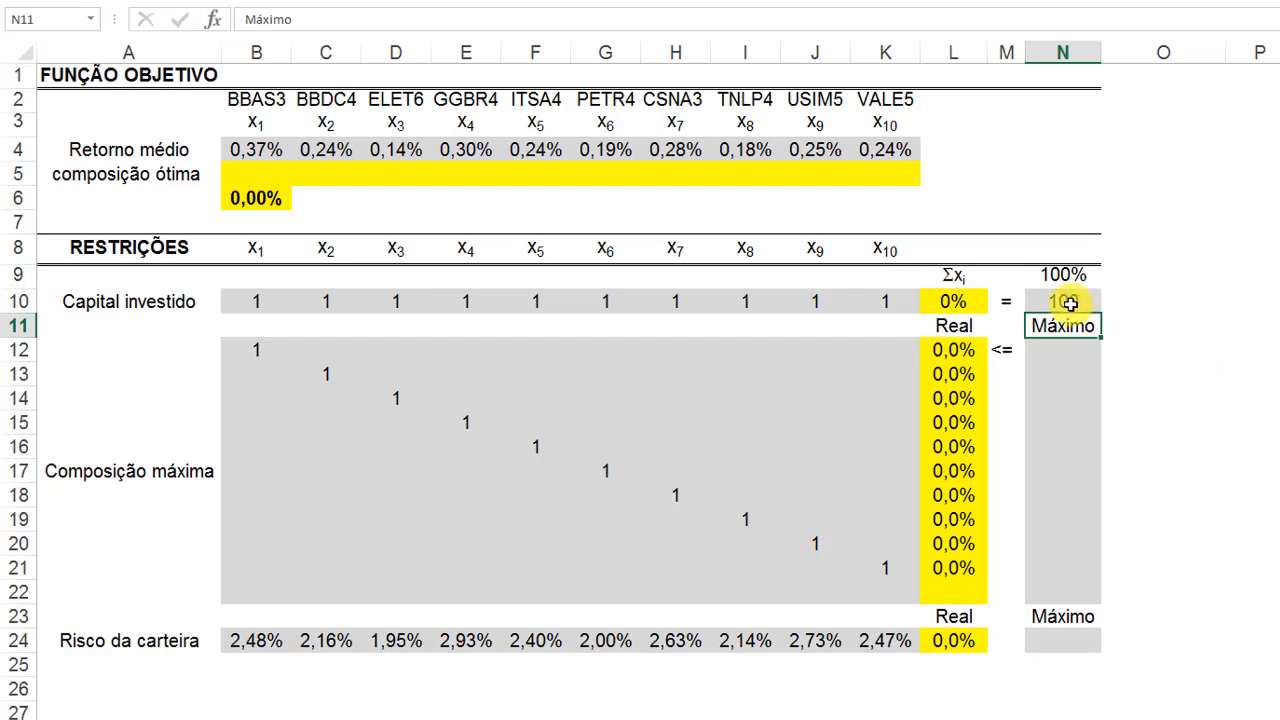
Set the required Capital investido total in N10 to 1
left_click(1072, 302)
type("1")
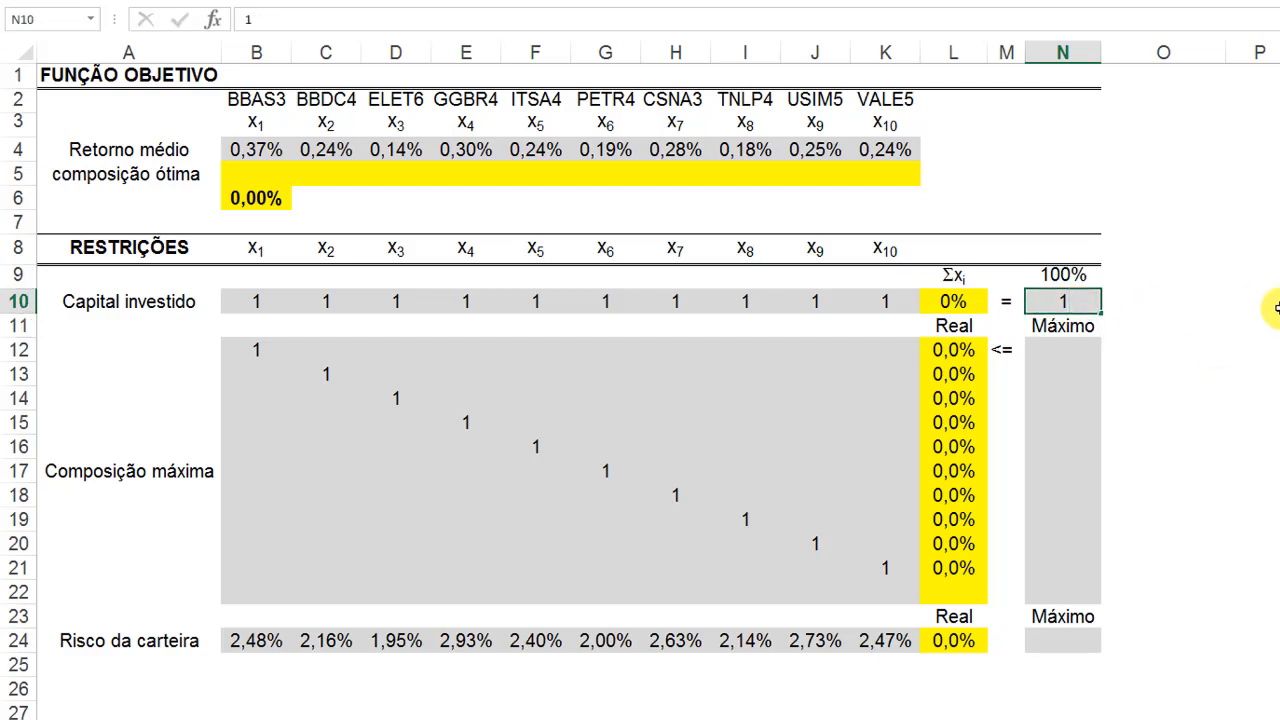
key("Return")
Set the maximum composition in N12 to 30% and fill the <= sign from M12 down through M21
left_click(1058, 348)
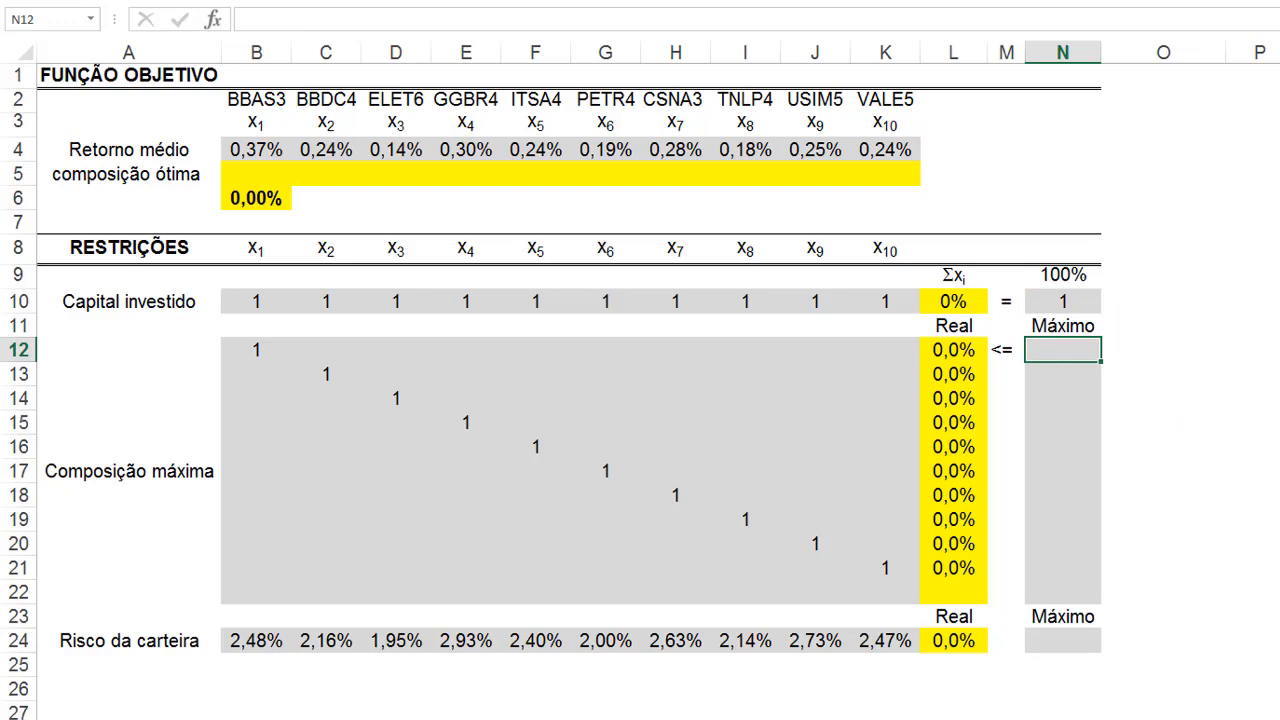
type("30")
key("Return")
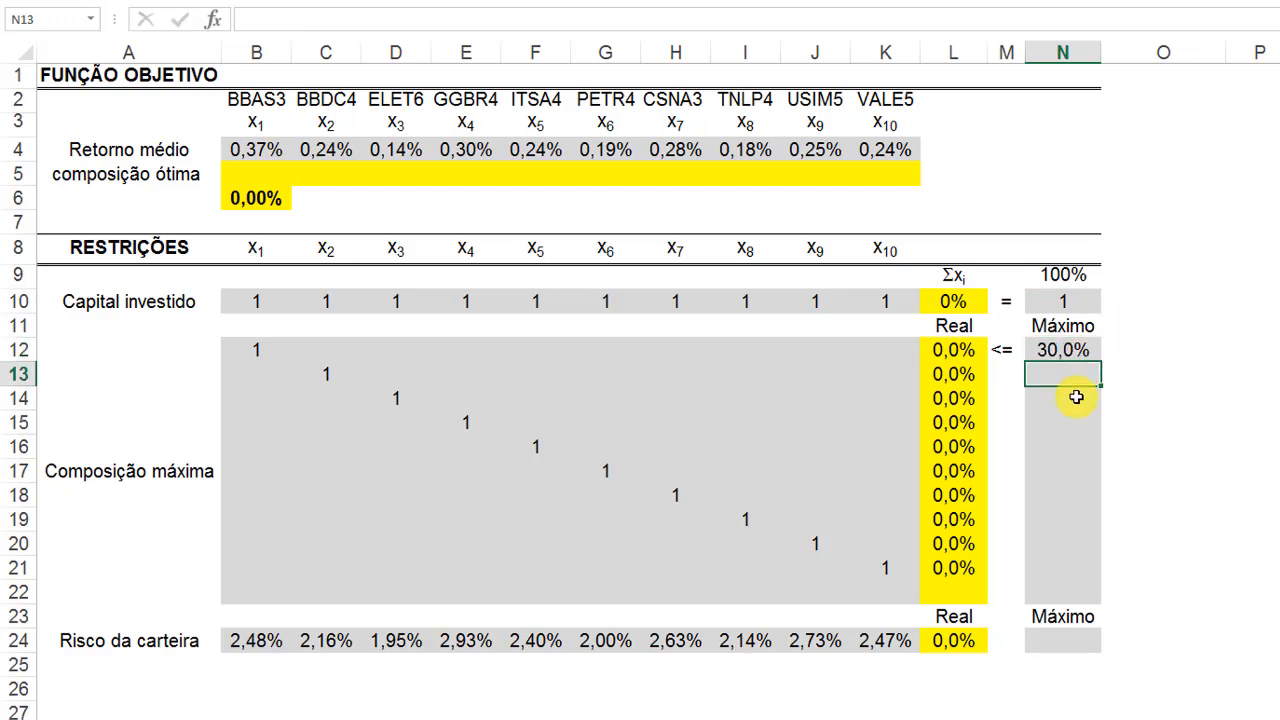
left_click(1012, 350)
left_click_drag(1031, 351, 1031, 580)
left_click(1022, 354)
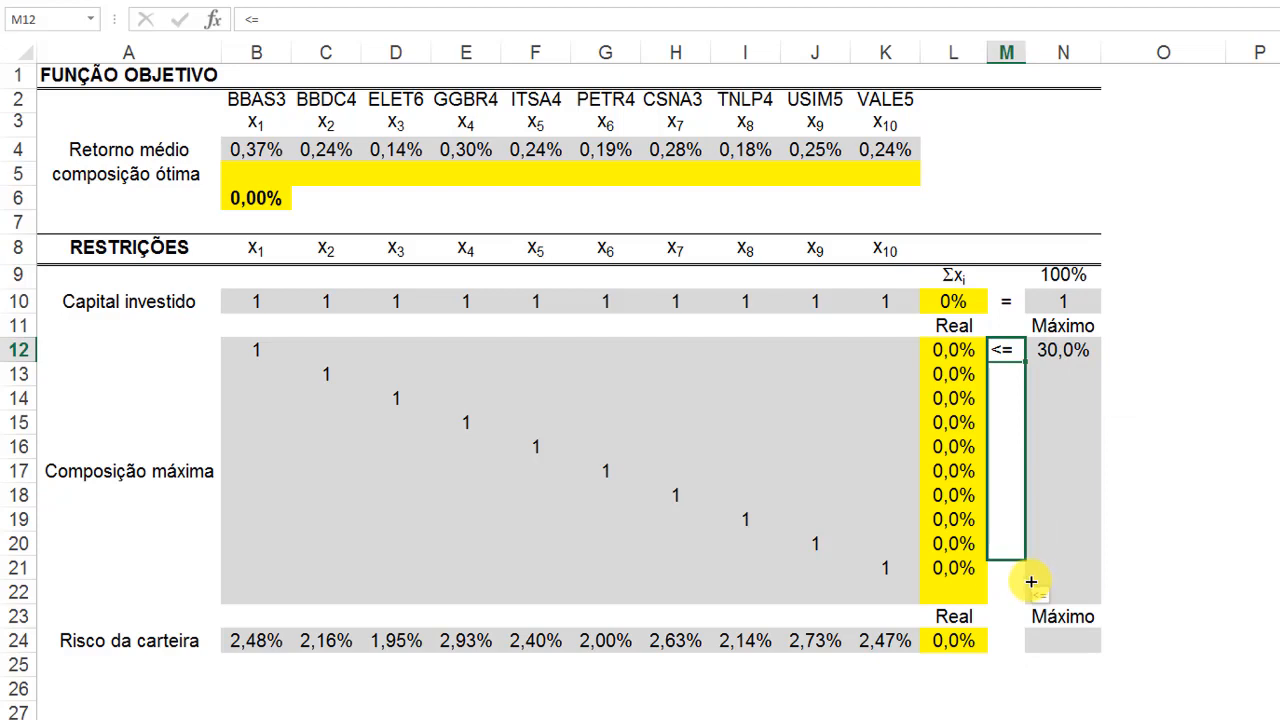
Enter 30% in N12 and N13 and fill this maximum down through N21
left_click(1065, 348)
type("30%")
key("Return")
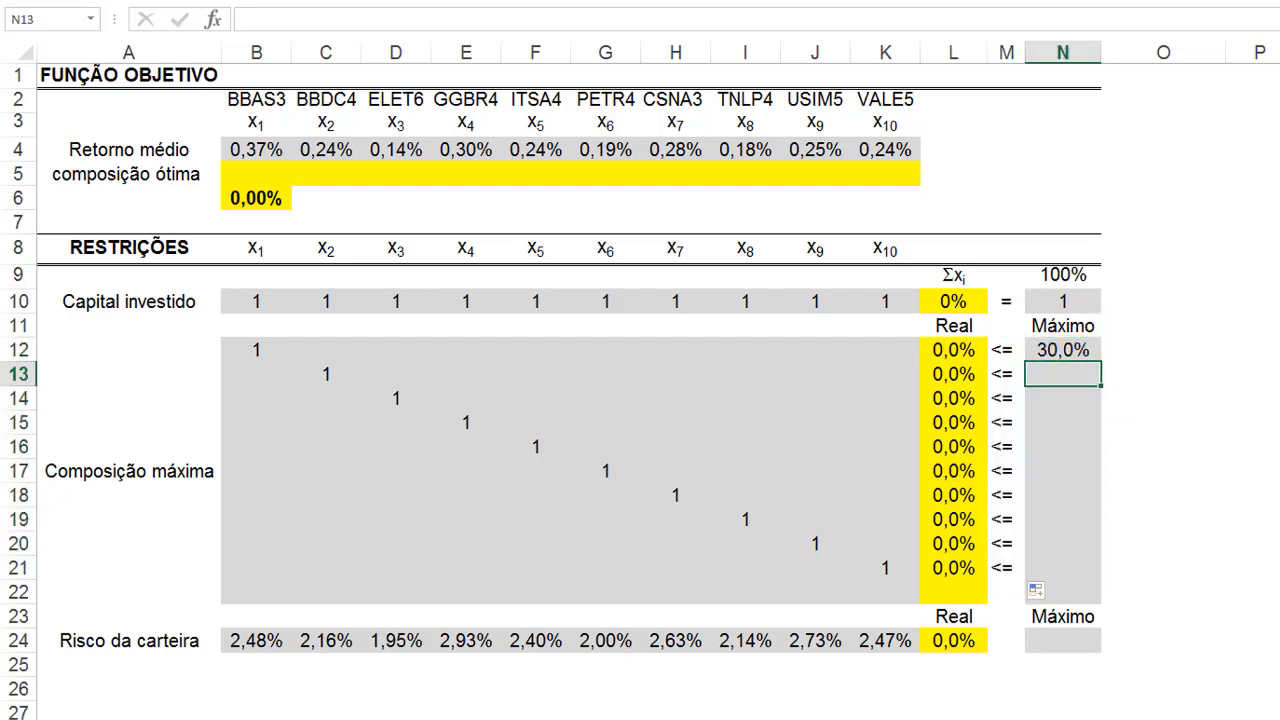
type("30%")
key("Return")
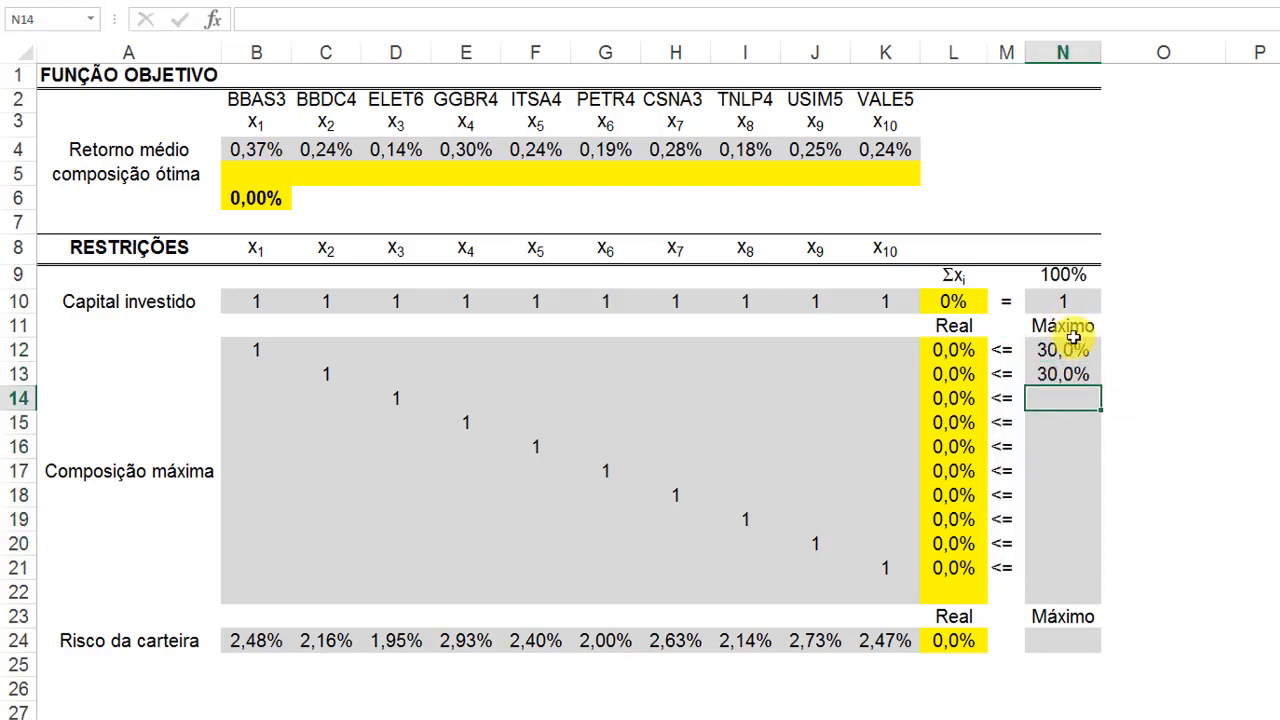
left_click_drag(1071, 350, 1064, 574)
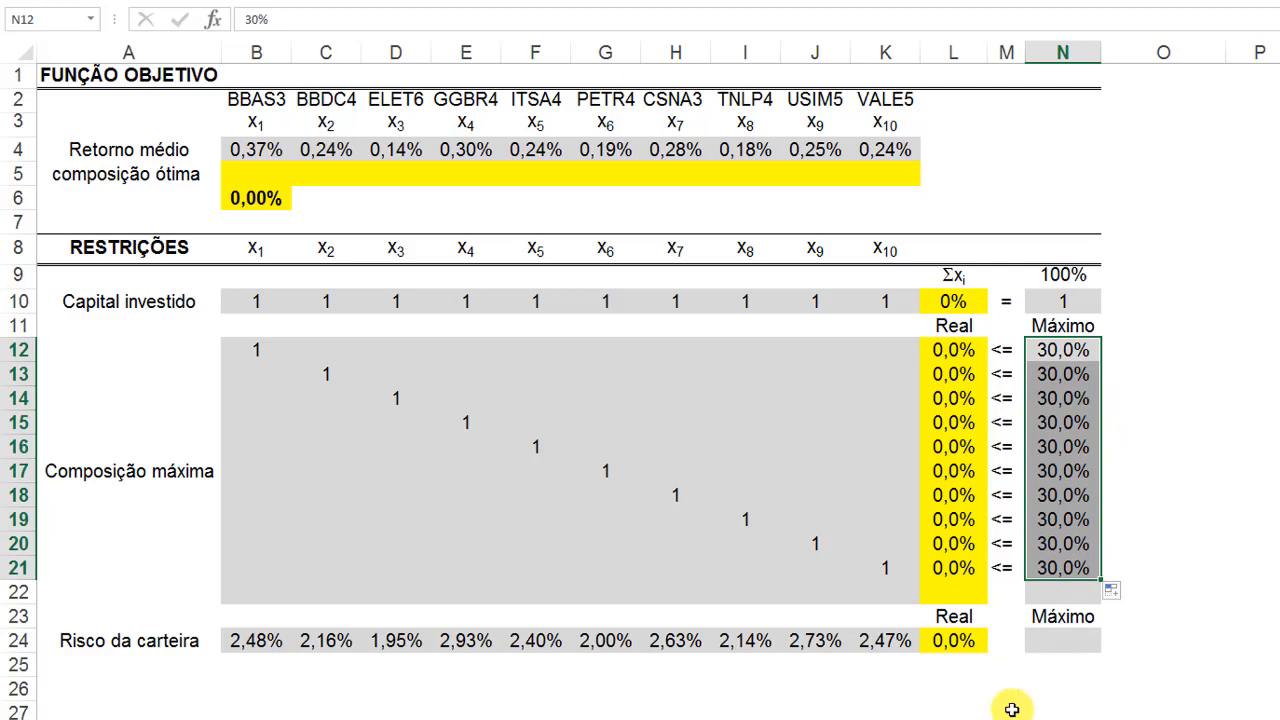
Enter the <= sign in M24 and set the maximum Risco da carteira in N24 to 2,50%
left_click(1004, 639)
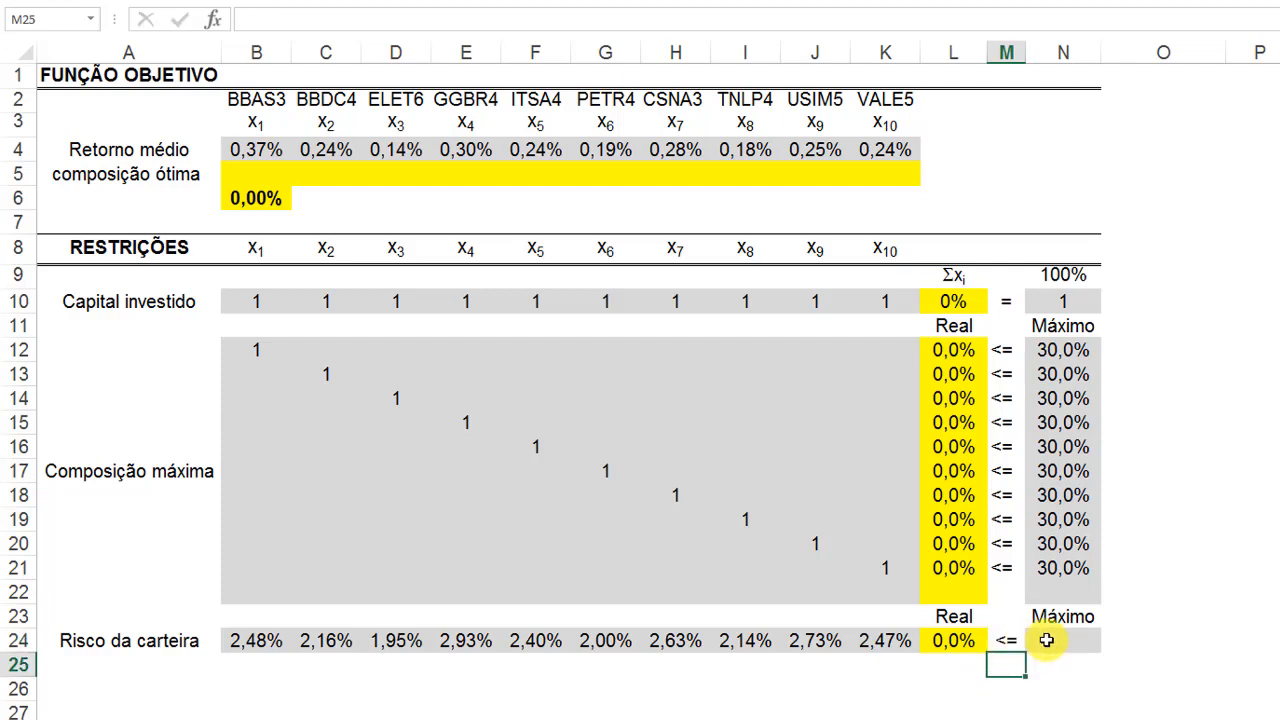
left_click(1046, 640)
key("F2")
type("2,5")
key("Return")
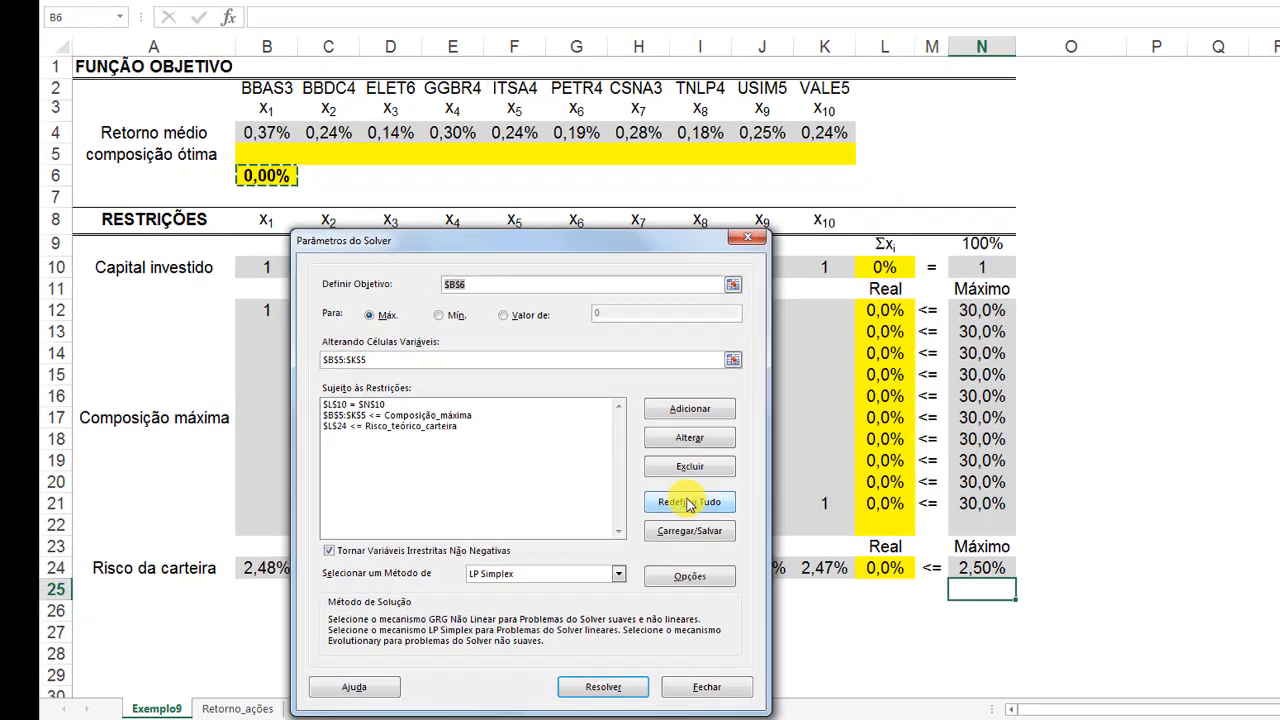
Reset all existing Solver parameters, including the objective, variable cells and constraints
left_click(695, 587)
left_click(879, 372)
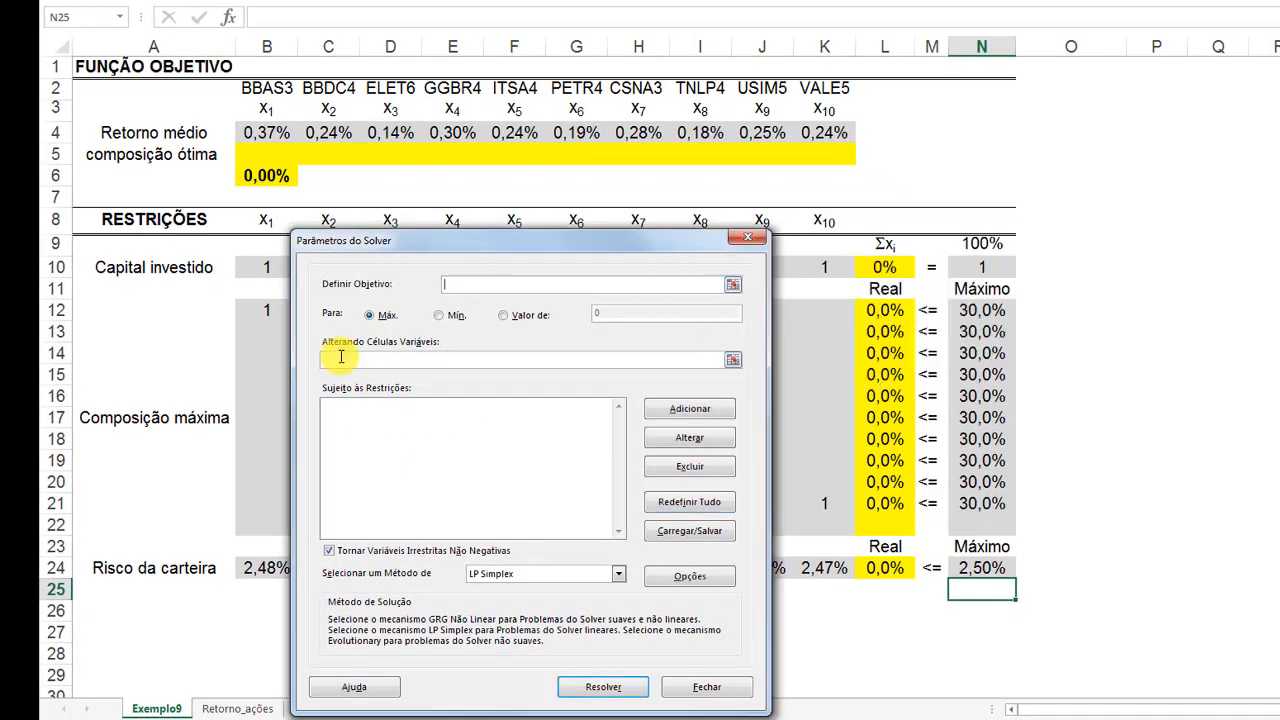
left_click_drag(527, 245, 617, 218)
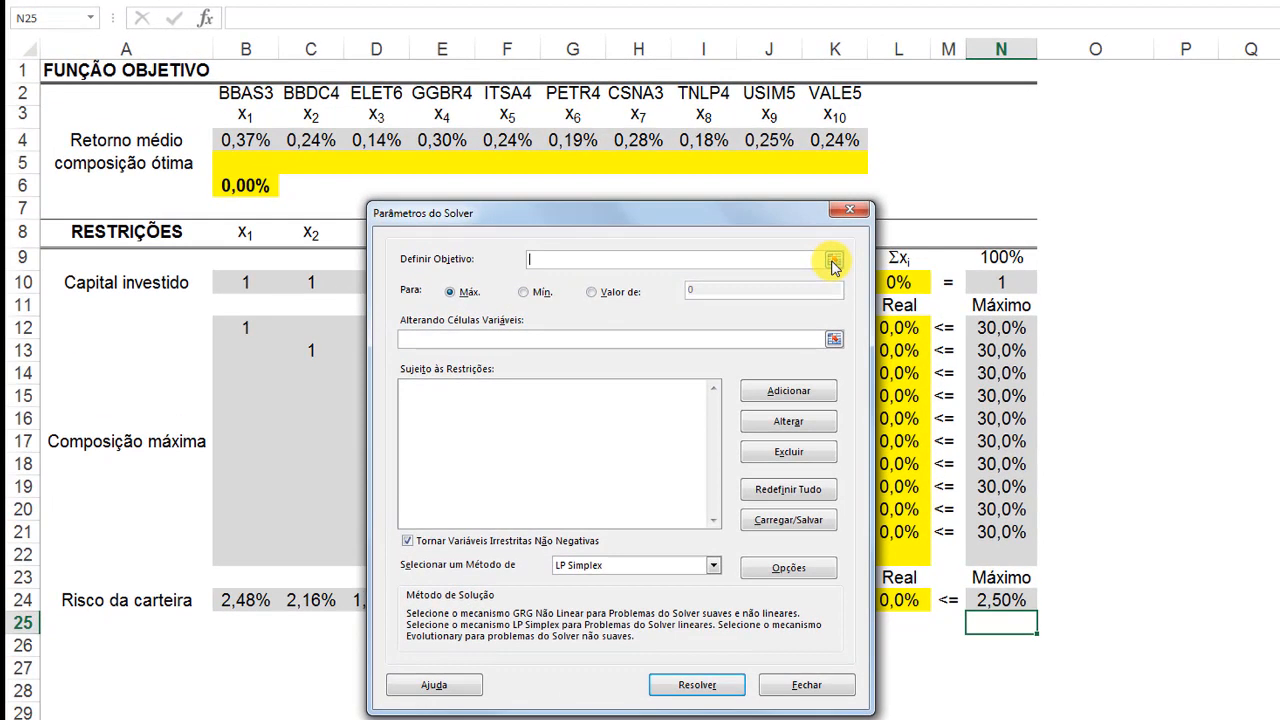
Set the Solver objective to $B$6 and the variable cells to $B$5:$K$5
left_click(834, 261)
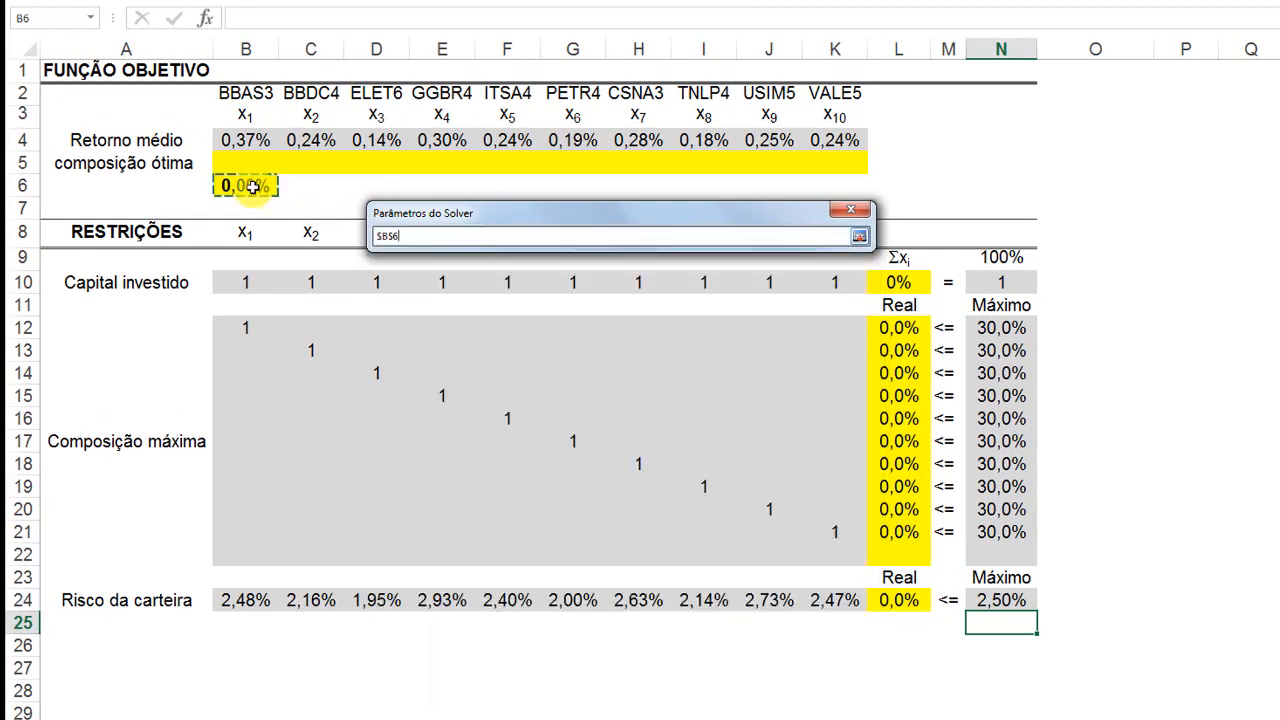
left_click(860, 237)
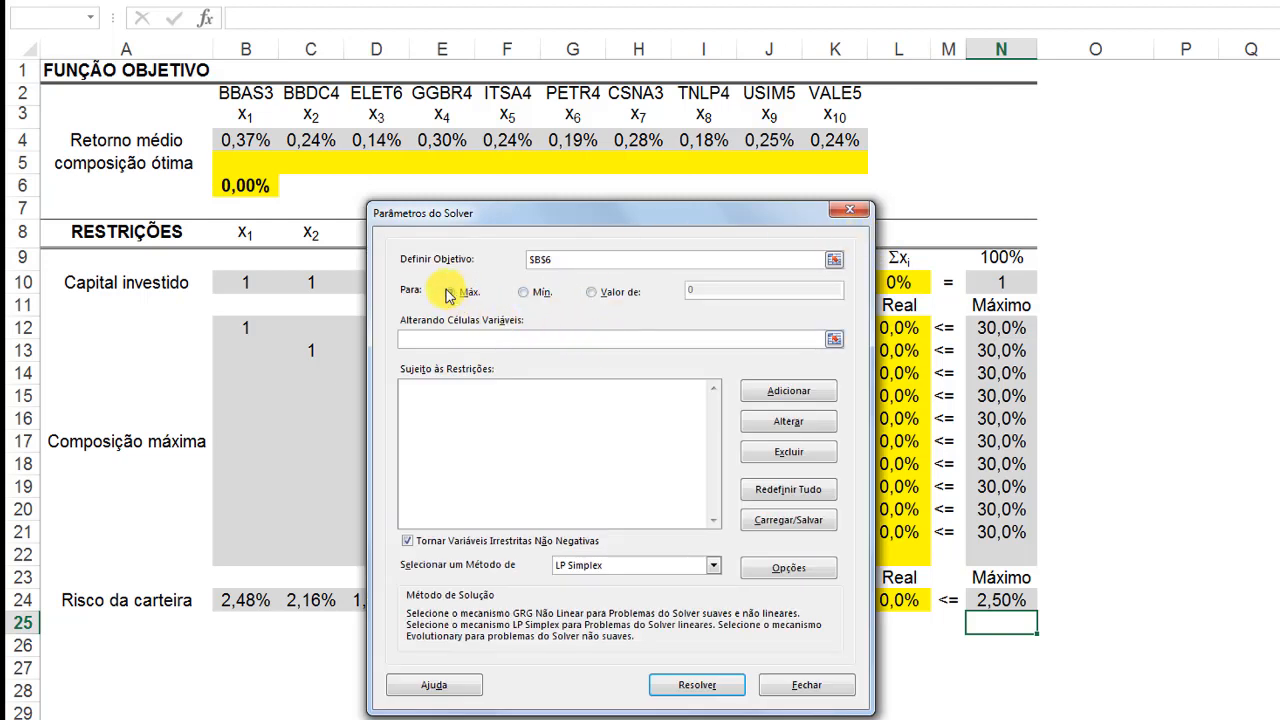
left_click(833, 341)
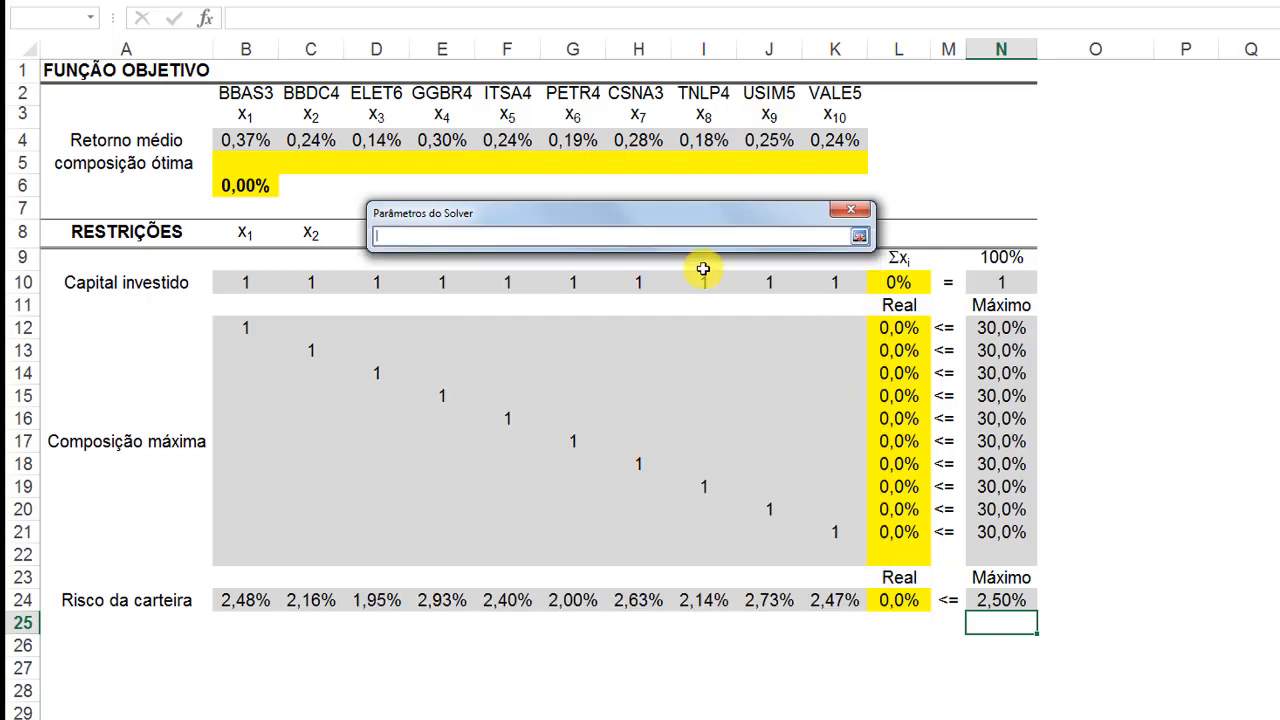
left_click_drag(240, 165, 835, 163)
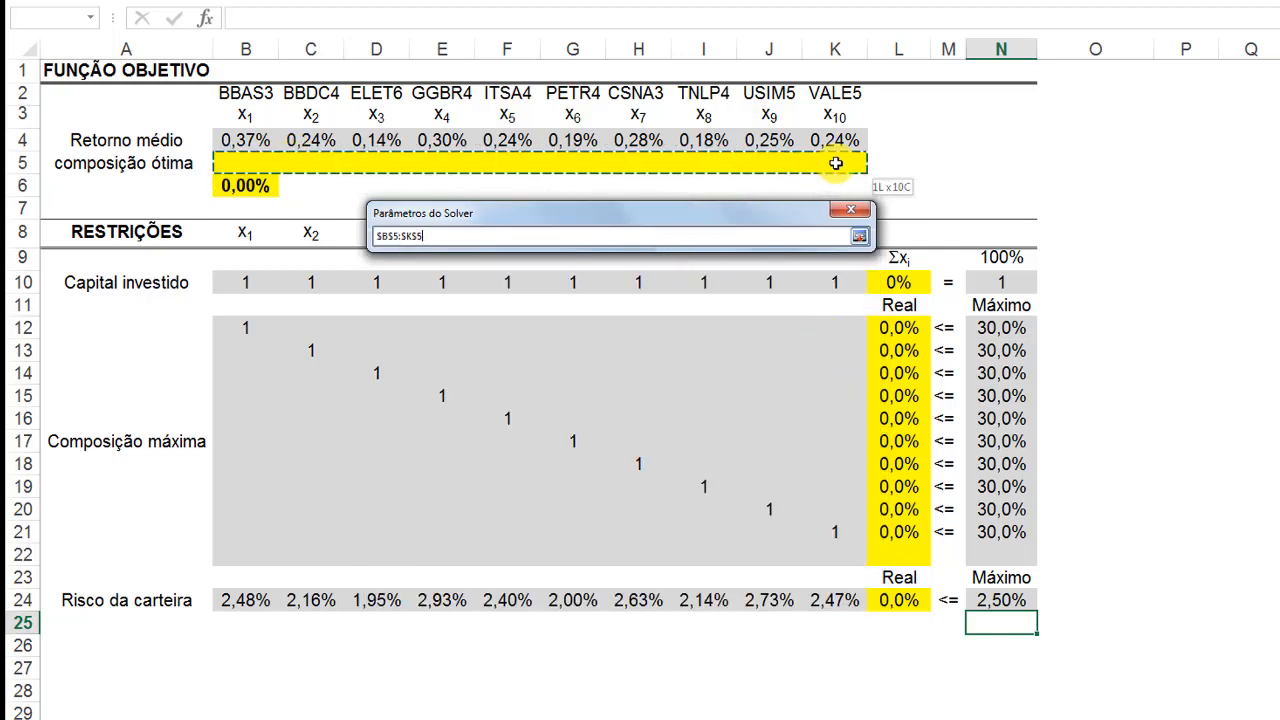
left_click(860, 236)
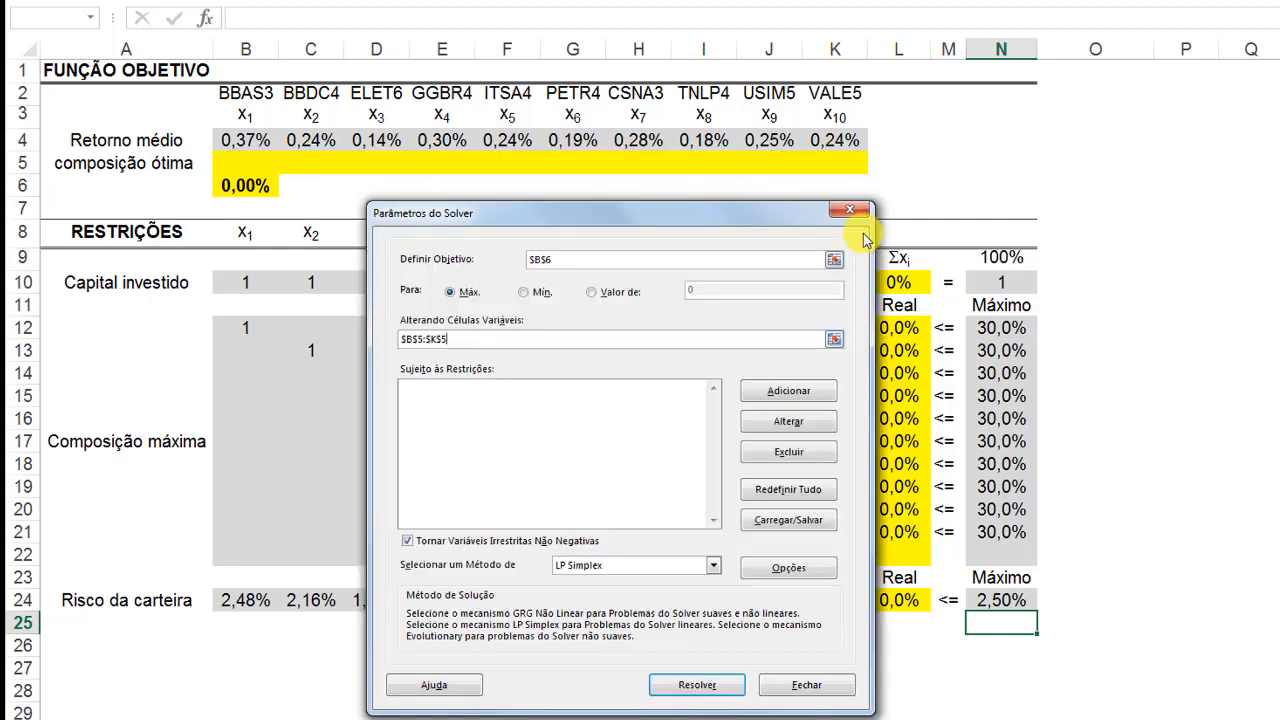
Add the Solver constraint $L$10 = $N$10 for the invested capital
left_click(789, 392)
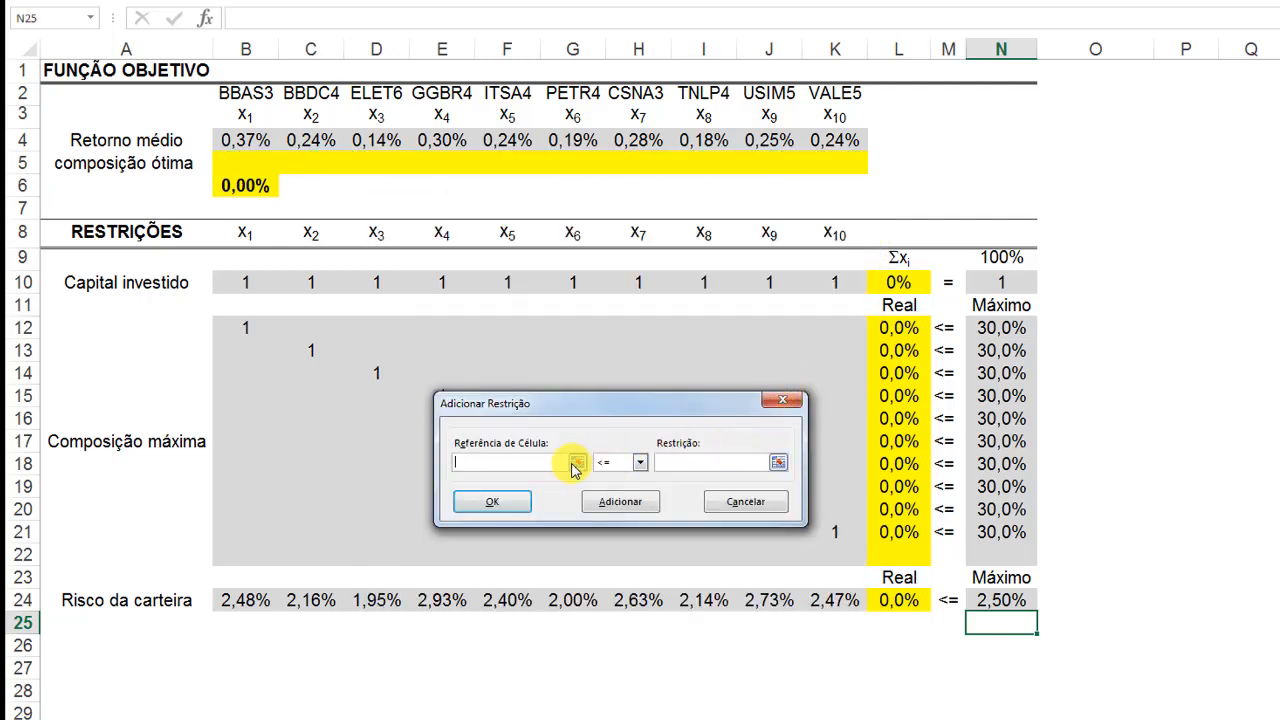
left_click_drag(628, 404, 642, 326)
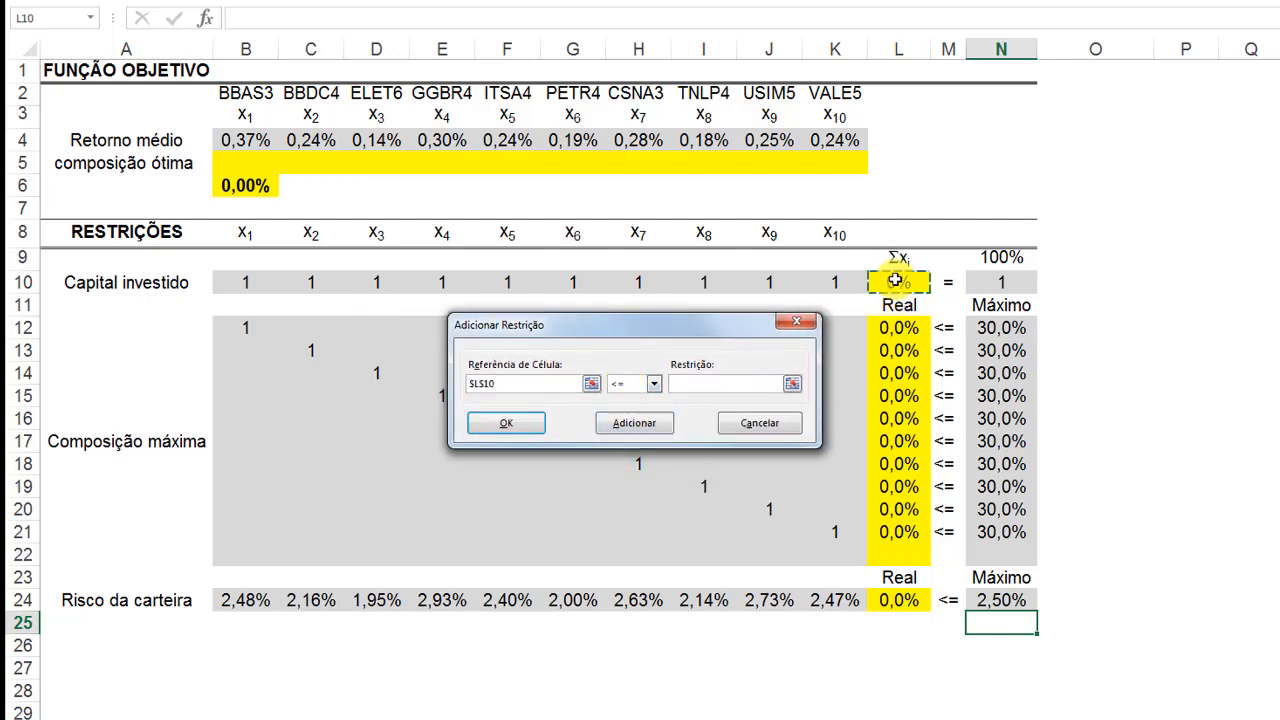
left_click(655, 385)
left_click(638, 409)
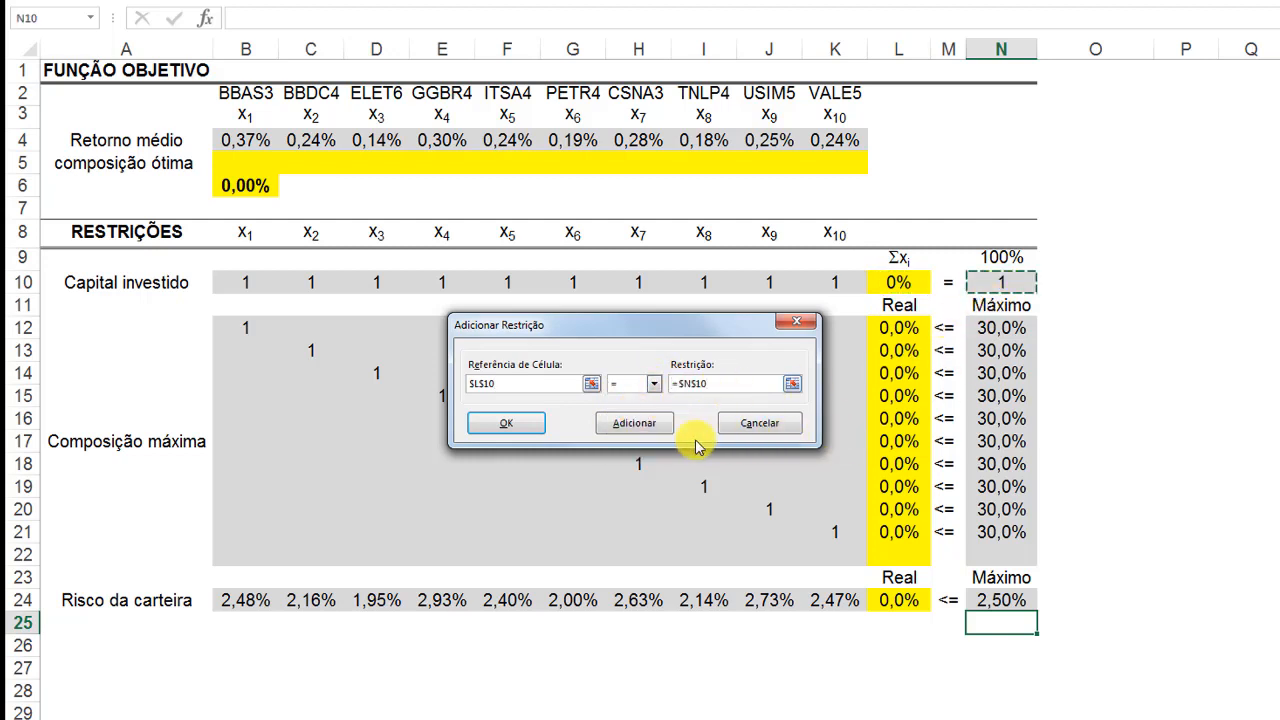
left_click(629, 424)
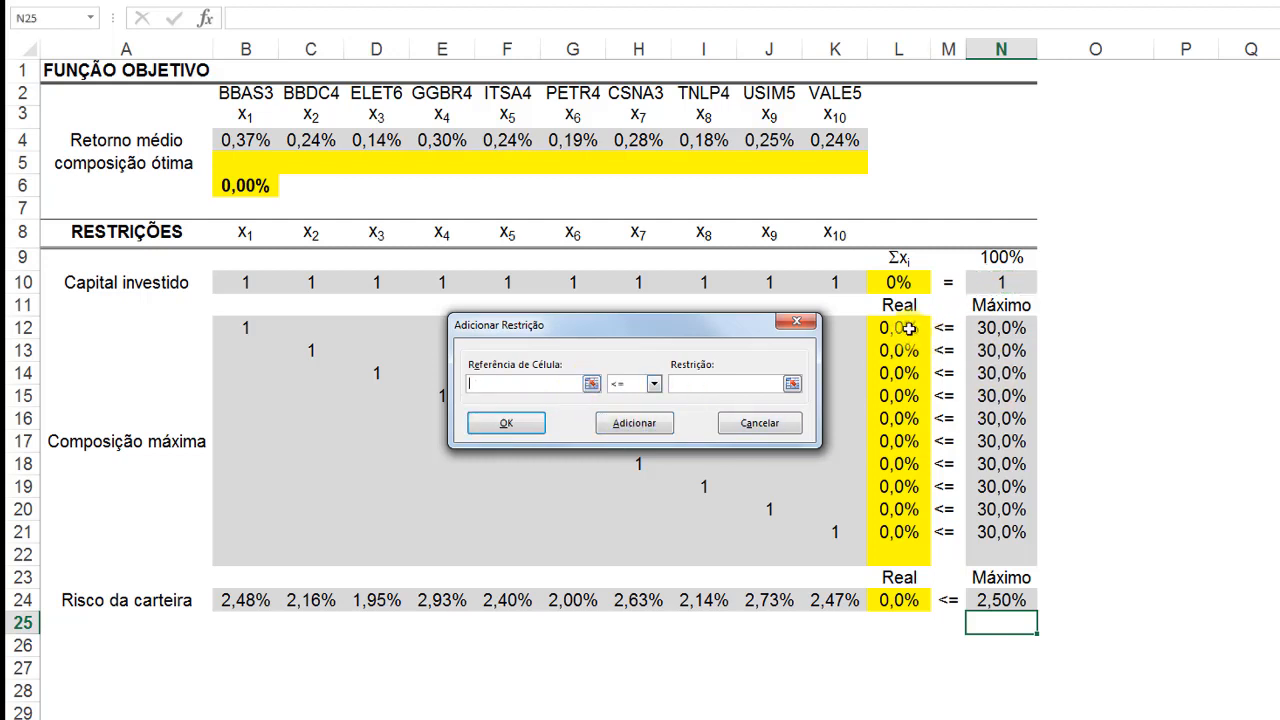
Add the maximum composition constraint $L$12:$L$21 <= $N$12:$N$21 to the Solver model
left_click_drag(905, 327, 899, 527)
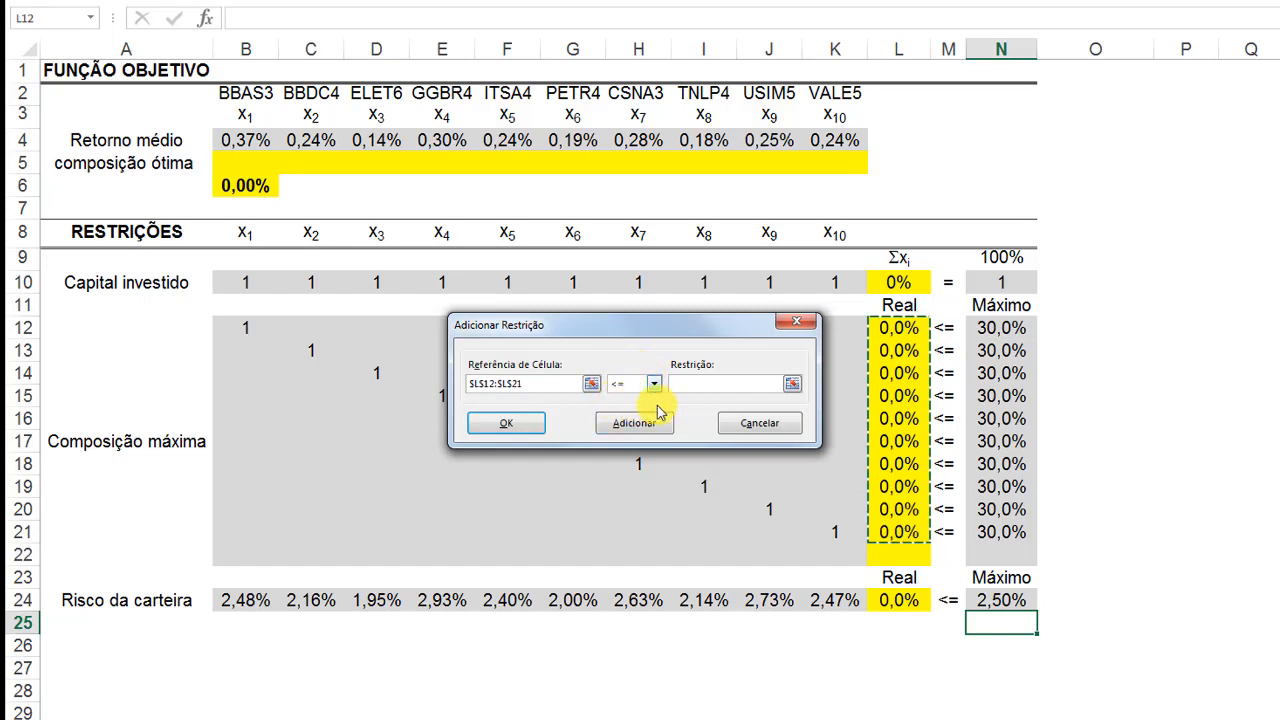
left_click(710, 388)
left_click_drag(1015, 330, 1017, 528)
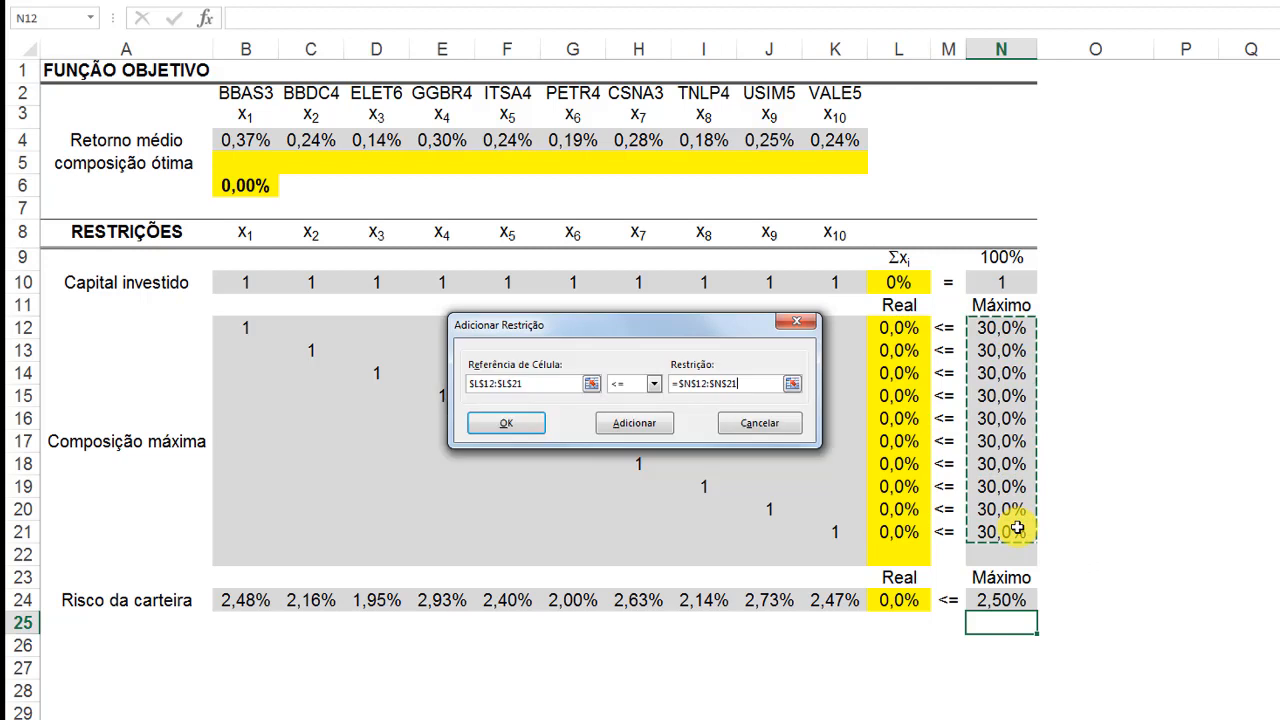
left_click(640, 425)
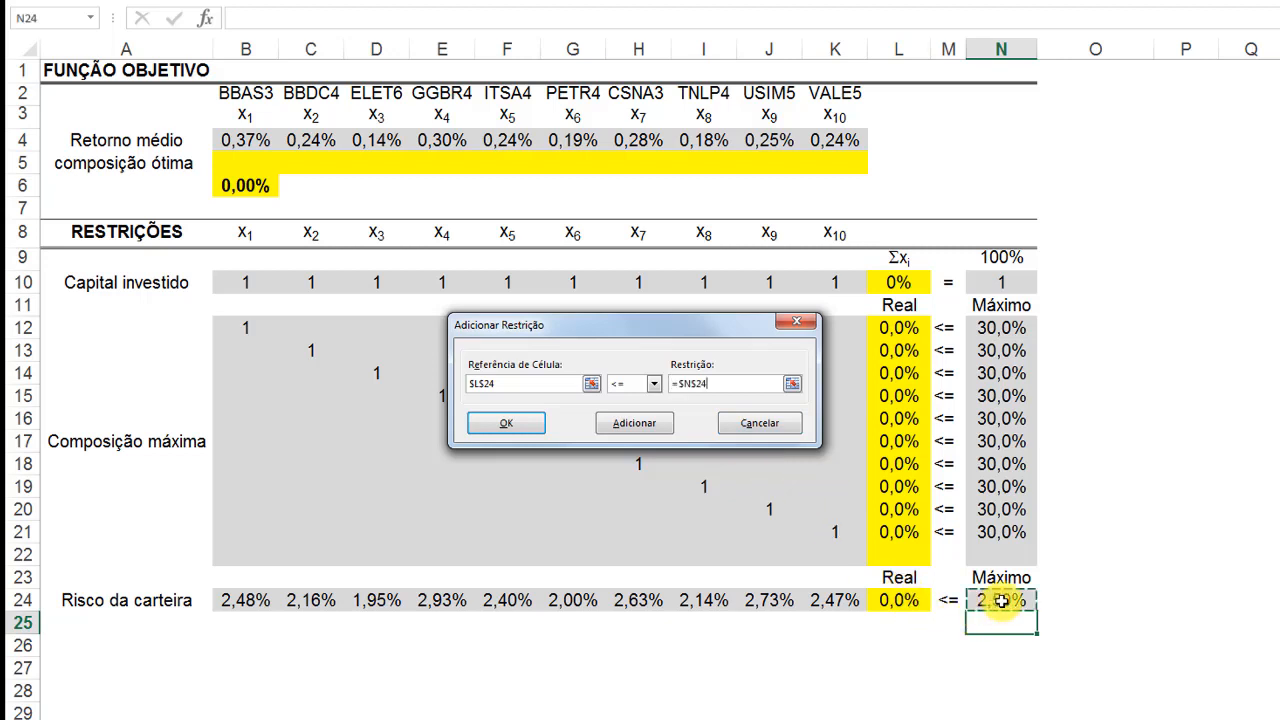
Add the portfolio risk constraint $L$24 <= $N$24 and solve the model, keeping the Solver solution
left_click(508, 424)
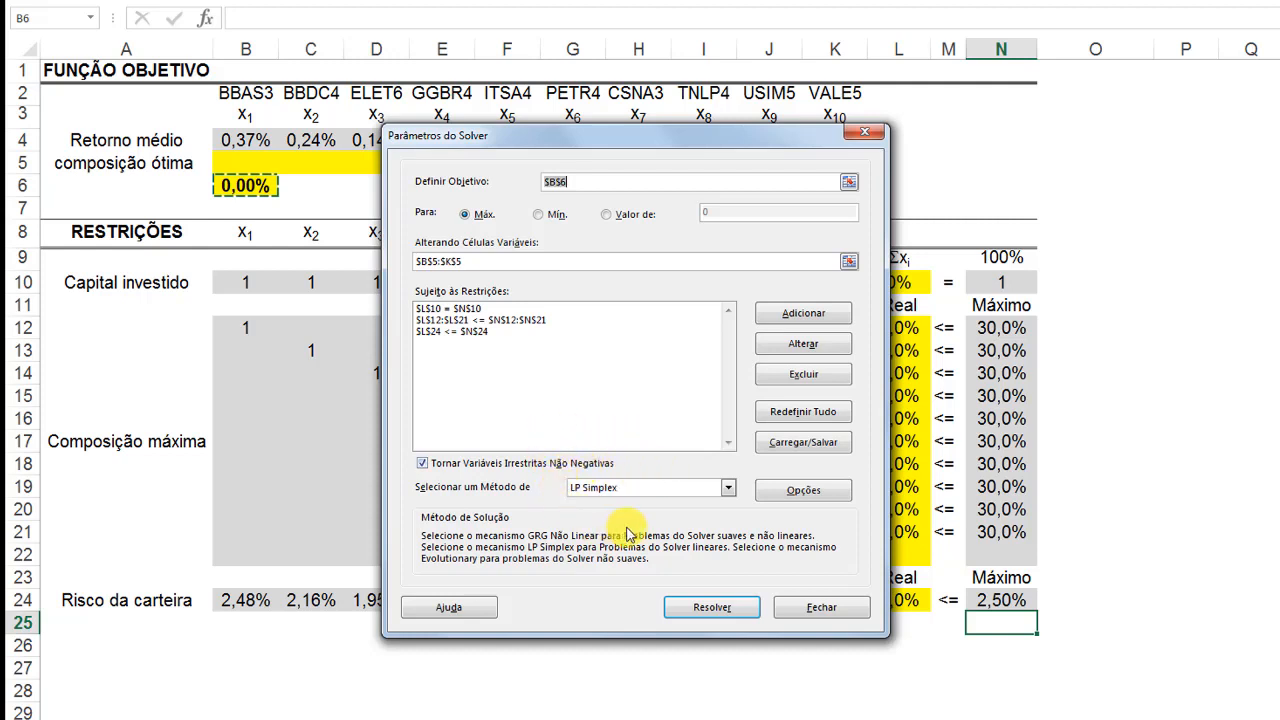
left_click(727, 612)
left_click(655, 379)
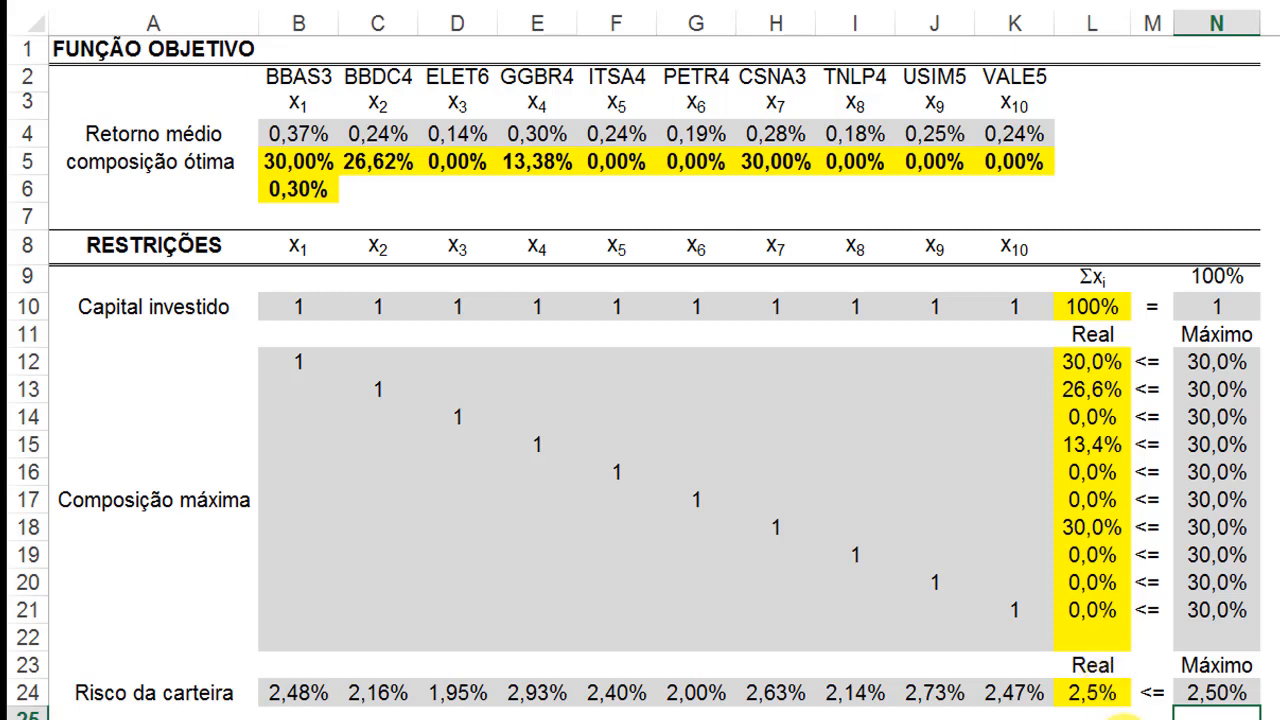
Compare the real Risco da carteira in L24 with the maximum allowed in N24
left_click(1239, 697)
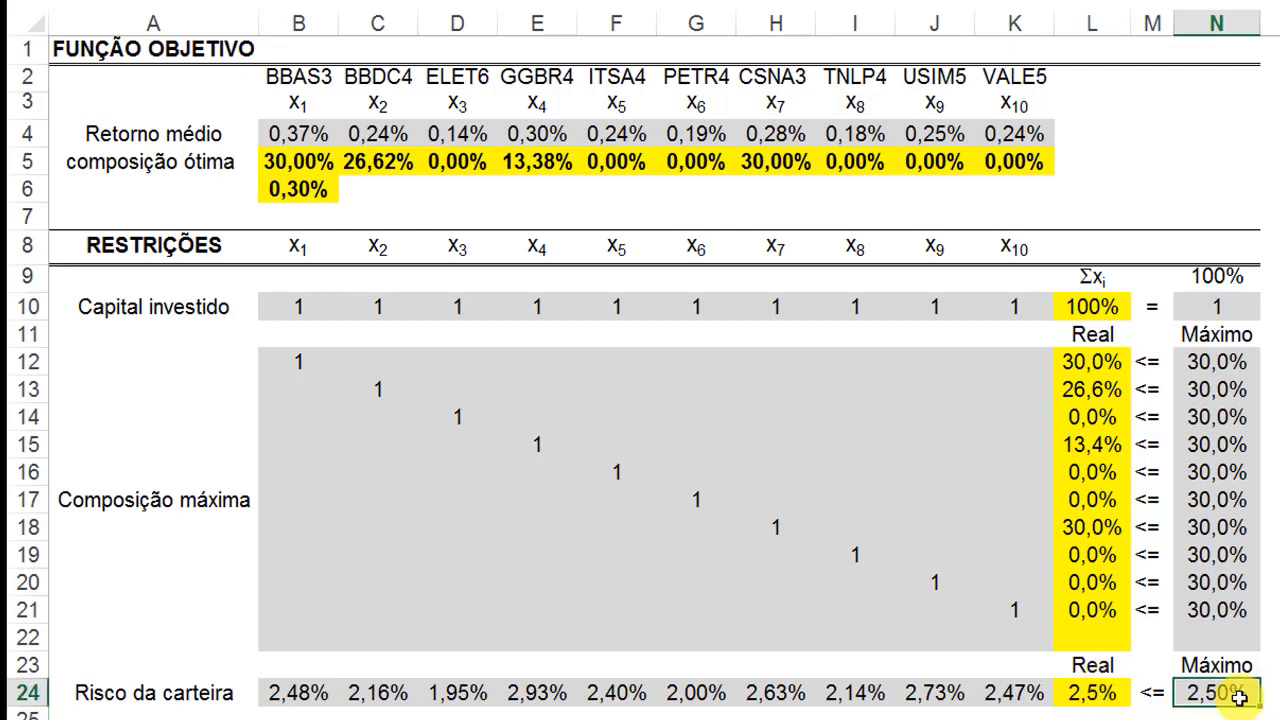
left_click(1090, 692)
left_click(1208, 697)
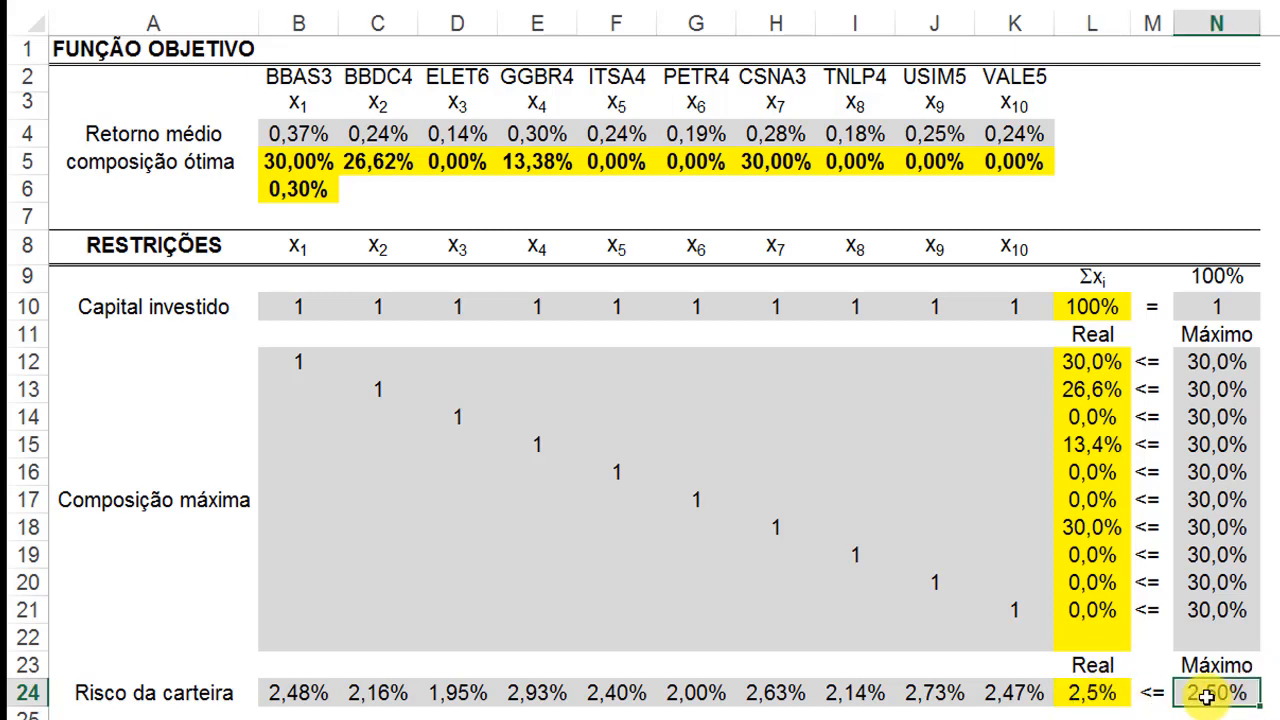
left_click(1097, 692)
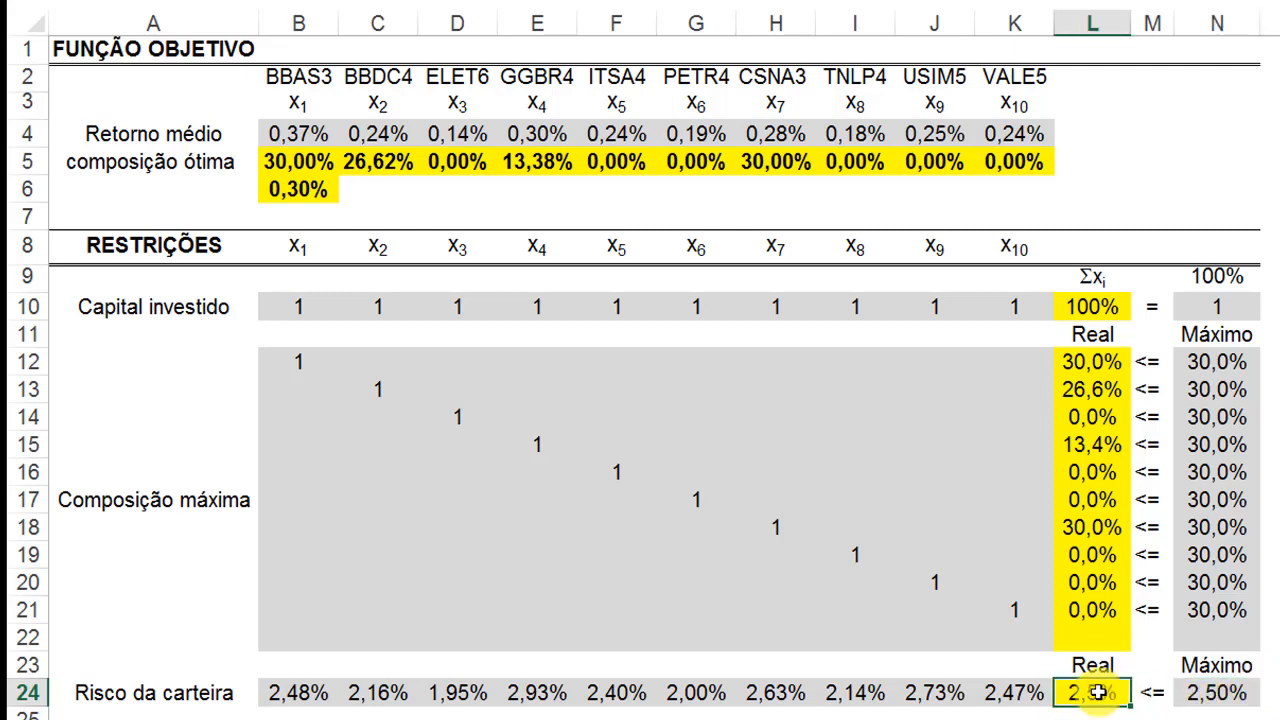